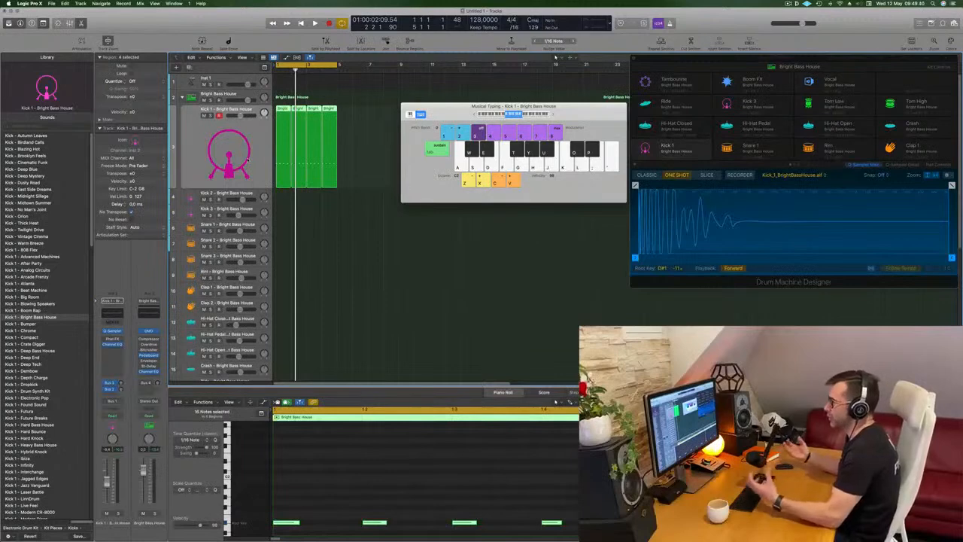
- Play the kick loop and replace the Kick 1 sound with Kick - Blazing Hot from the kick library
click(359, 243)
click(244, 160)
key(space)
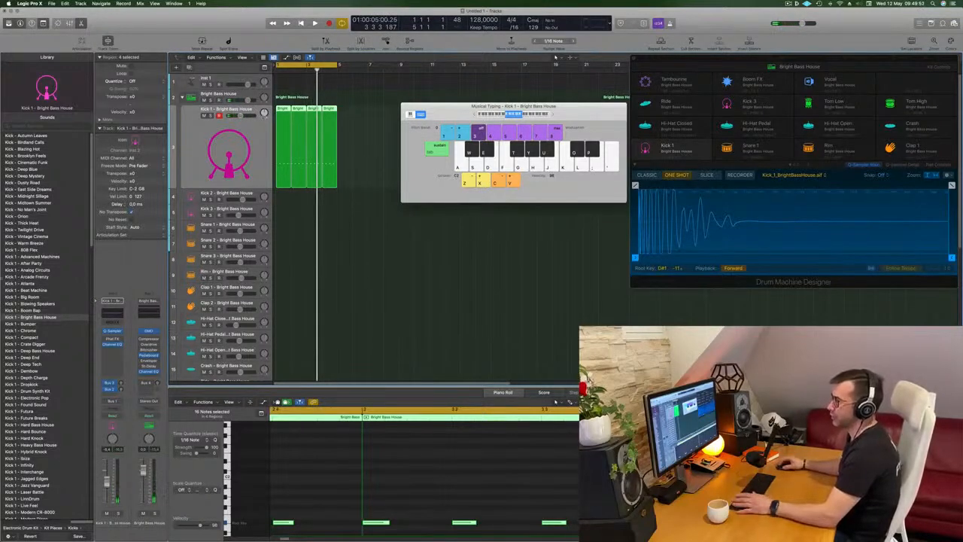
scroll(23, 296, down, 10)
scroll(49, 278, up, 10)
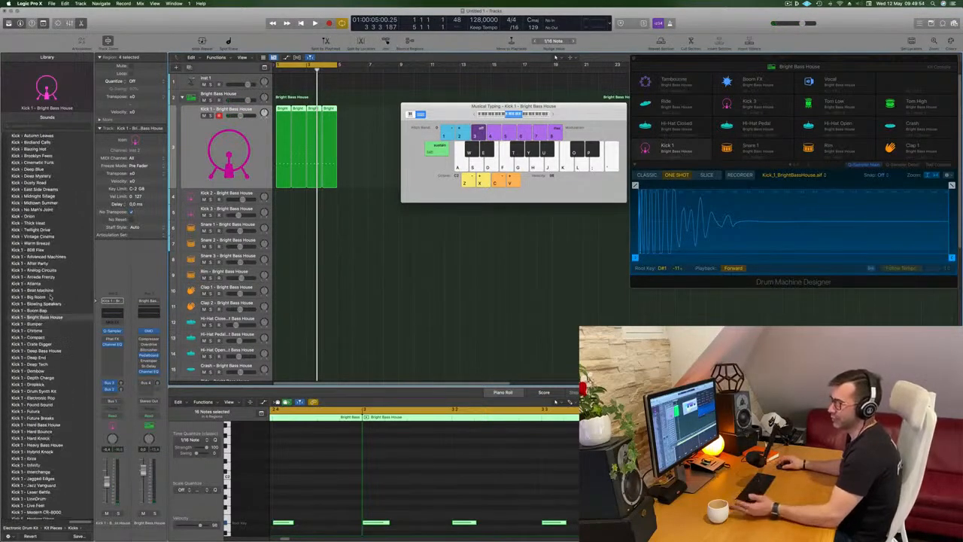
scroll(56, 276, down, 1)
scroll(57, 278, down, 5)
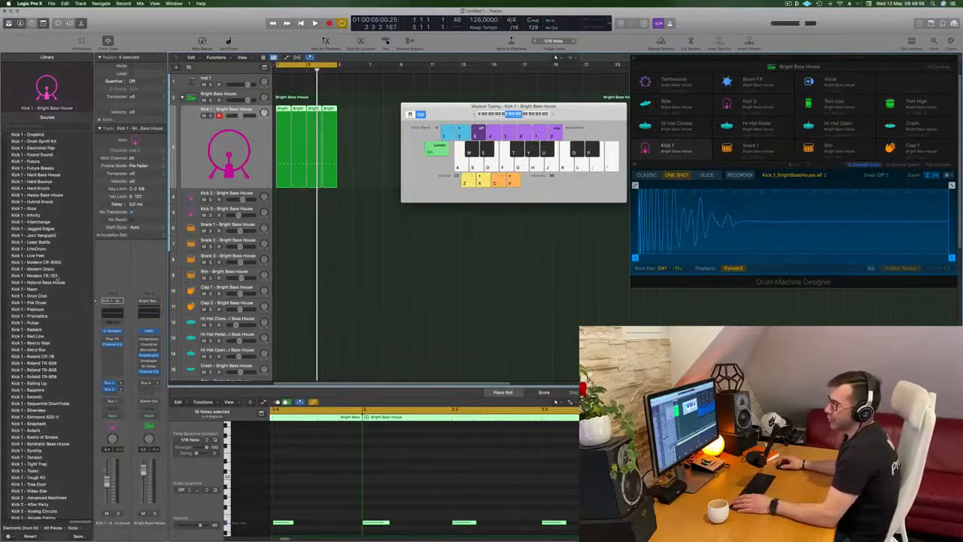
scroll(90, 226, up, 5)
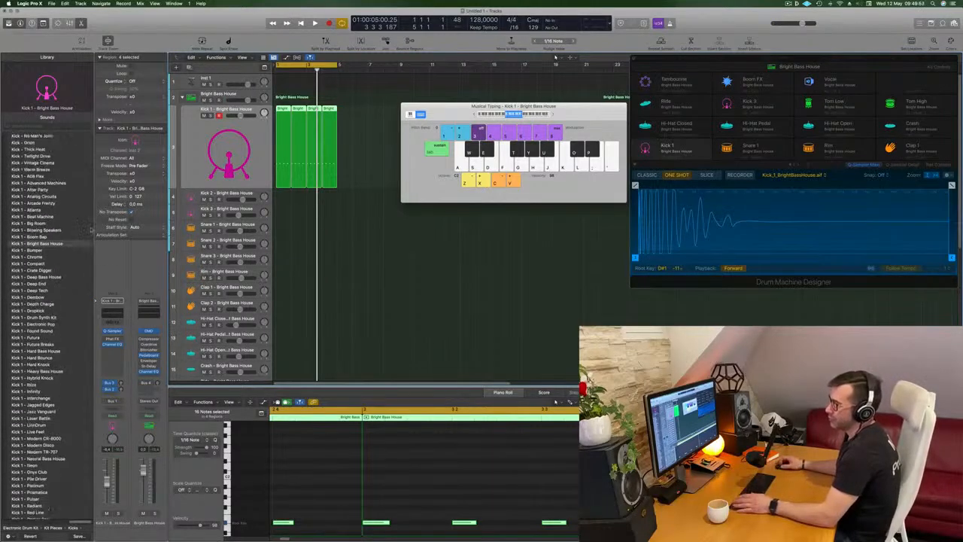
click(34, 136)
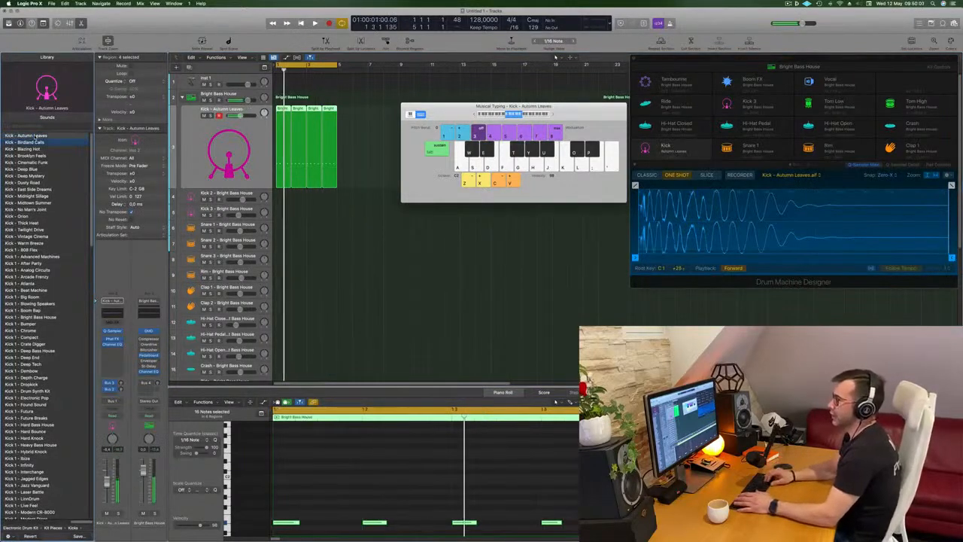
key(Down)
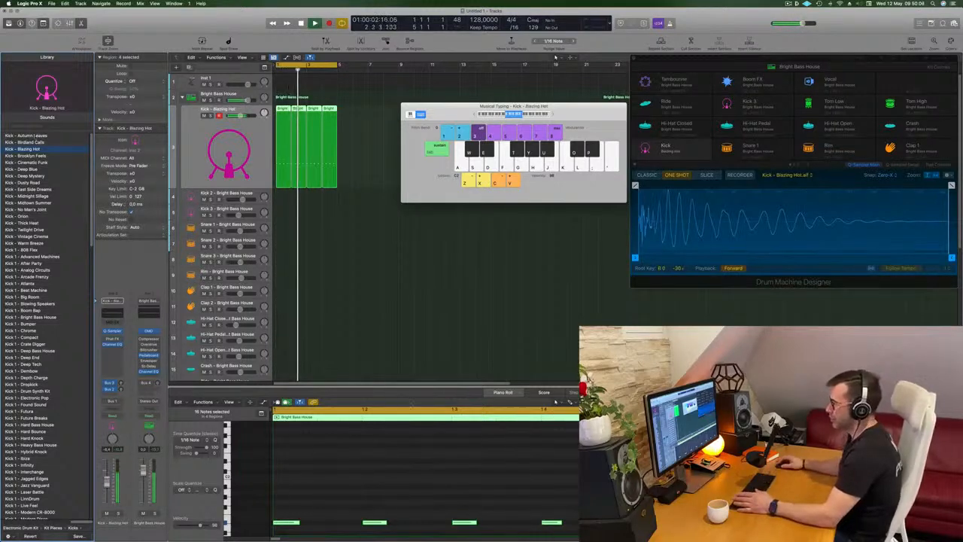
- Transpose all the kick notes down in semitones to B0, the root key of the Blazing Hot sample
scroll(457, 527, down, 5)
click(411, 492)
key(super+a)
key(alt+Down)
key(alt+Down)
key(alt+Down)
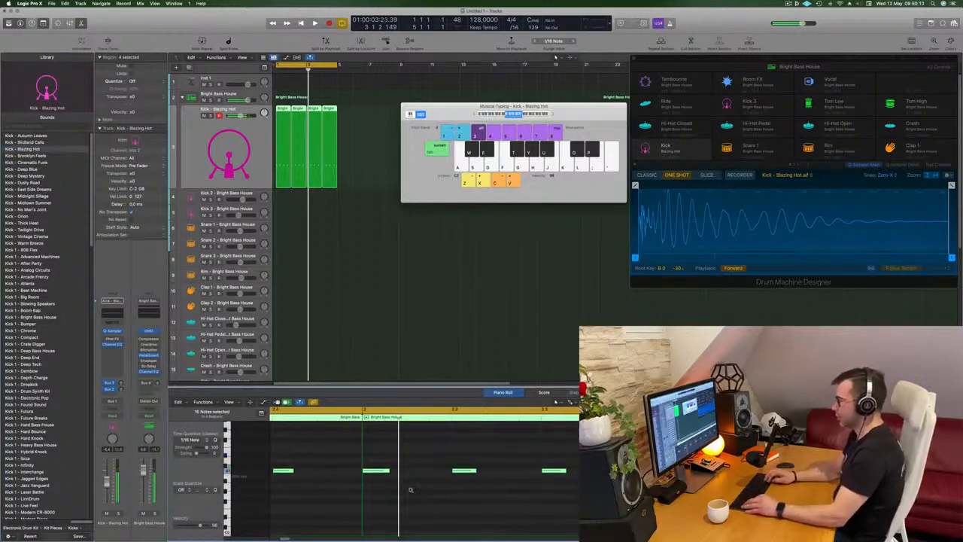
key(alt+Down)
key(alt+Down)
key(alt+Down)
key(alt+Down)
key(alt+Down)
key(alt+Up)
key(alt+Up)
key(alt+Up)
key(alt+Up)
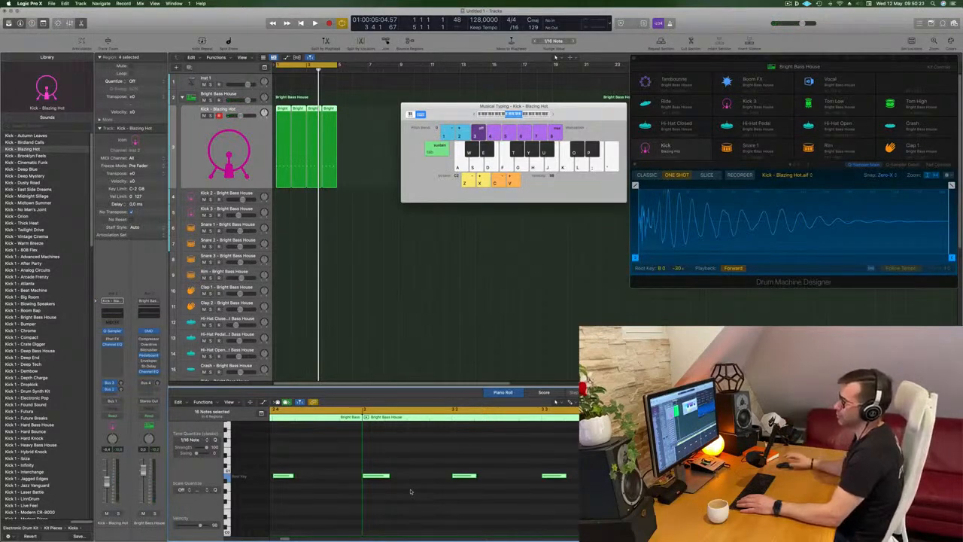
- Open the Quick Sampler of the Kick - Blazing Hot channel and enlarge its window to about 151%
click(220, 164)
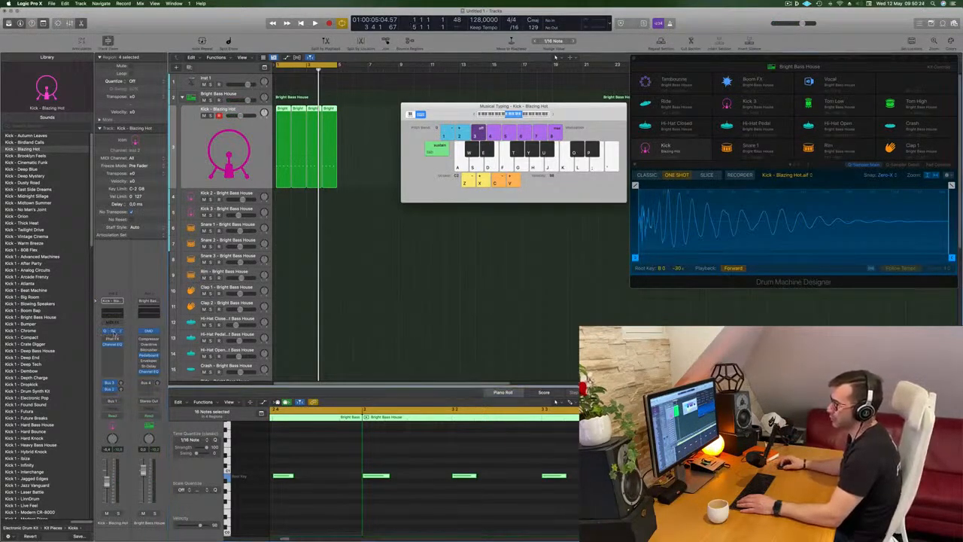
click(112, 330)
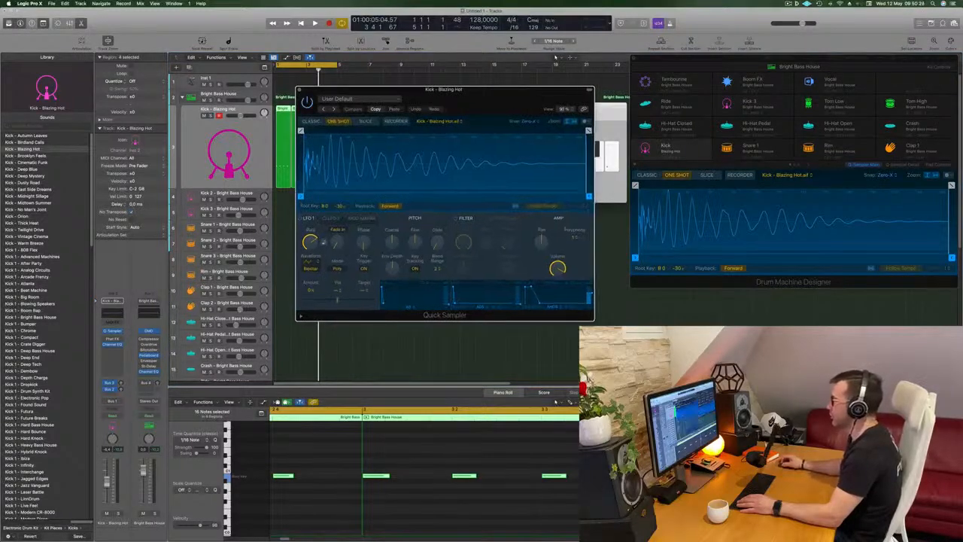
drag(587, 315, 788, 449)
drag(522, 94, 488, 93)
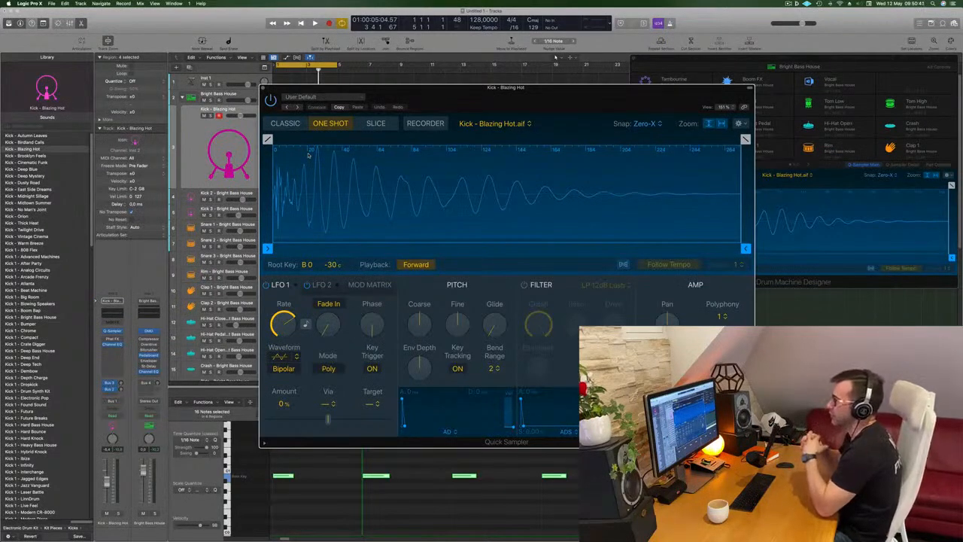
- Trim the kick sample's end to about 0.186 s and set its fade-out to about 0.033 s while the loop plays
key(space)
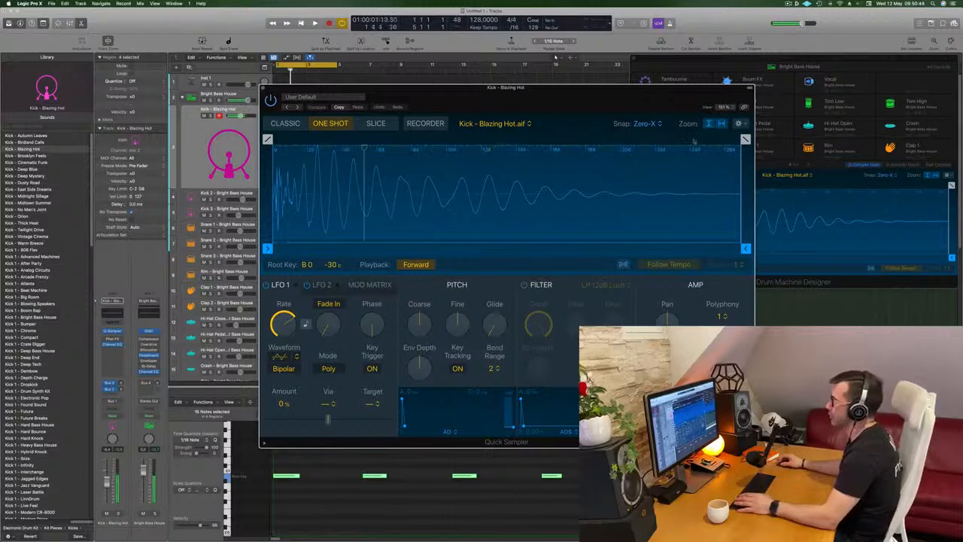
drag(746, 139, 633, 140)
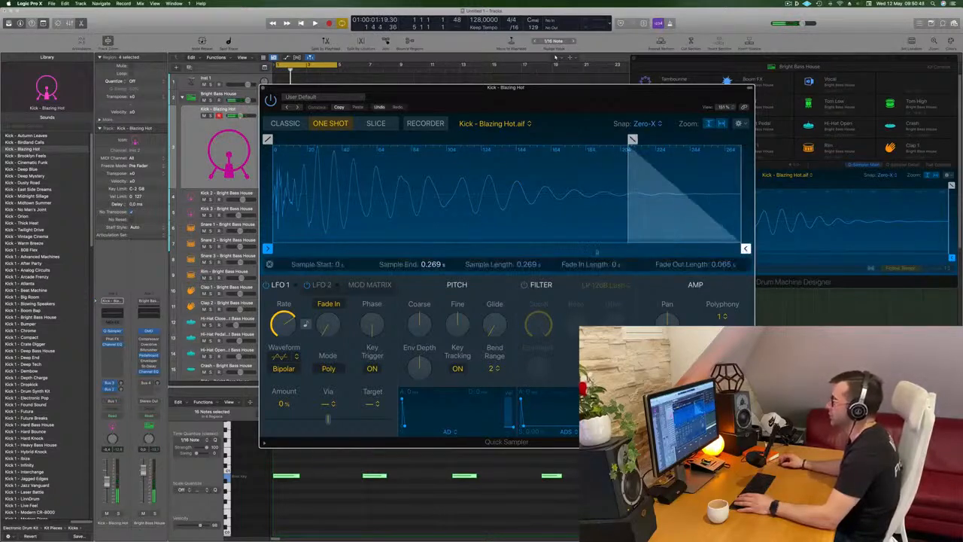
drag(746, 249, 430, 255)
key(space)
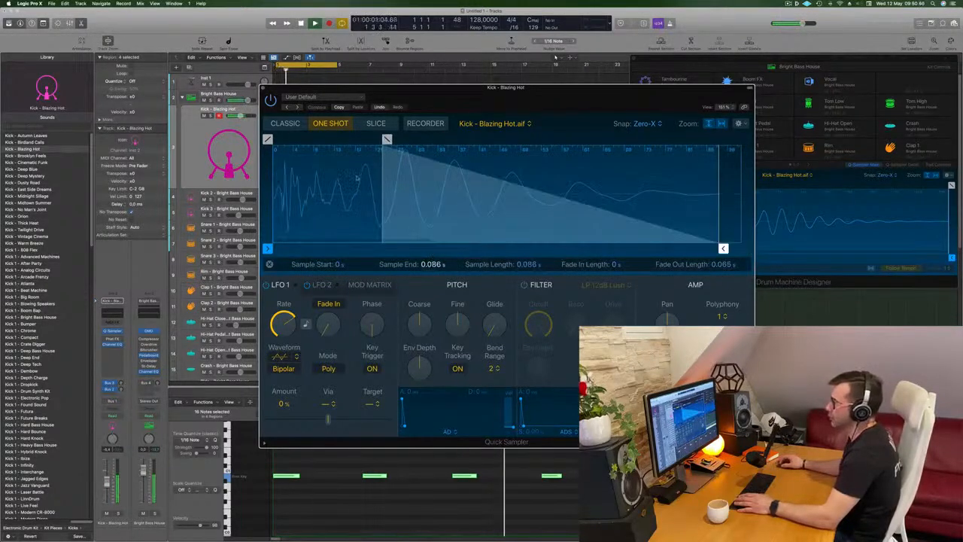
drag(387, 139, 624, 140)
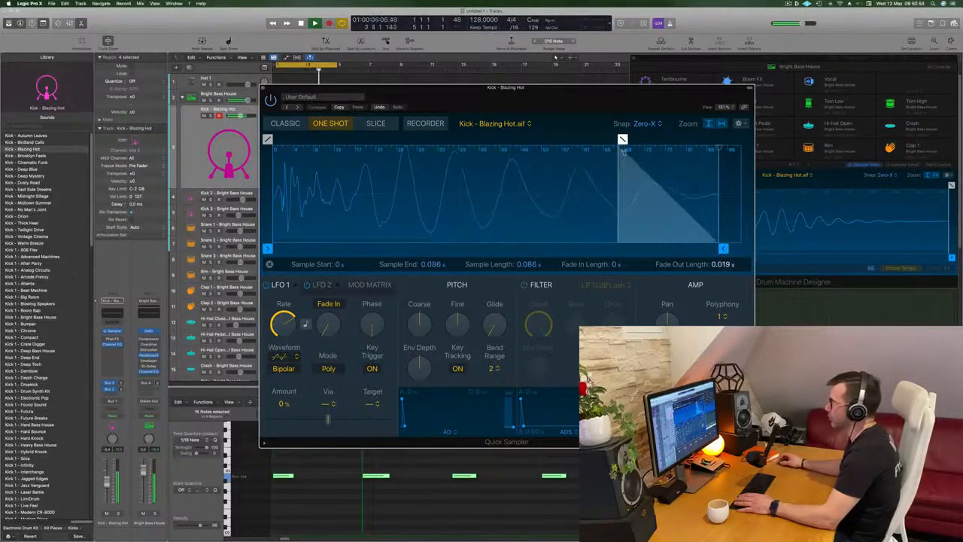
drag(723, 249, 747, 249)
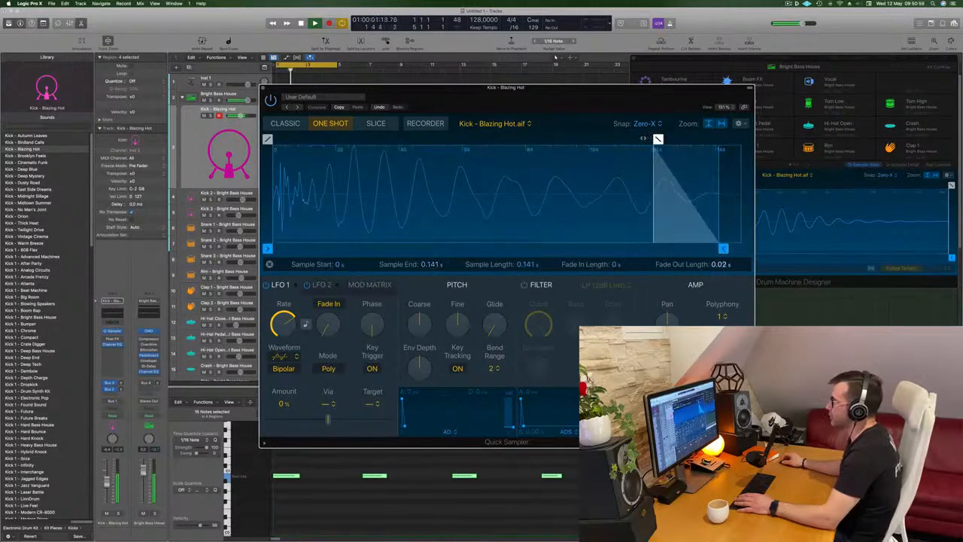
drag(661, 140, 634, 140)
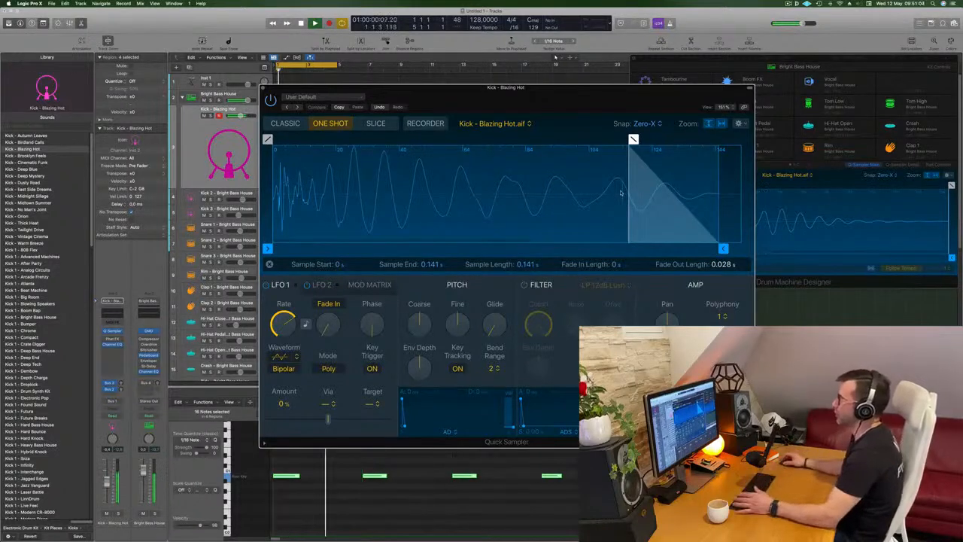
drag(723, 248, 747, 249)
drag(655, 140, 643, 139)
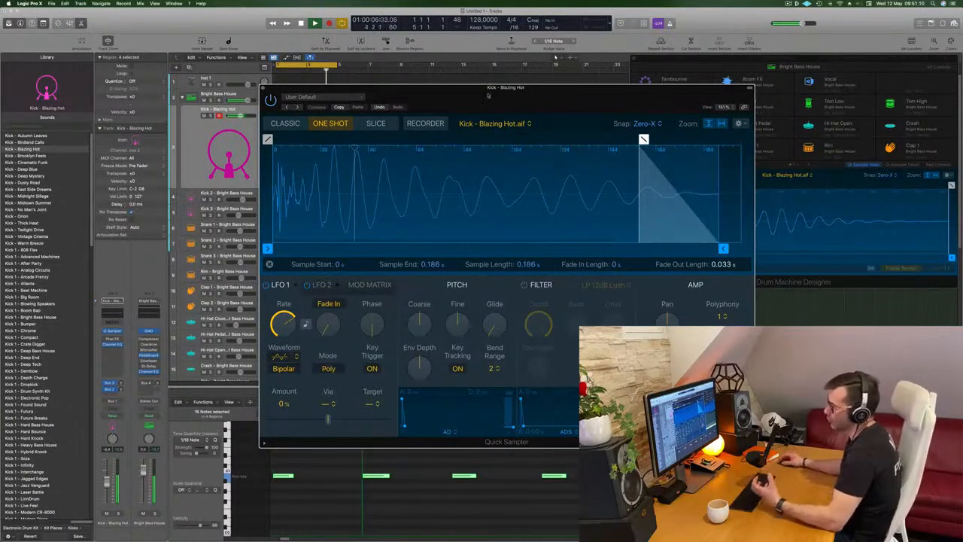
- Replace the Phat FX insert on the kick channel with a stereo Distortion II
mouse_move(503, 93)
mouse_down()
mouse_move(491, 92)
mouse_move(518, 87)
mouse_up()
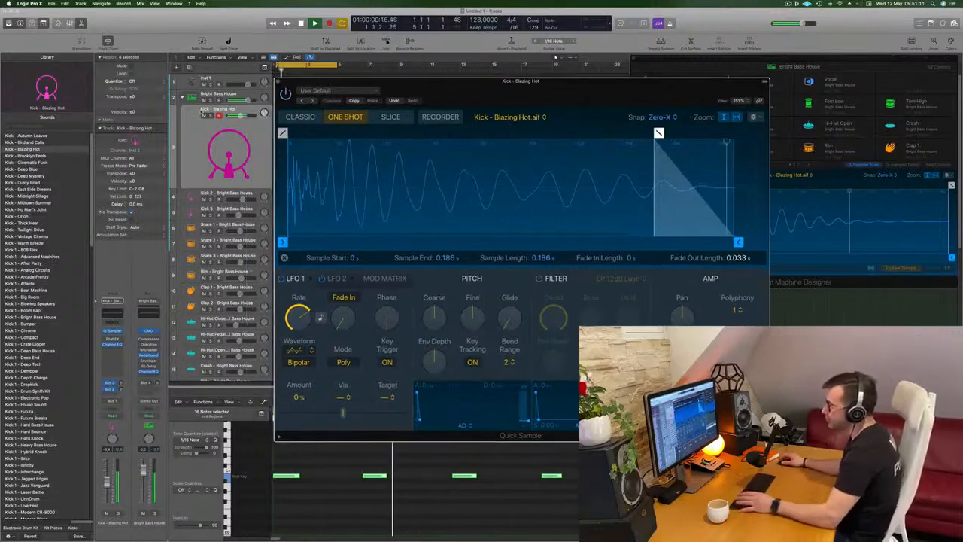
click(202, 156)
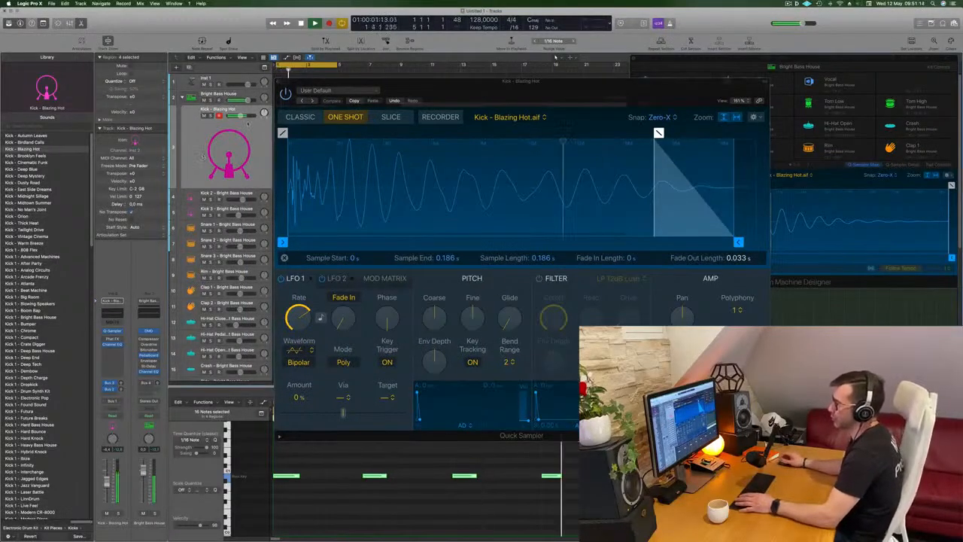
click(112, 344)
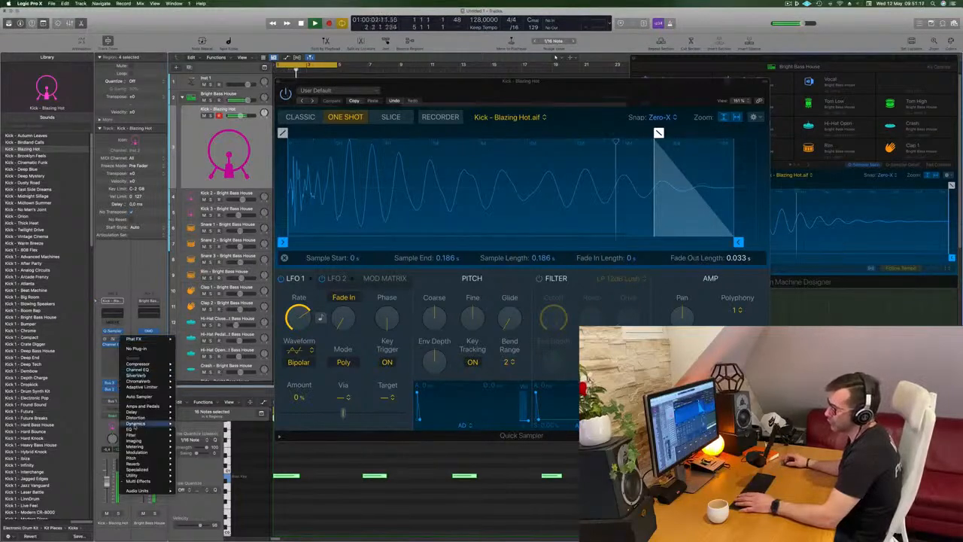
mouse_move(139, 418)
mouse_move(202, 435)
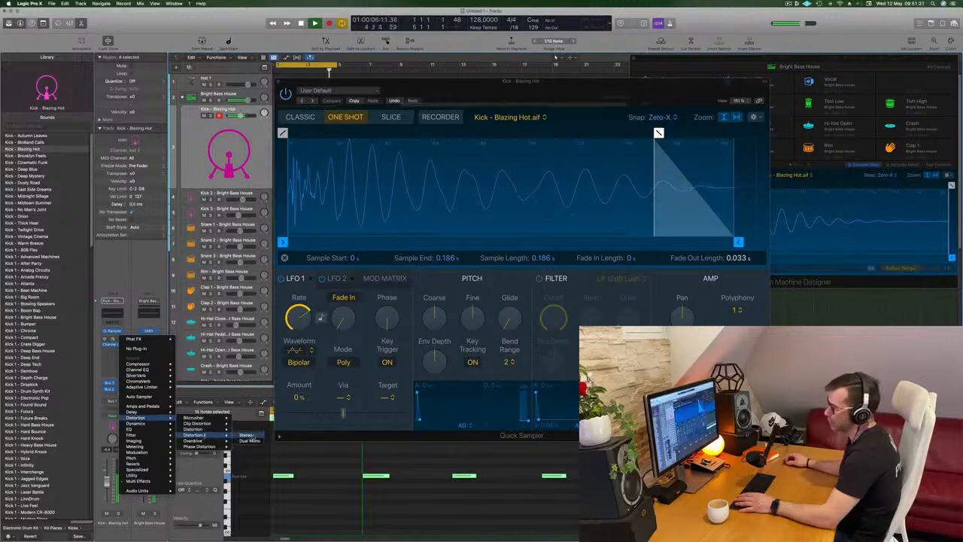
click(247, 435)
drag(387, 122, 423, 148)
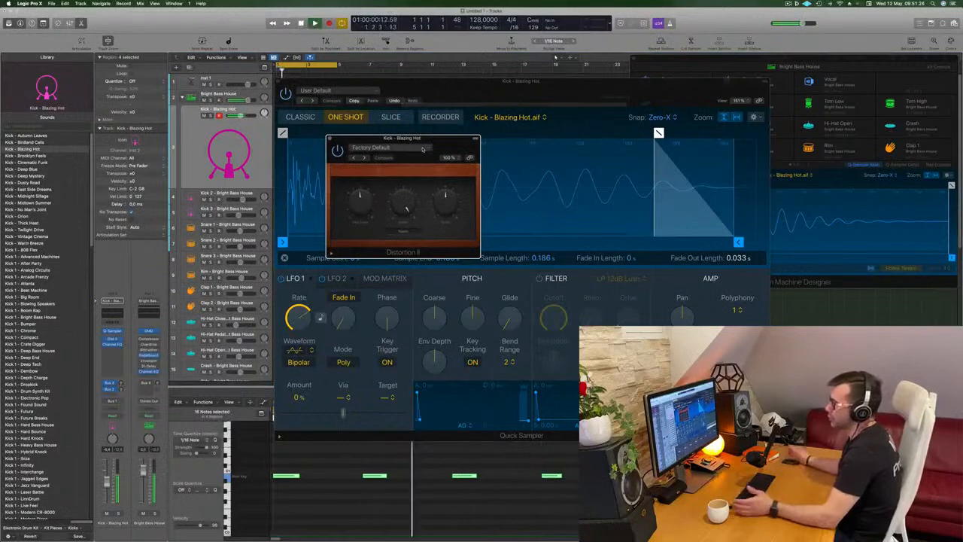
- Set Distortion II's Drive to about halfway and its Tone near maximum while the kick loop plays, and close it
click(382, 147)
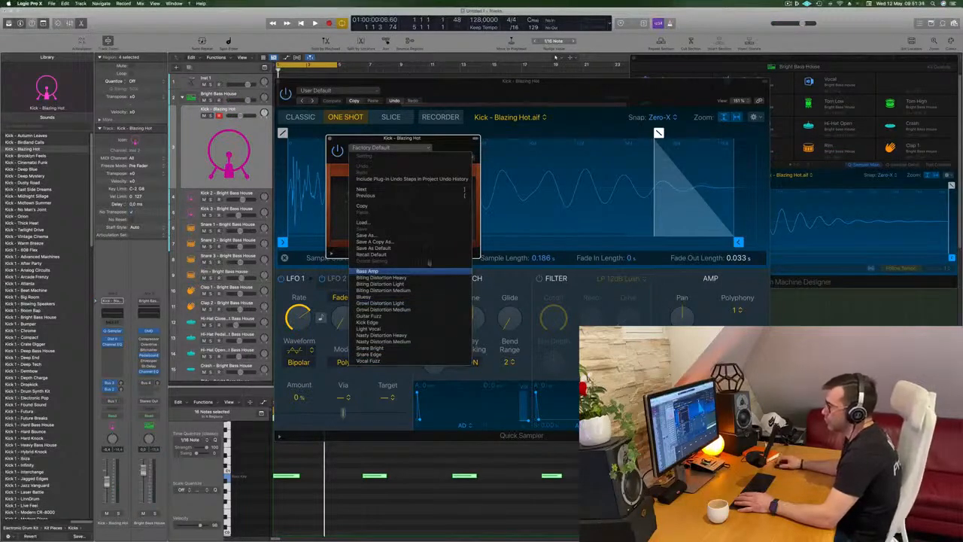
click(443, 143)
key(space)
drag(442, 143, 430, 164)
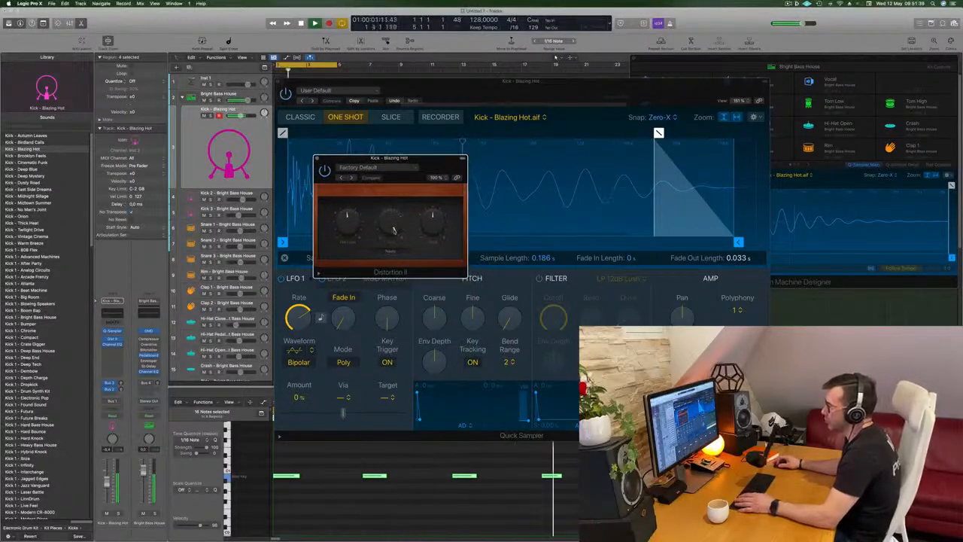
drag(411, 331, 417, 285)
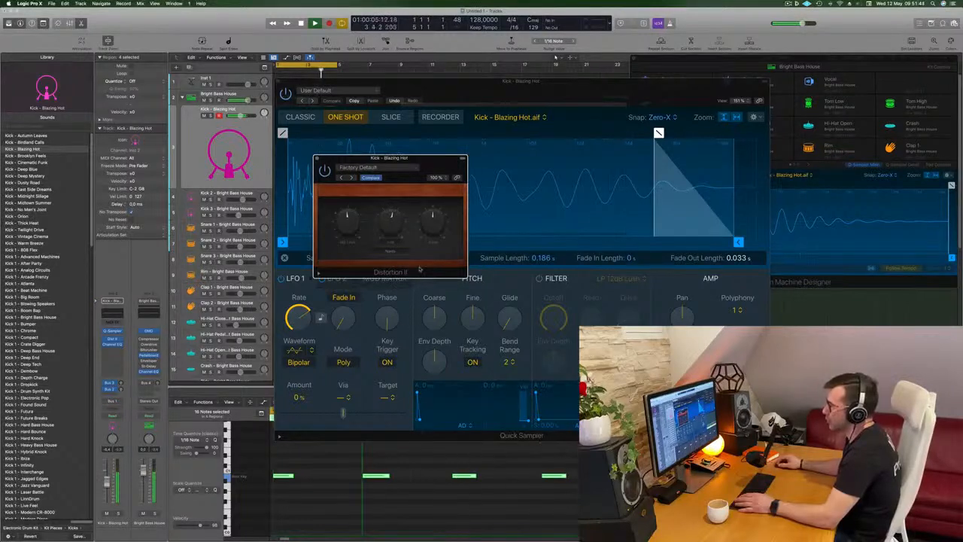
mouse_move(435, 221)
mouse_down()
mouse_move(436, 213)
mouse_move(437, 263)
mouse_move(451, 213)
mouse_up()
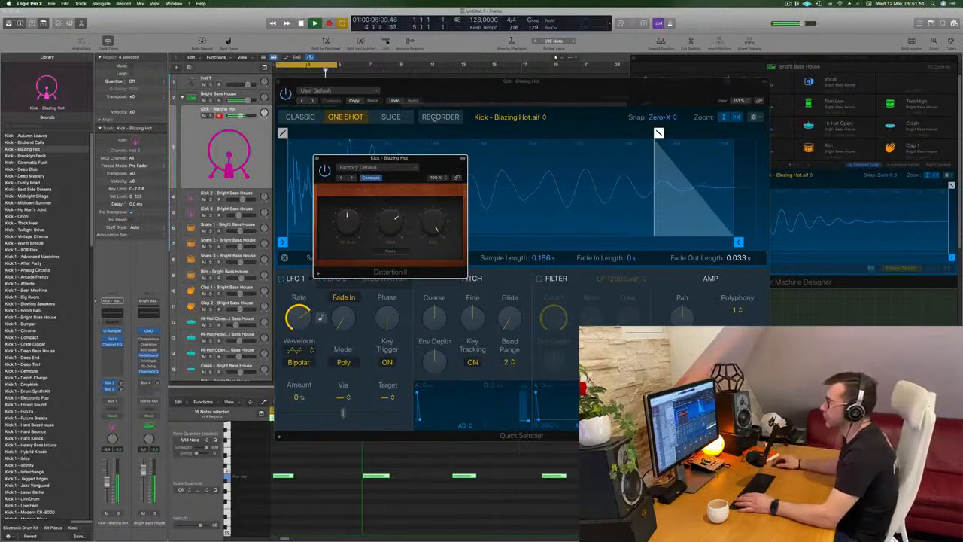
drag(324, 169, 321, 175)
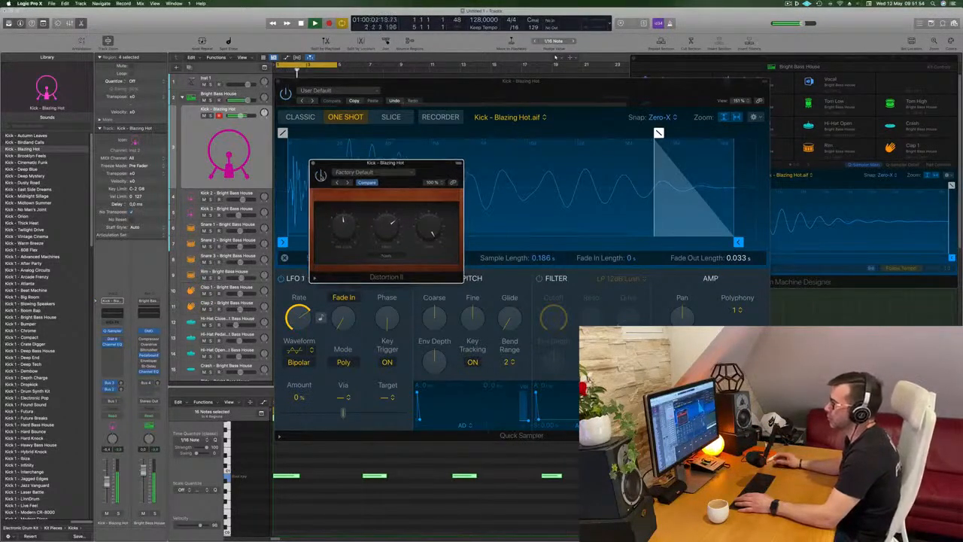
drag(423, 172, 419, 176)
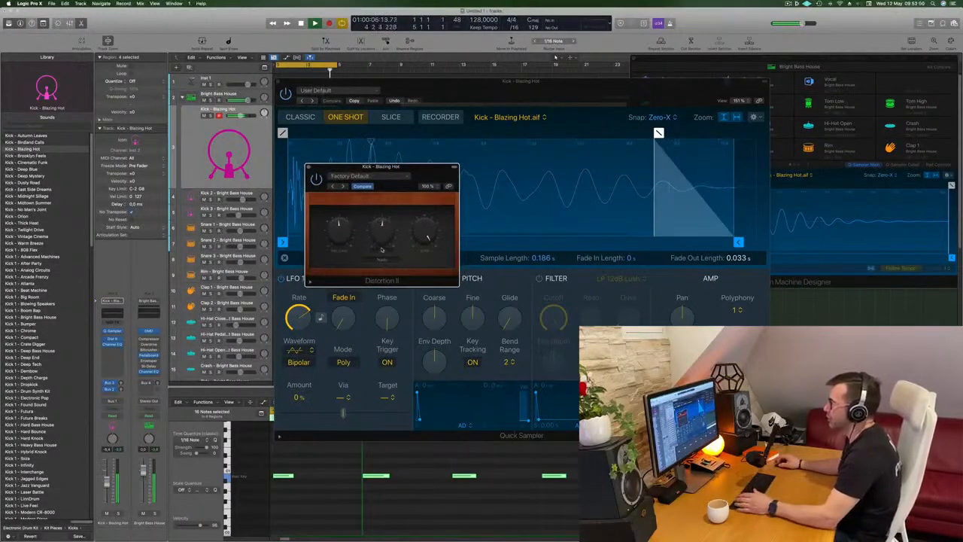
drag(382, 249, 378, 256)
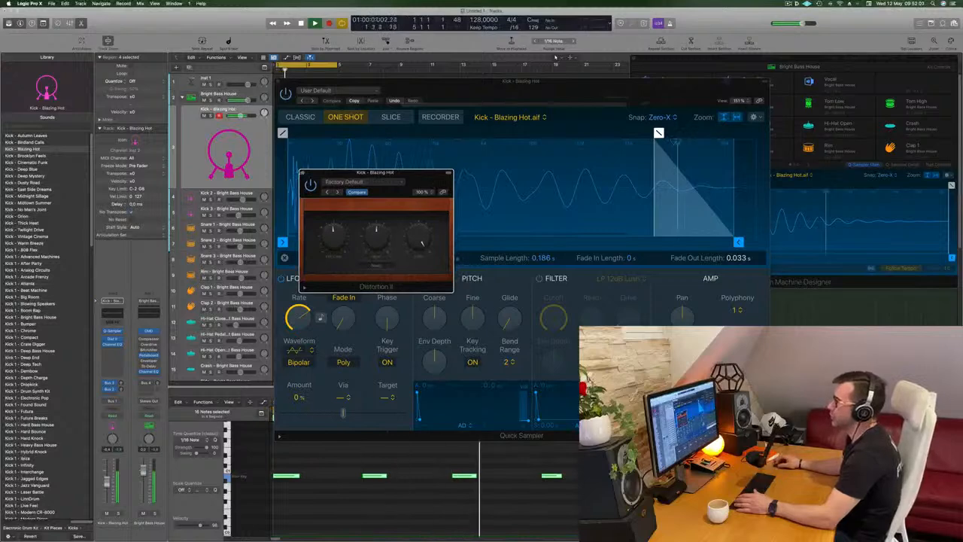
click(302, 172)
- Add a send from the Kick - Blazing Hot channel to Bus 14
drag(495, 95, 559, 94)
click(207, 139)
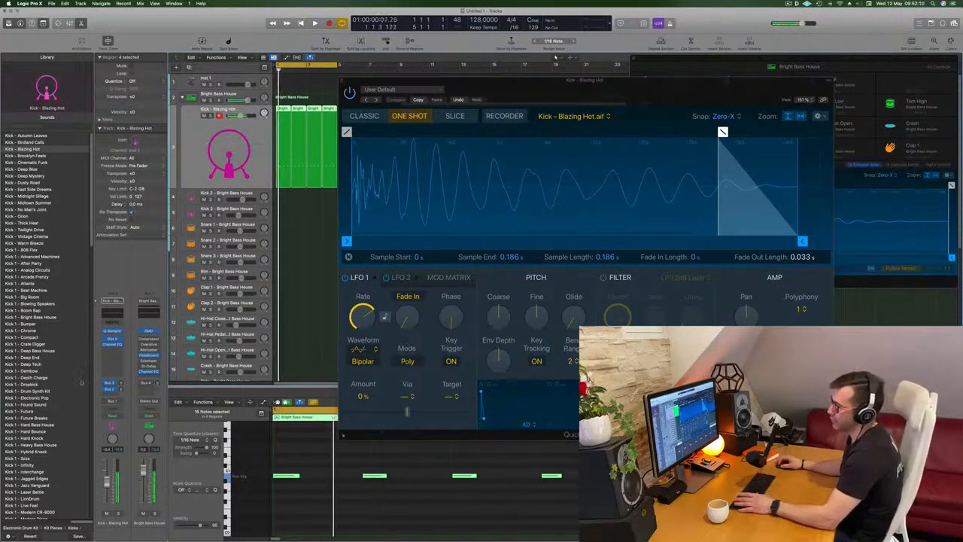
click(109, 390)
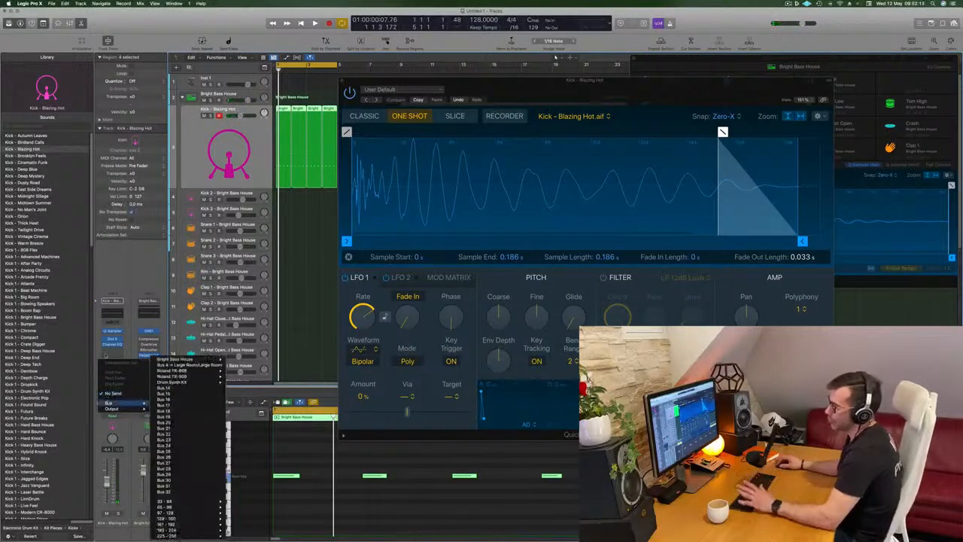
click(130, 268)
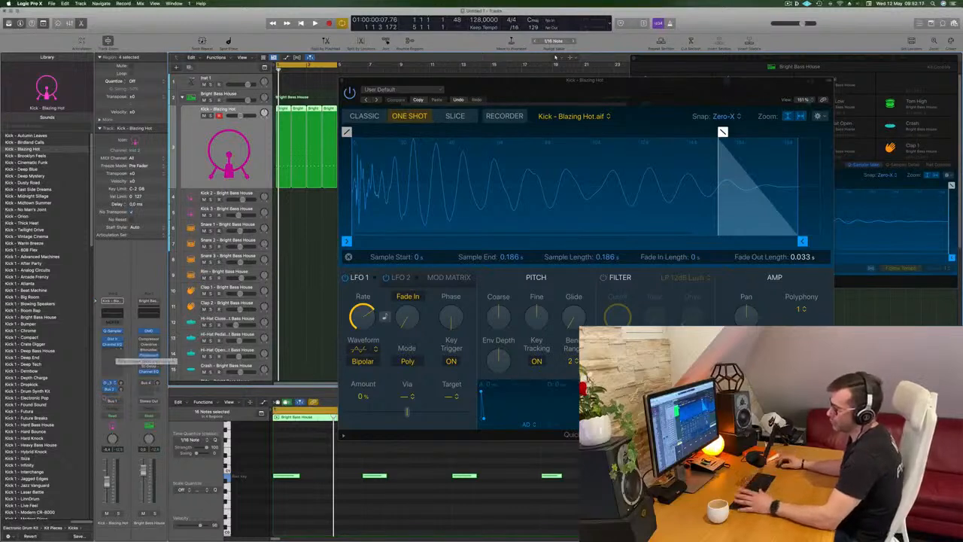
click(109, 390)
mouse_move(109, 403)
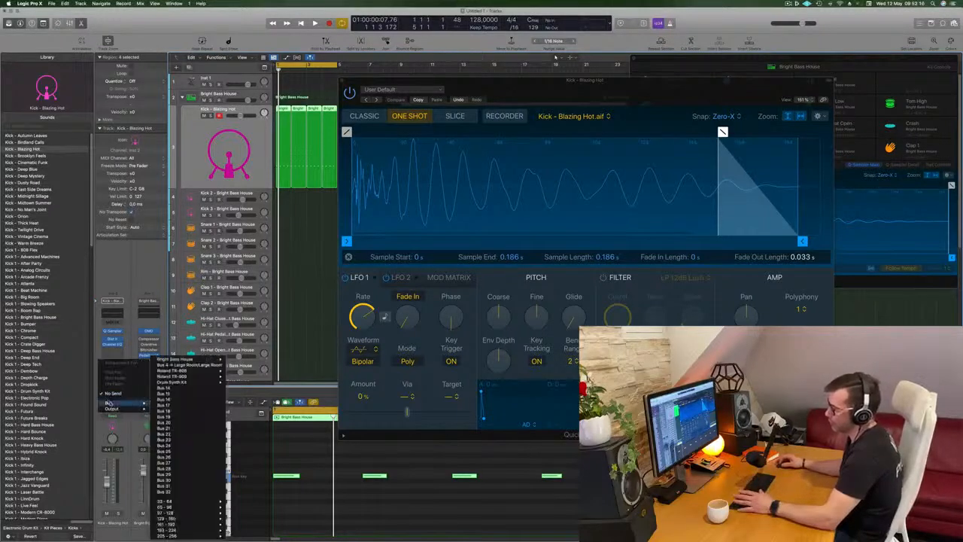
click(180, 387)
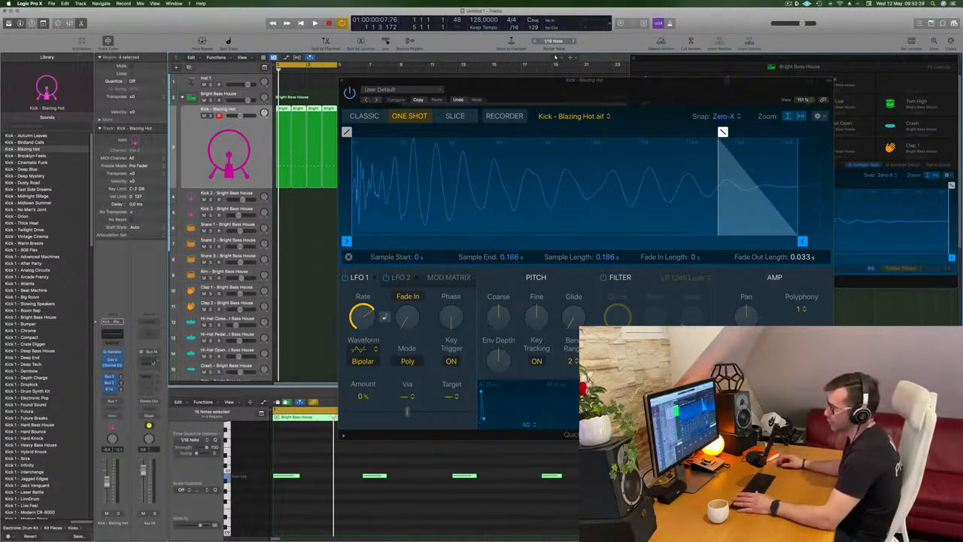
- Insert a stereo ChromaVerb on the Aux 14 channel fed by Bus 14
click(153, 362)
mouse_move(164, 443)
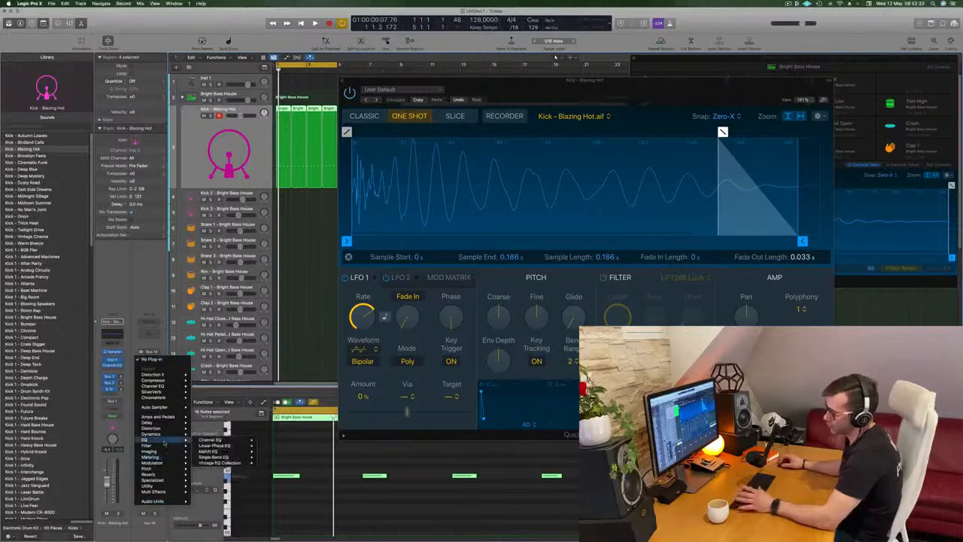
mouse_move(164, 475)
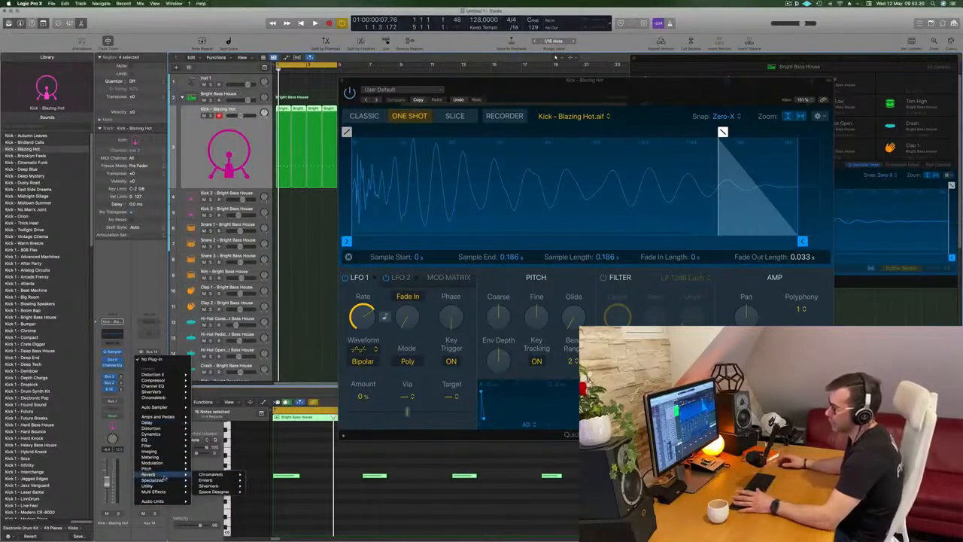
mouse_move(212, 475)
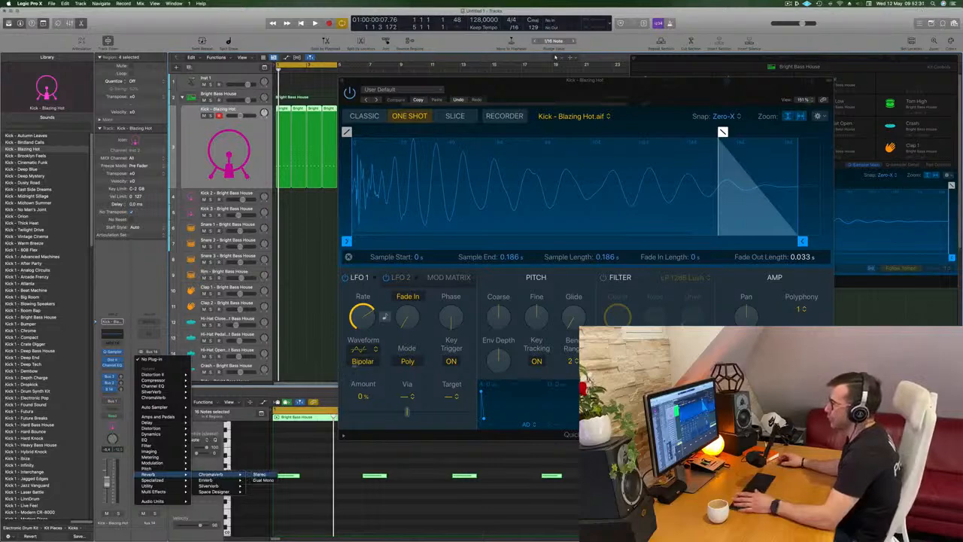
click(259, 474)
drag(440, 98, 467, 127)
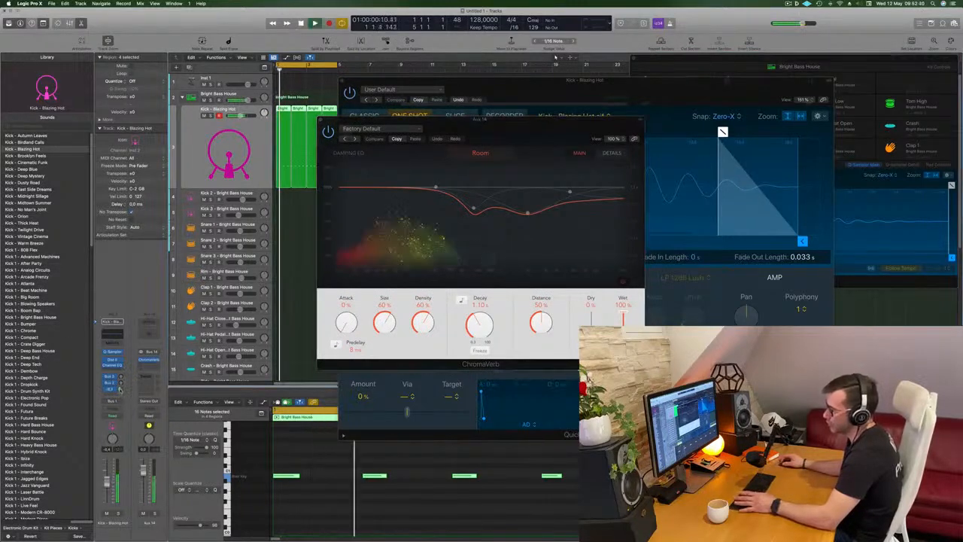
- Step through ChromaVerb's presets while the kick loop plays and load Drum Chamber
key(space)
drag(518, 128, 510, 130)
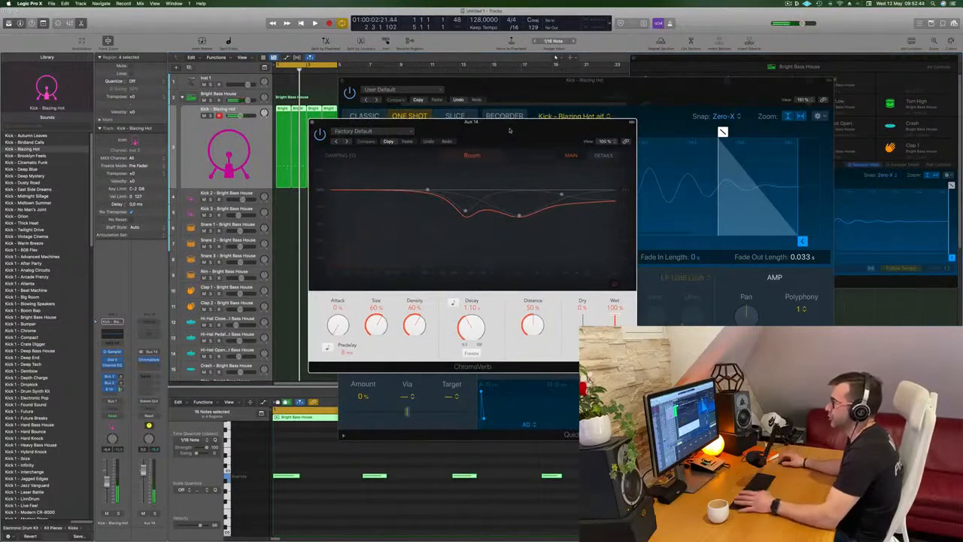
key(space)
click(346, 141)
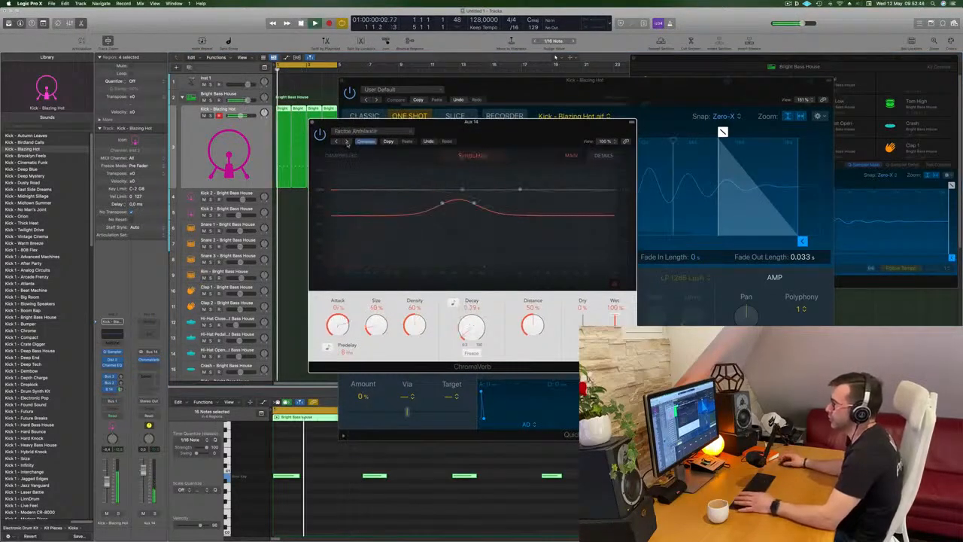
click(346, 141)
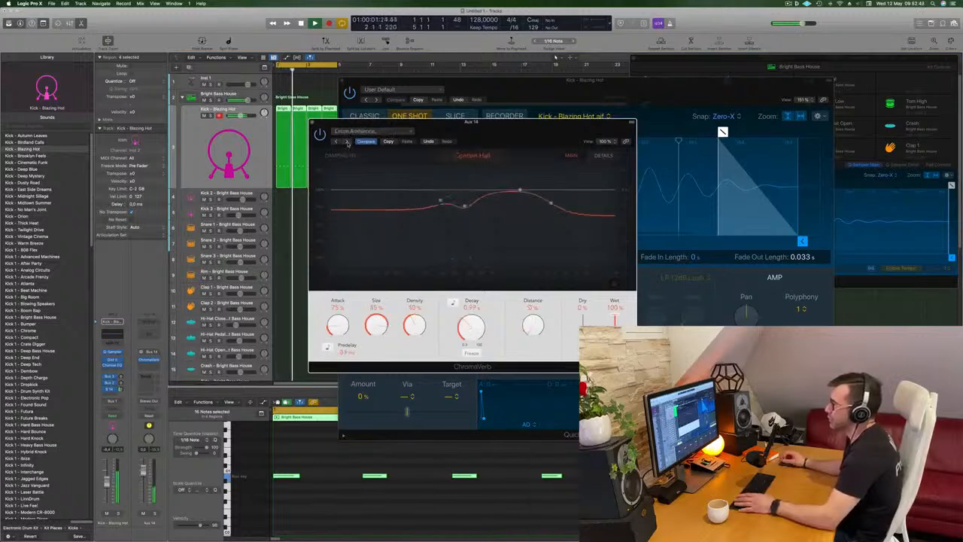
click(346, 142)
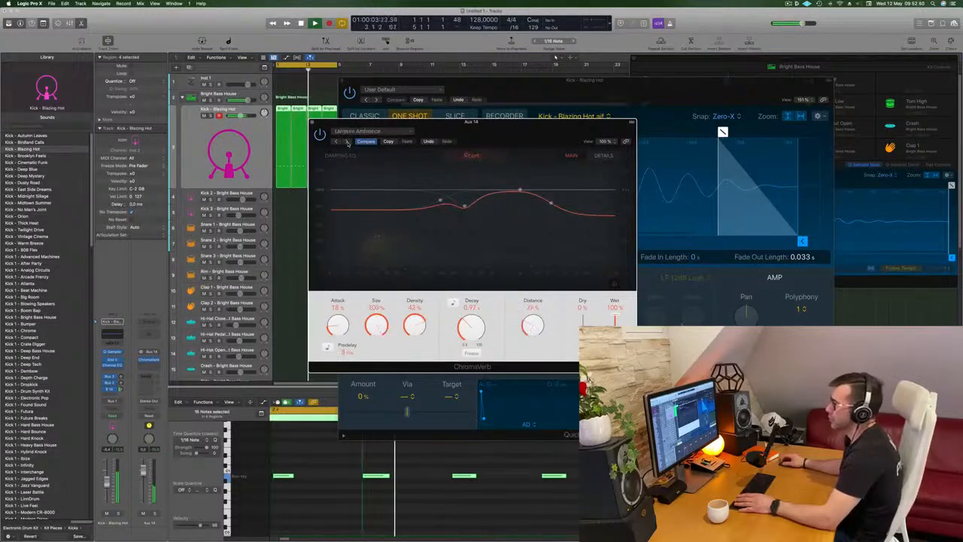
click(347, 141)
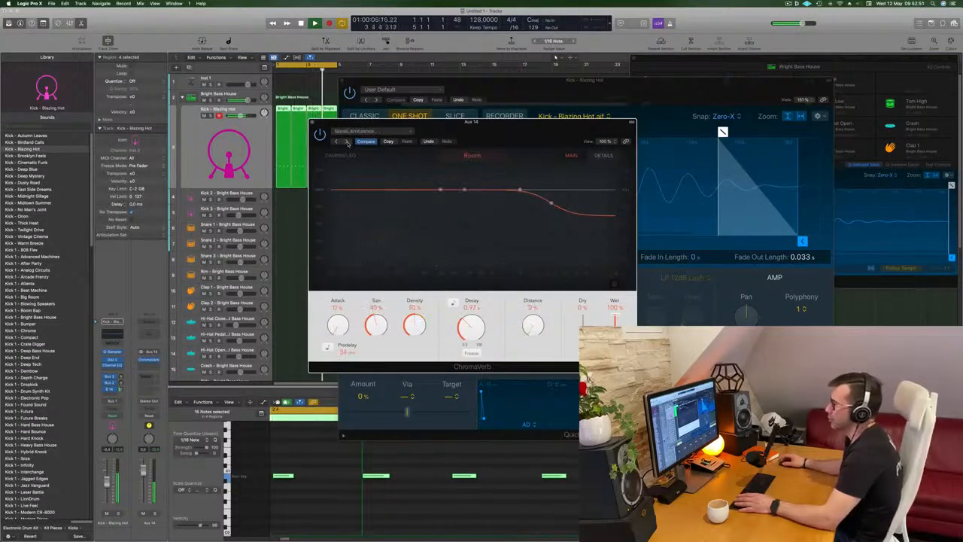
click(346, 141)
click(346, 142)
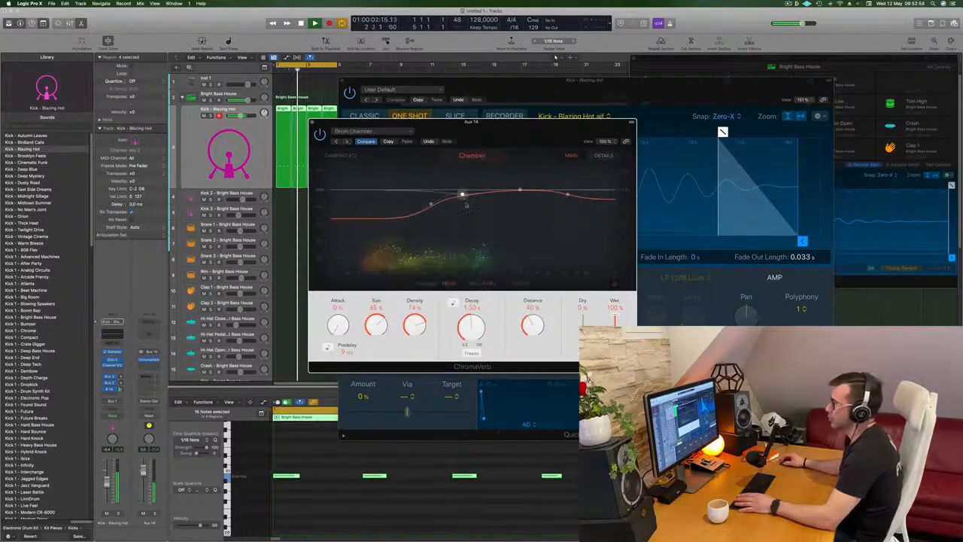
- Flatten the low and mid nodes of ChromaVerb's damping EQ, move the high node to about 4800 Hz, and set Density to 100%
drag(430, 200, 366, 179)
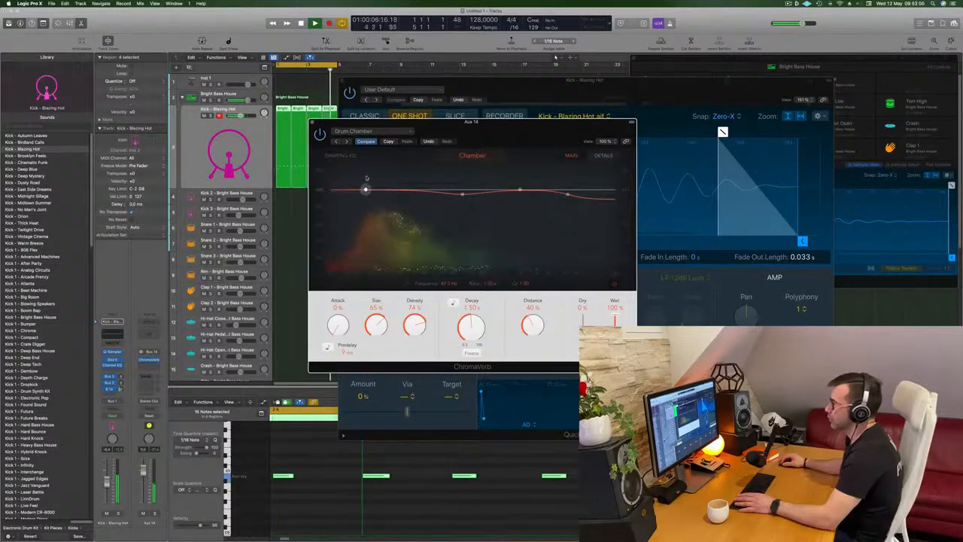
drag(461, 194, 464, 190)
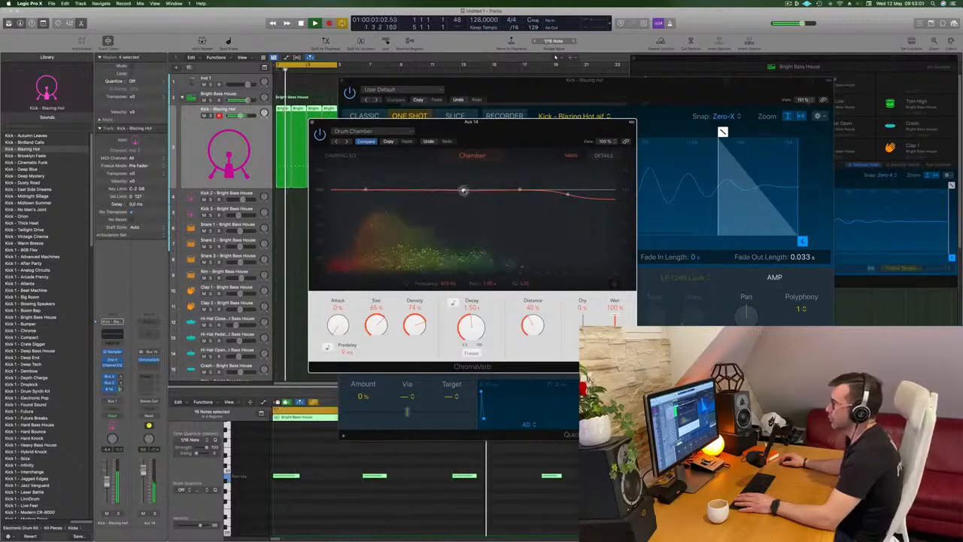
drag(566, 194, 556, 195)
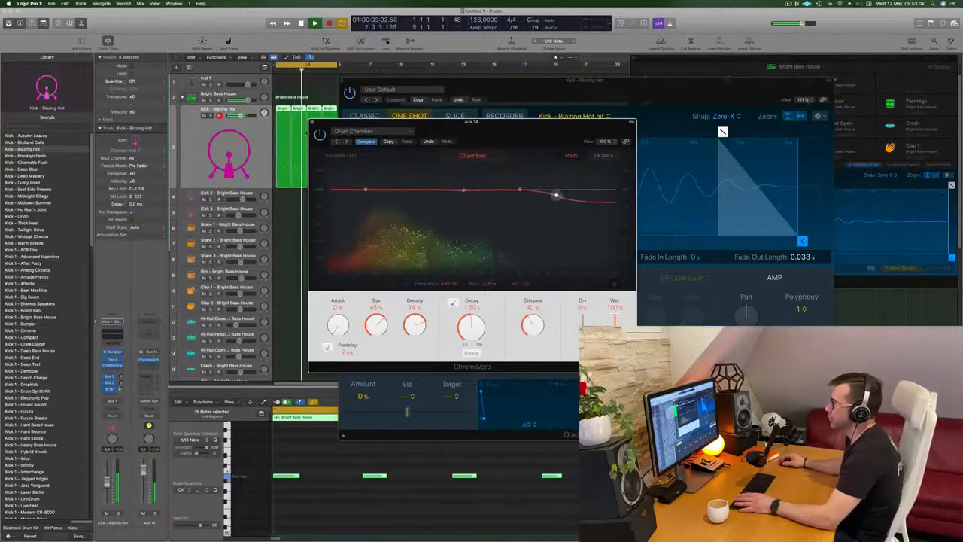
drag(497, 122, 507, 110)
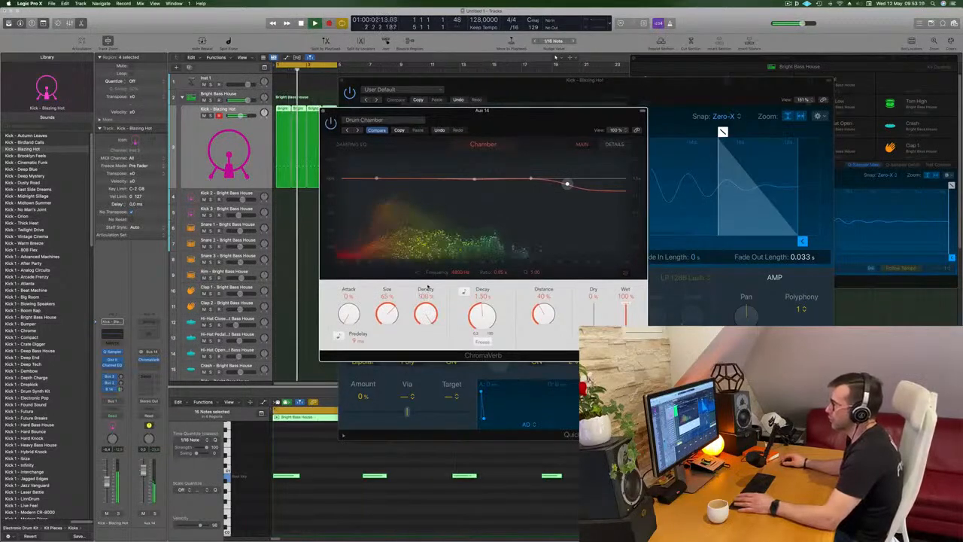
drag(515, 130, 524, 146)
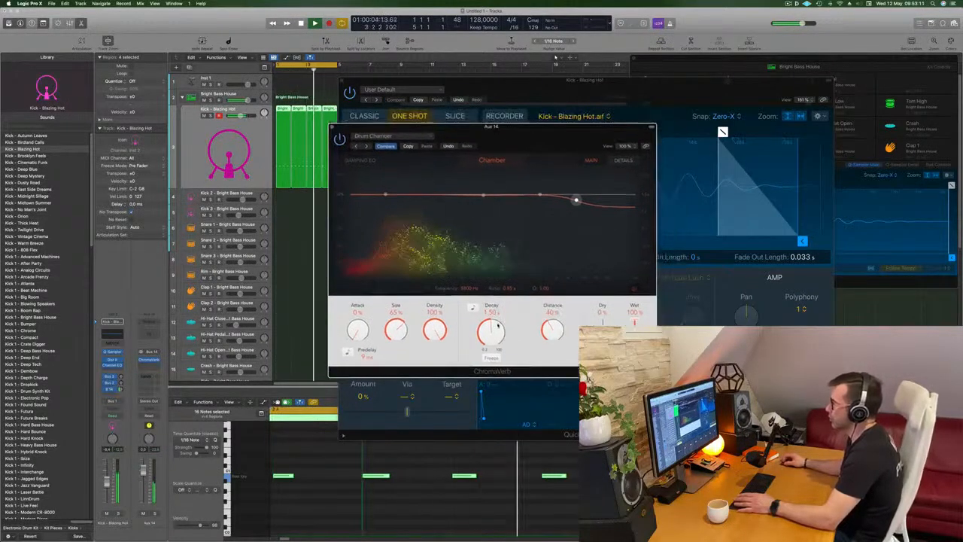
- Sync ChromaVerb's Decay to the project tempo and set it to 1 bar while the loop plays
drag(496, 332, 495, 335)
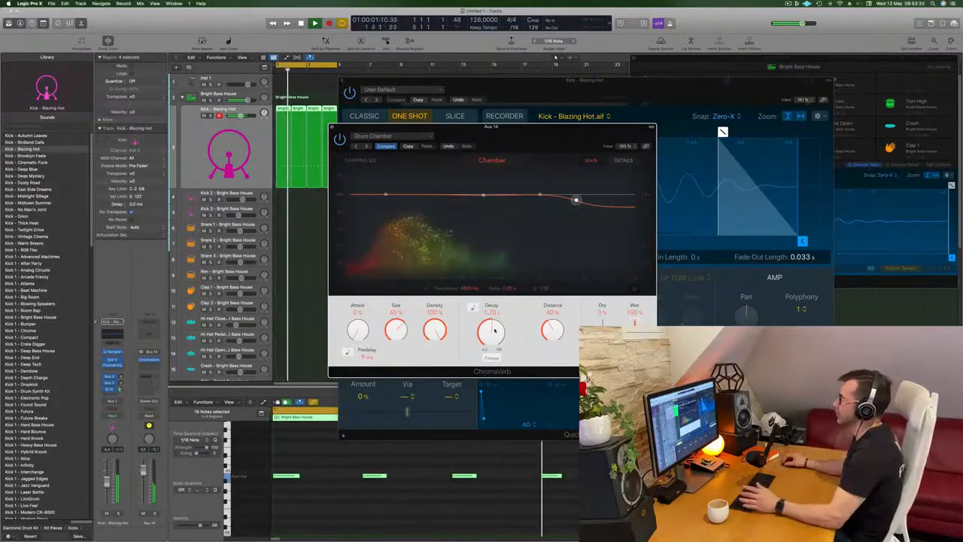
click(473, 308)
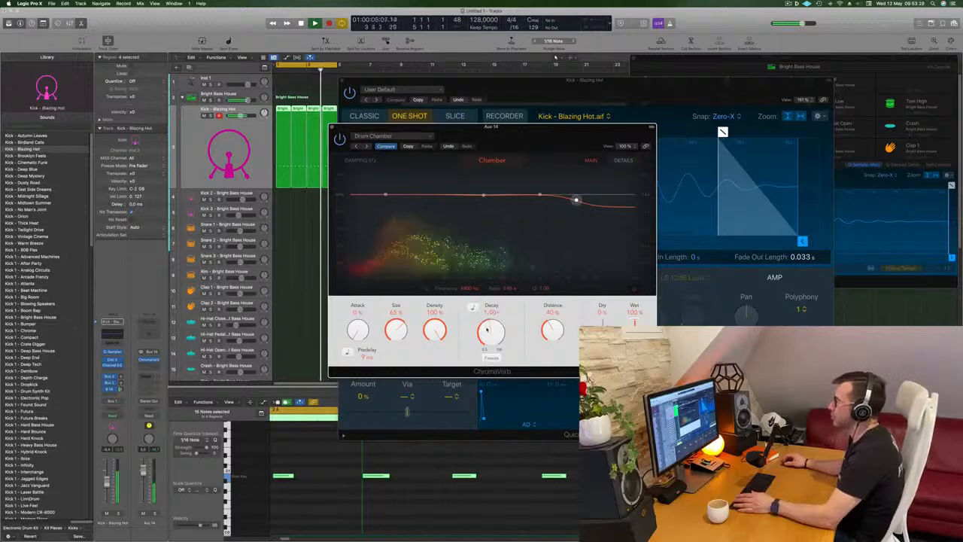
click(473, 308)
drag(496, 301, 474, 333)
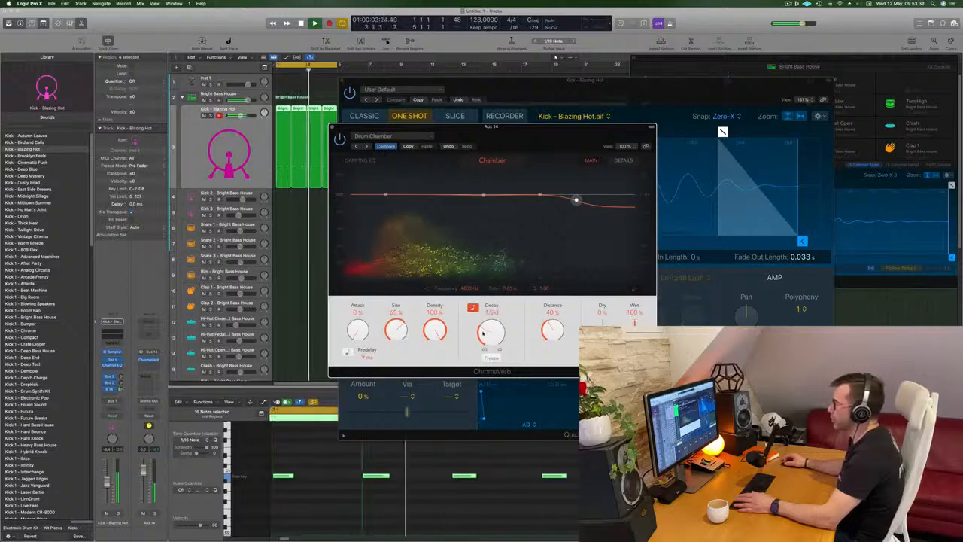
drag(508, 141, 540, 122)
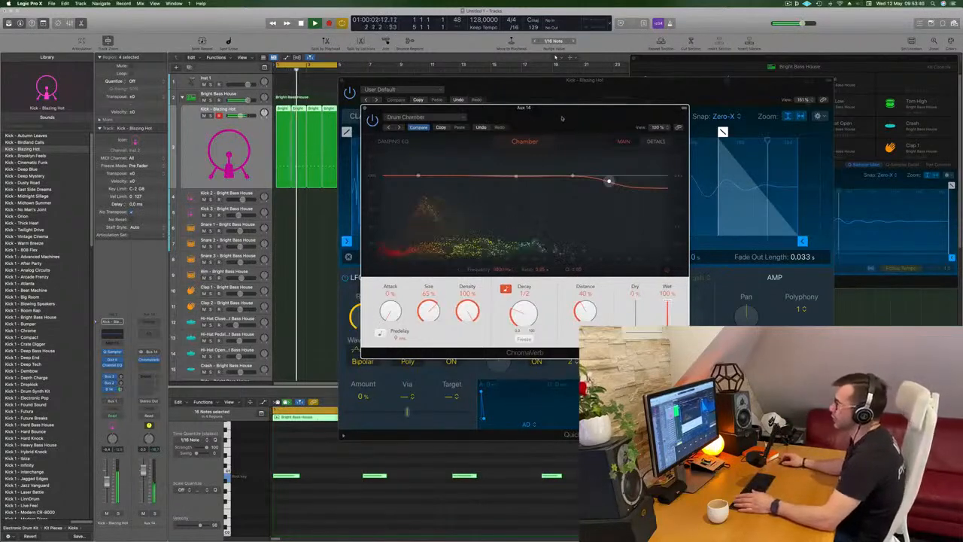
drag(563, 118, 549, 117)
drag(516, 318, 512, 312)
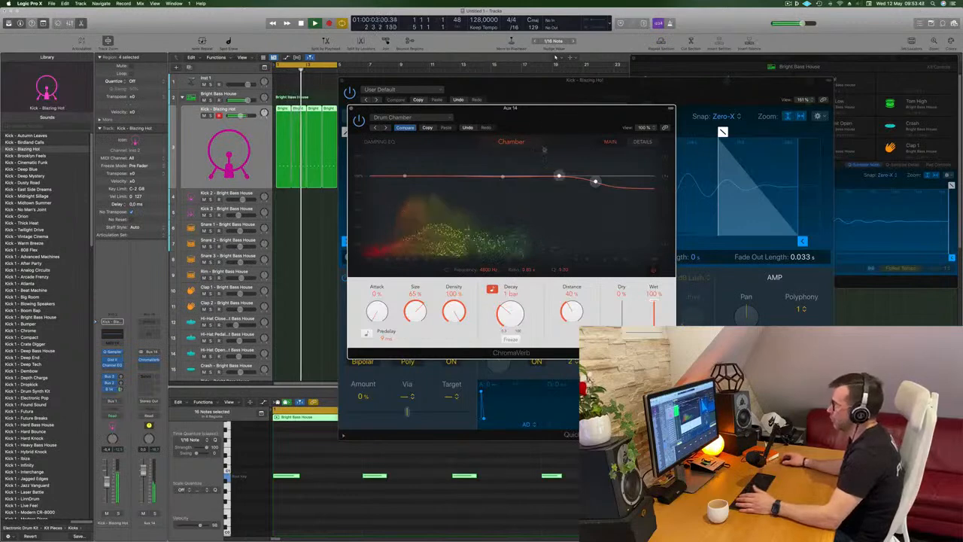
- Reduce ChromaVerb's Distance to about 10% while comparing settings on the playing kick loop
drag(531, 111, 532, 112)
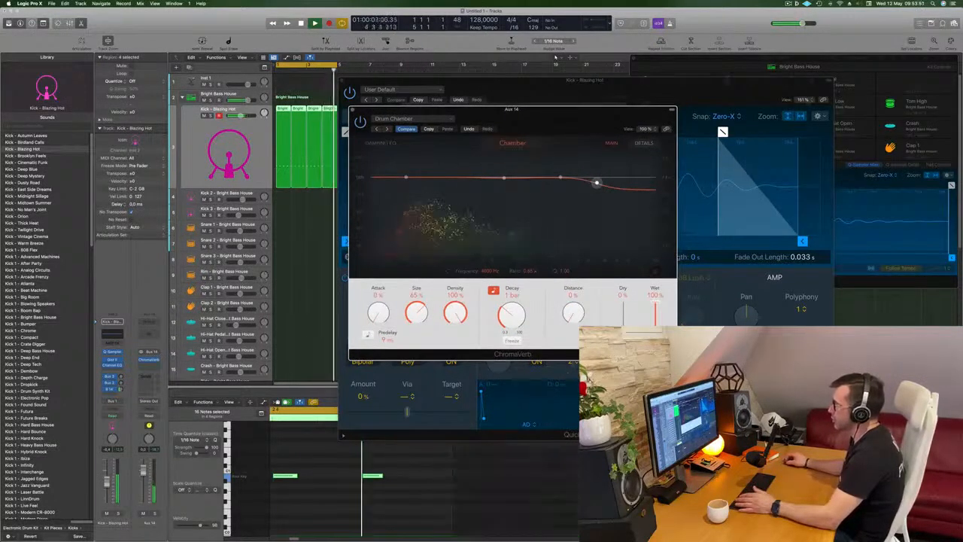
mouse_move(569, 375)
mouse_down()
mouse_move(579, 329)
mouse_move(579, 359)
mouse_up()
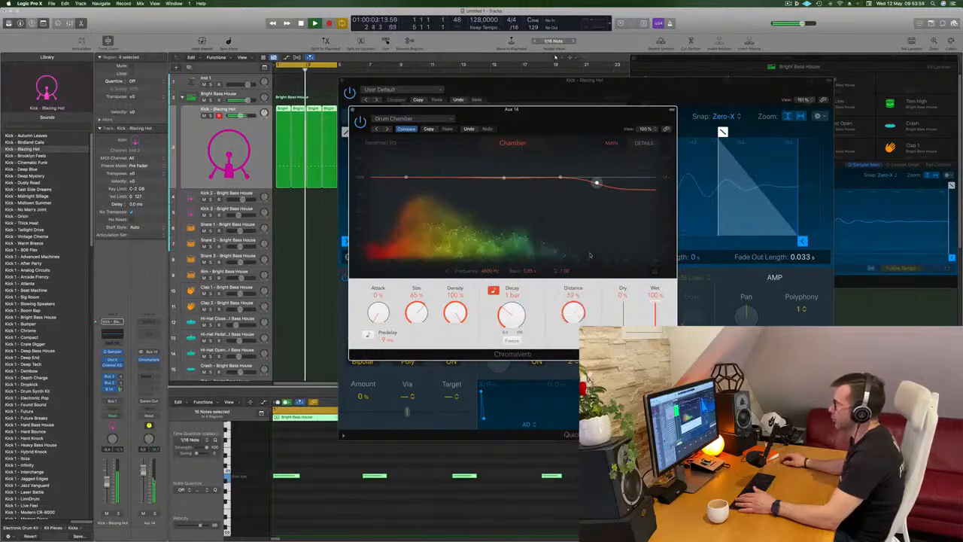
alt+click(572, 310)
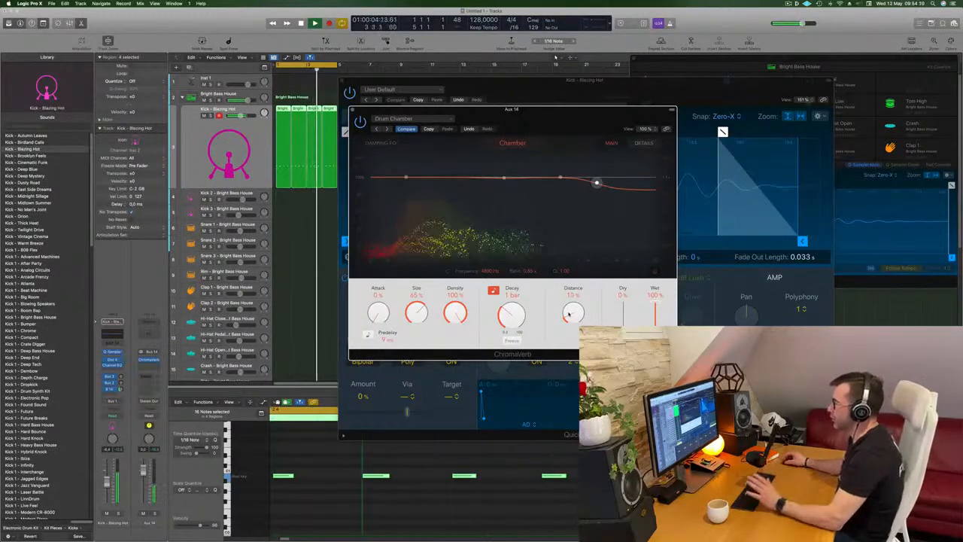
drag(547, 119, 655, 150)
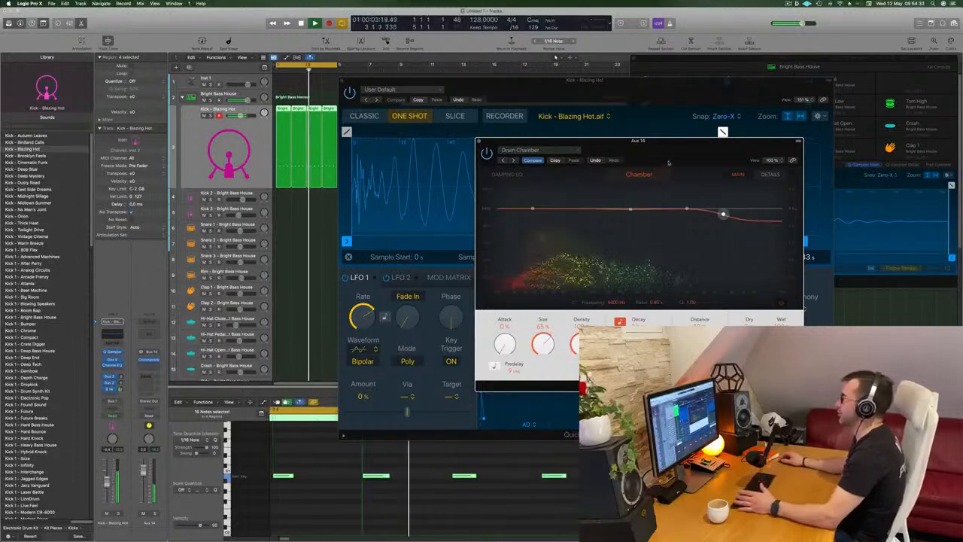
drag(671, 143, 570, 123)
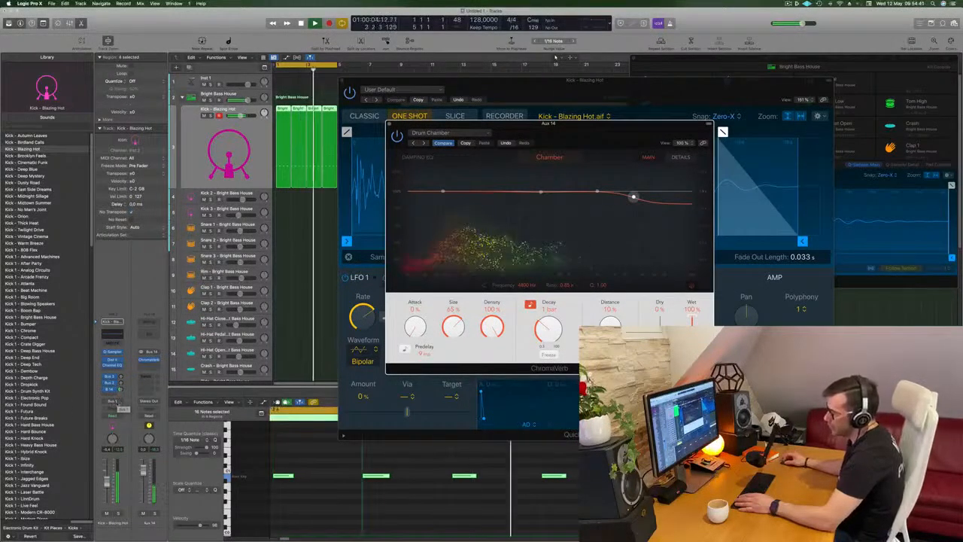
- Route the outputs of the Kick - Blazing Hot channel and the ChromaVerb aux to Bus 20, and move the reverb window aside
click(114, 403)
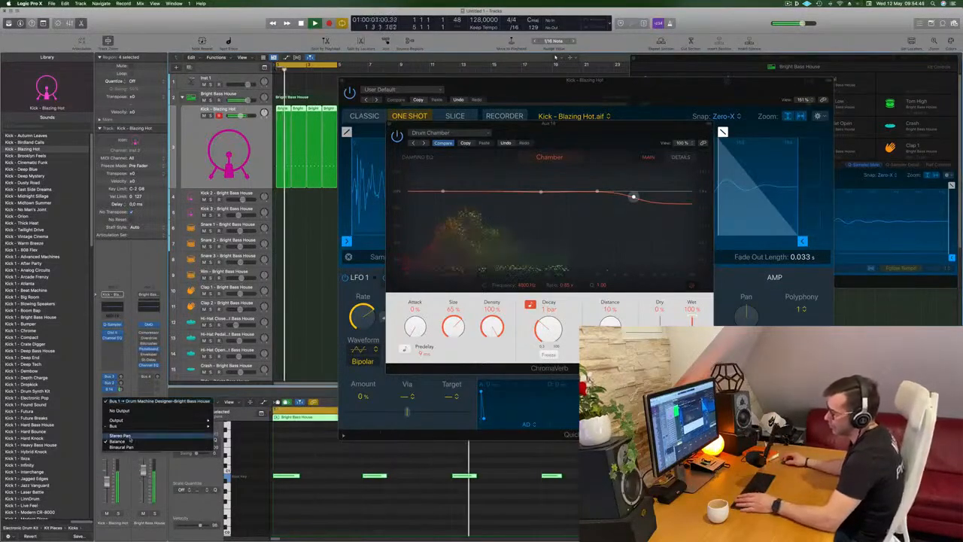
mouse_move(181, 426)
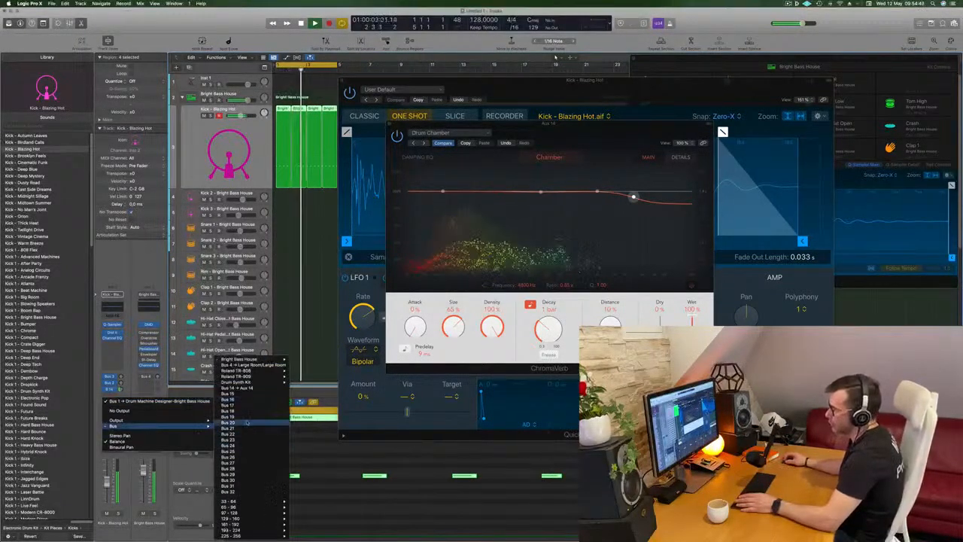
click(82, 313)
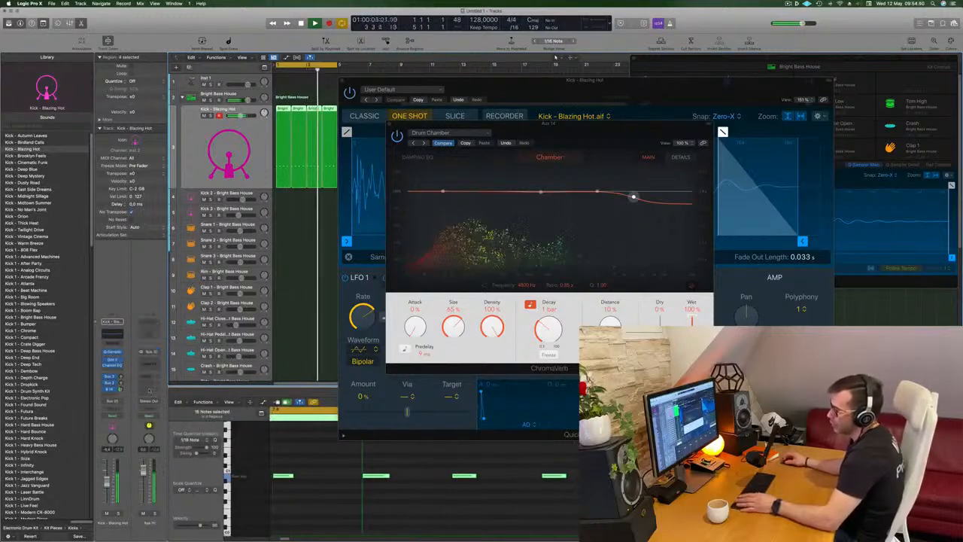
click(154, 401)
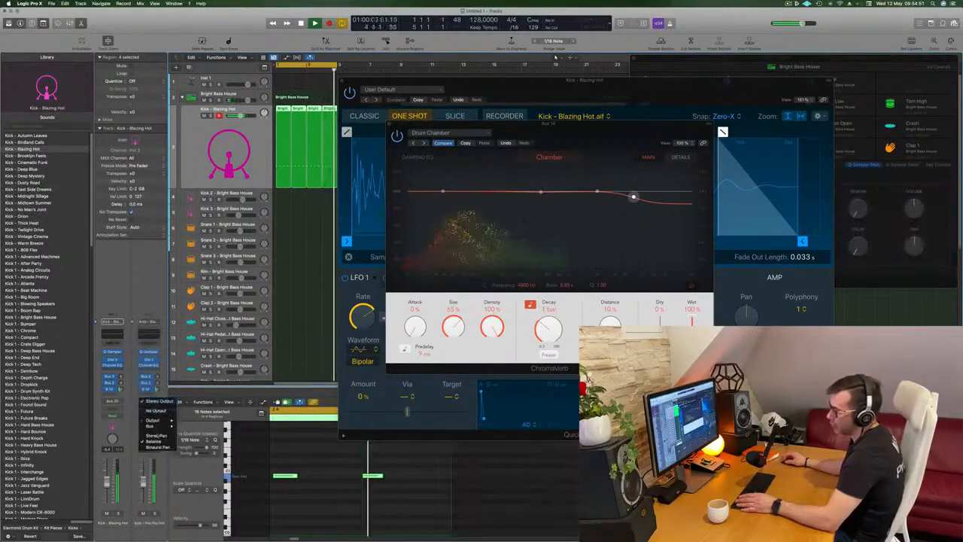
mouse_move(168, 425)
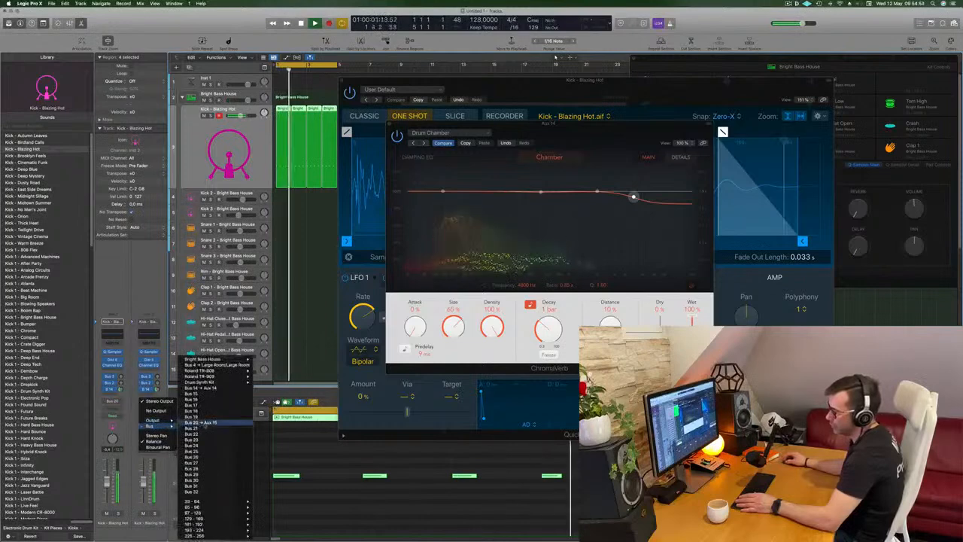
click(199, 422)
drag(587, 140, 851, 163)
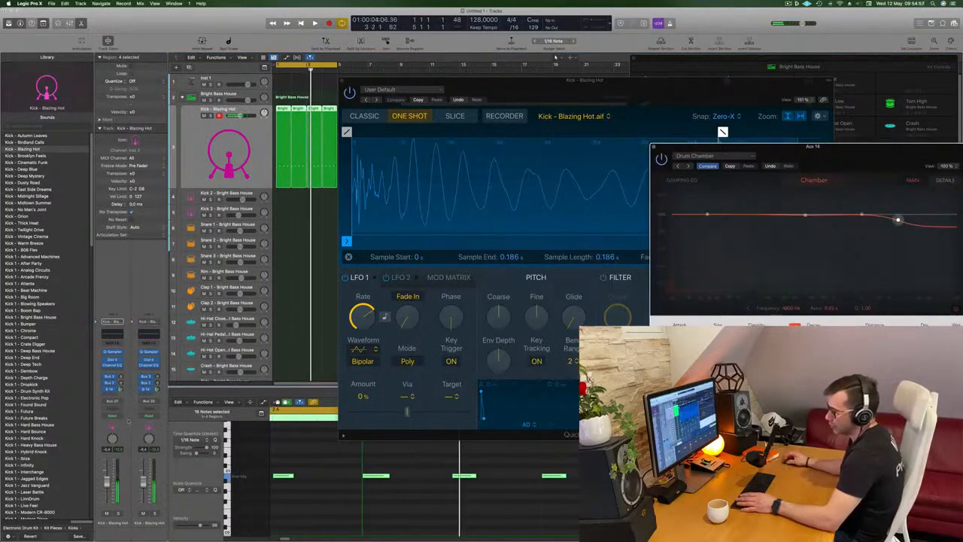
- Play the kick loop and examine the kick's Bus 14 send and the output routing of its reverb aux
key(space)
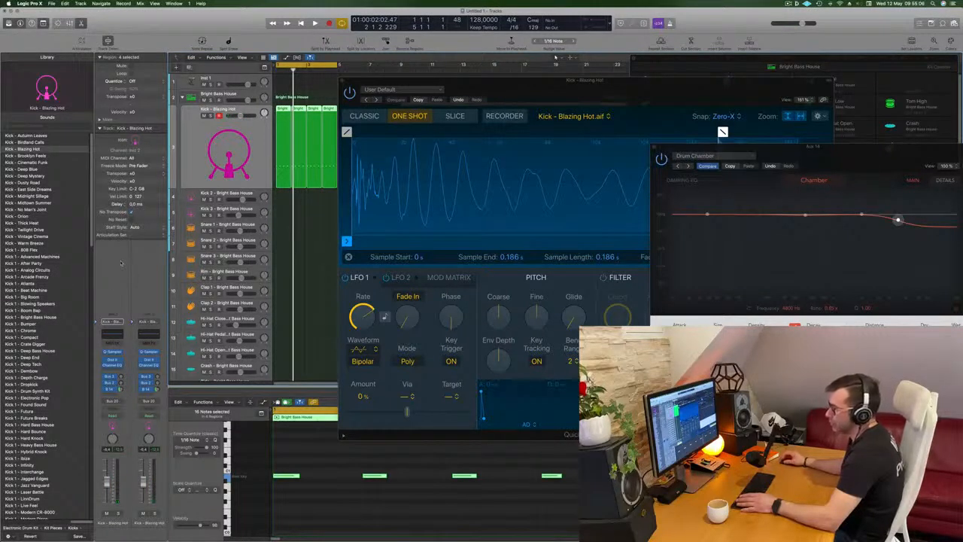
key(space)
key(space)
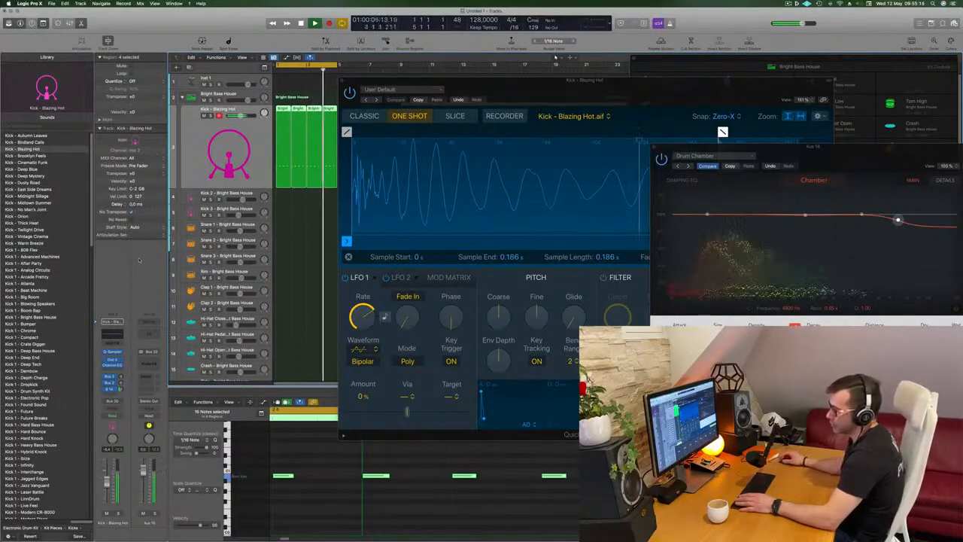
click(110, 389)
click(149, 308)
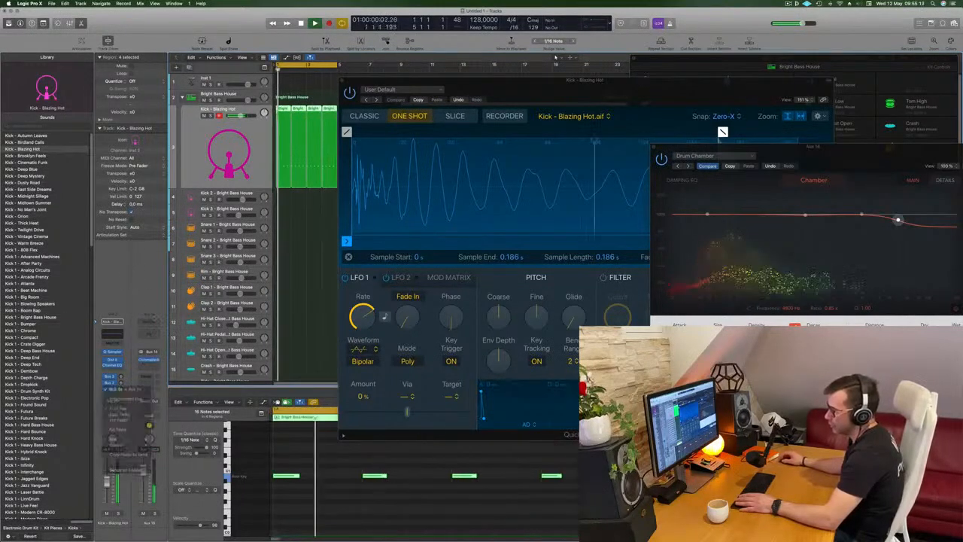
click(149, 402)
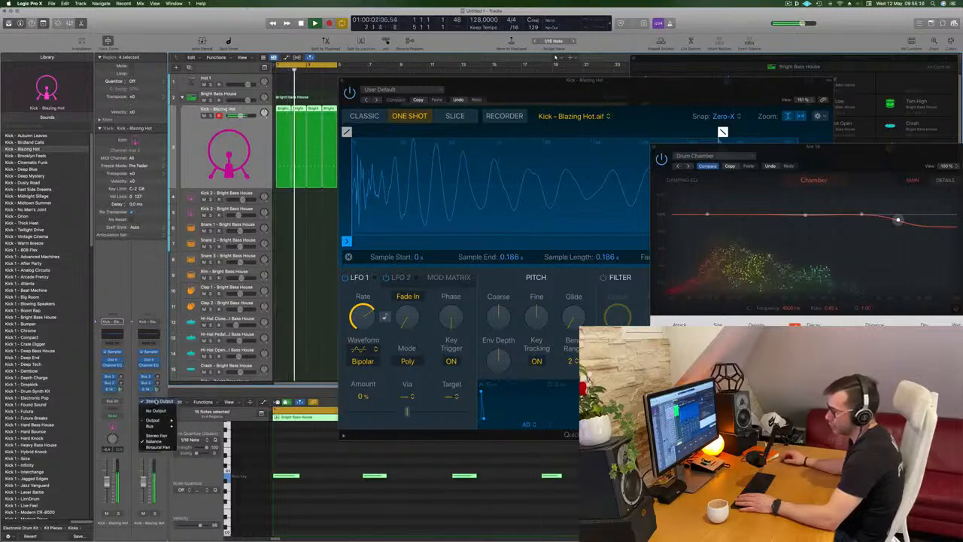
click(146, 296)
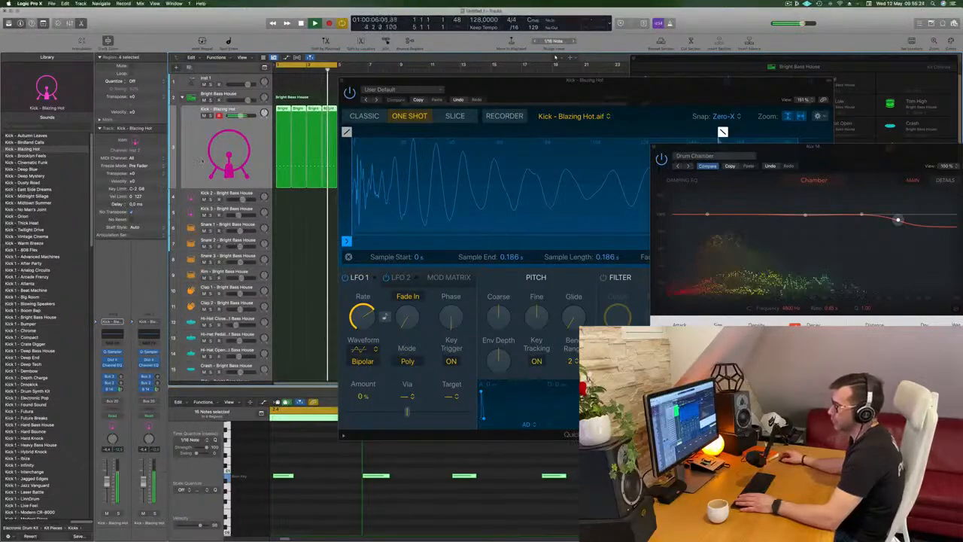
- Create a track for the ChromaVerb aux channel and place it above the Bright Bass House kit in the track list
click(110, 388)
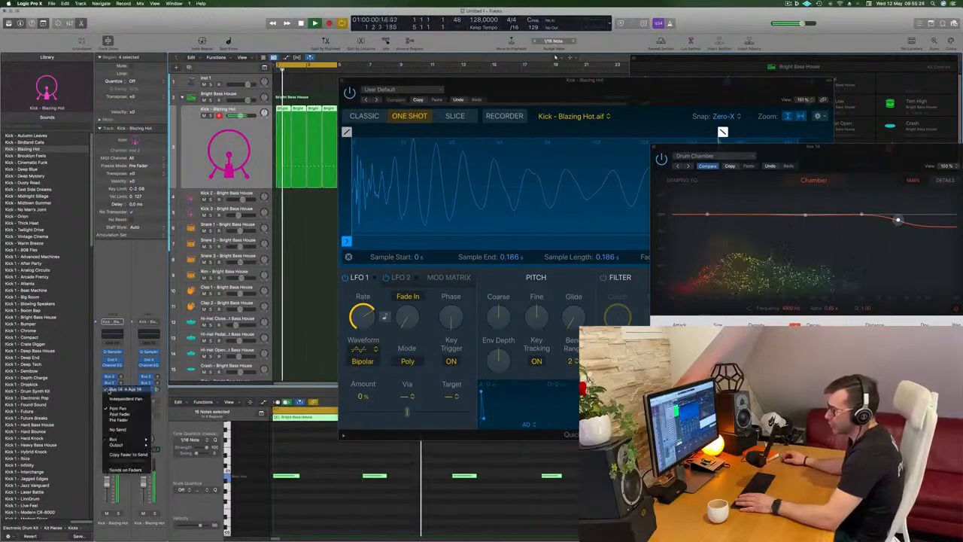
click(139, 536)
right_click(149, 522)
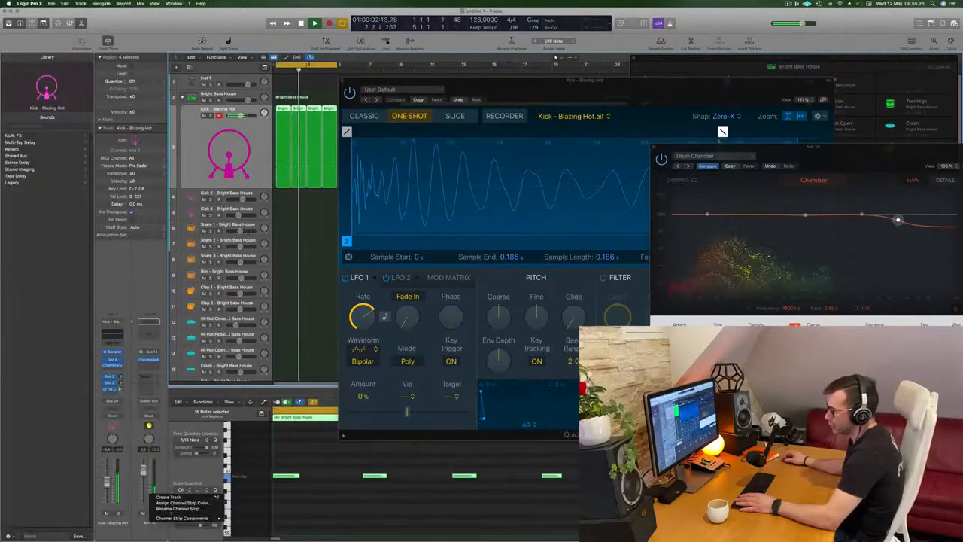
click(170, 498)
drag(237, 140, 198, 113)
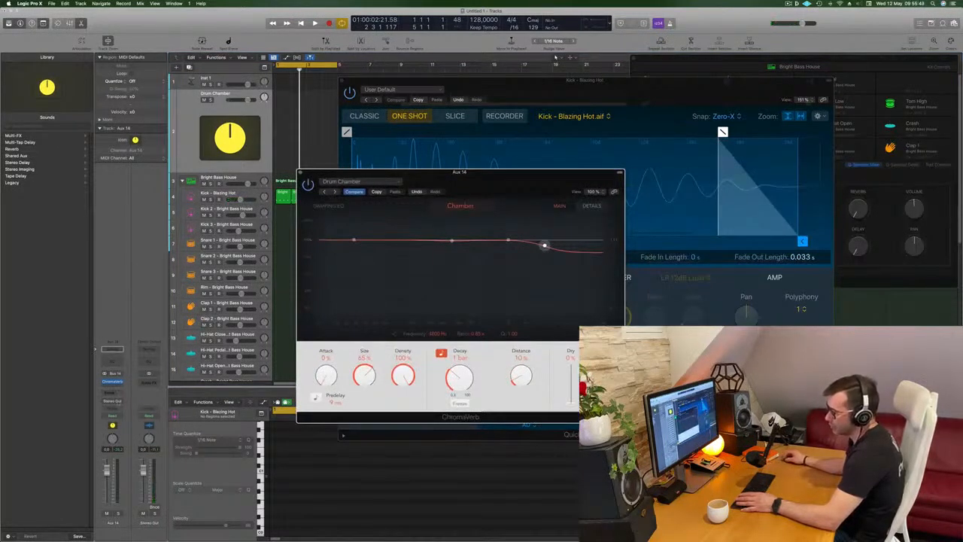
- Route the Drum Chamber aux track's output to Bus 20 and play the loop
click(113, 400)
mouse_move(113, 427)
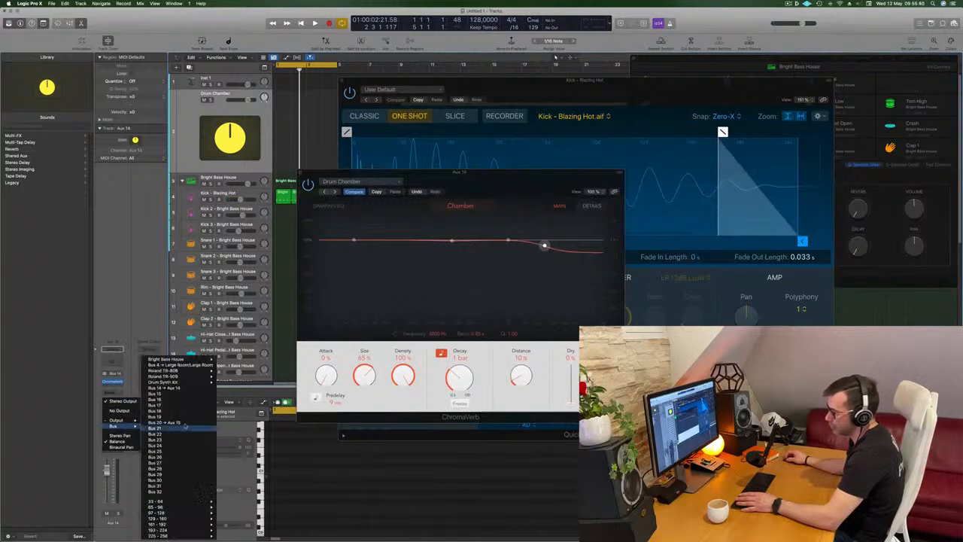
click(186, 424)
key(space)
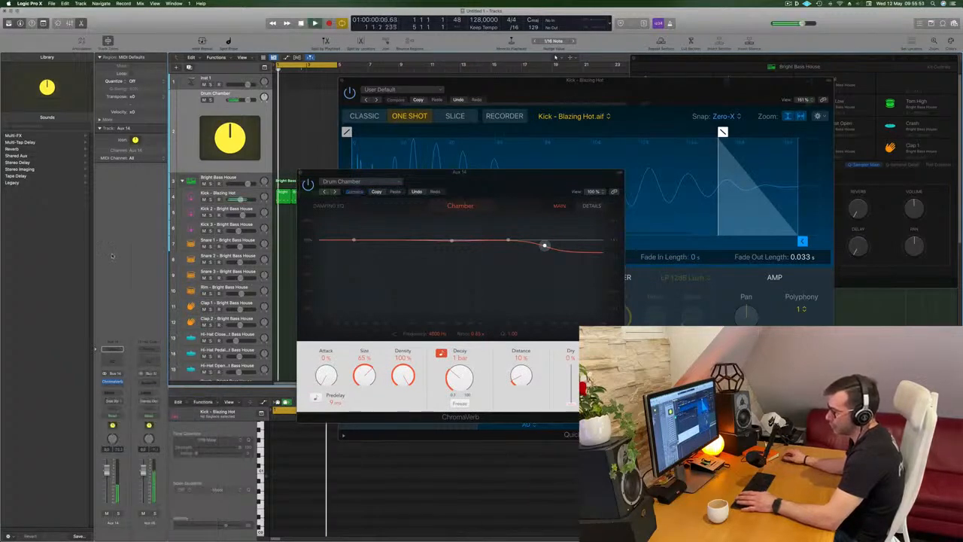
- Show the mixer, close the Kick - Blazing Hot sampler window, and move the ChromaVerb window clear of the channel strips
drag(392, 172, 520, 106)
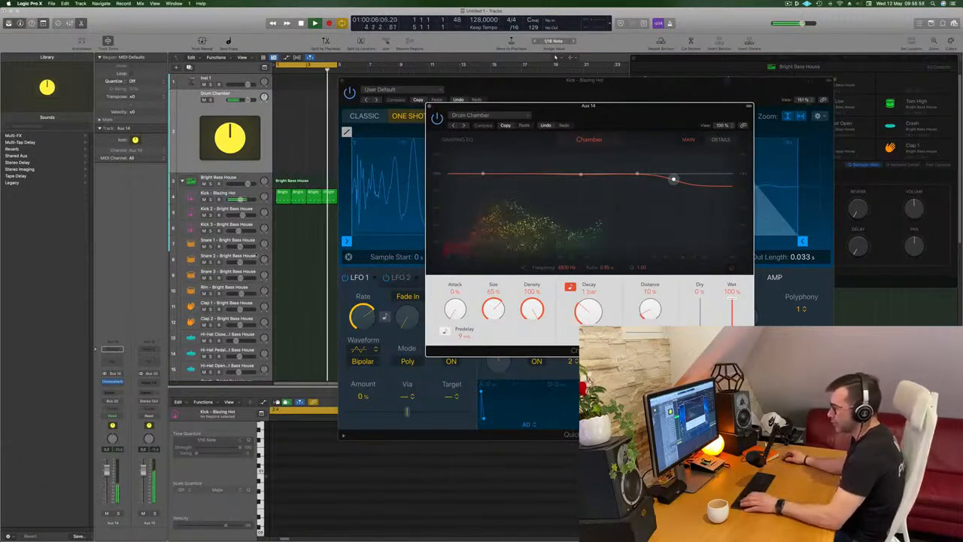
key(x)
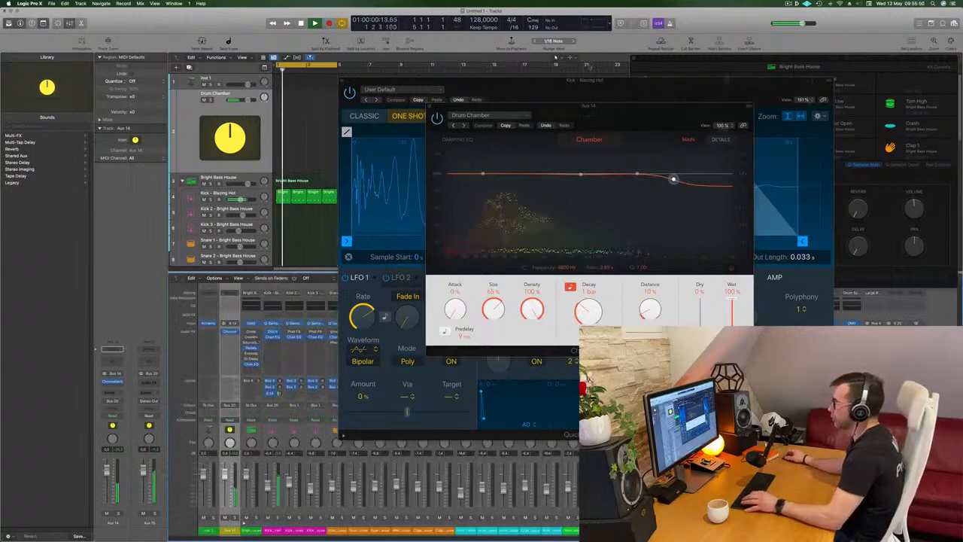
drag(556, 81, 253, 338)
drag(599, 106, 543, 89)
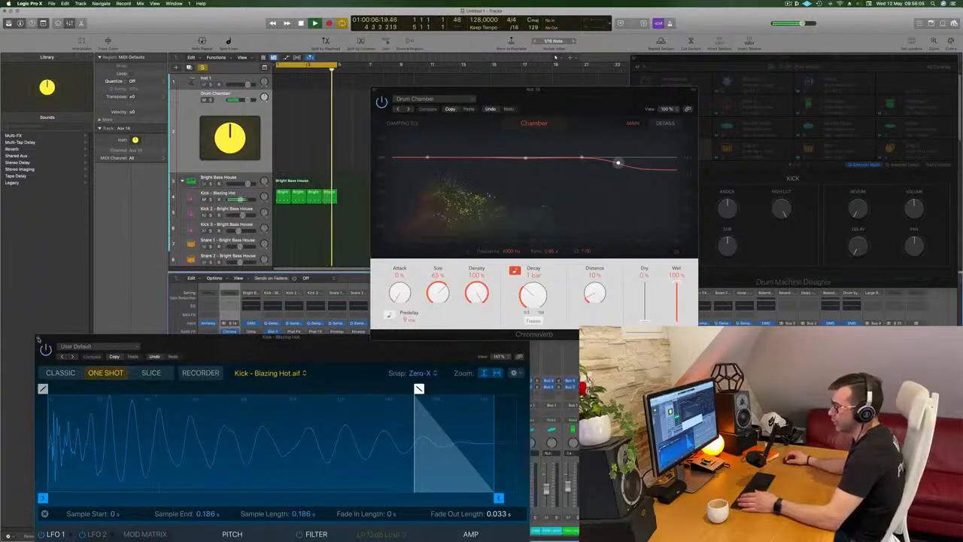
click(40, 340)
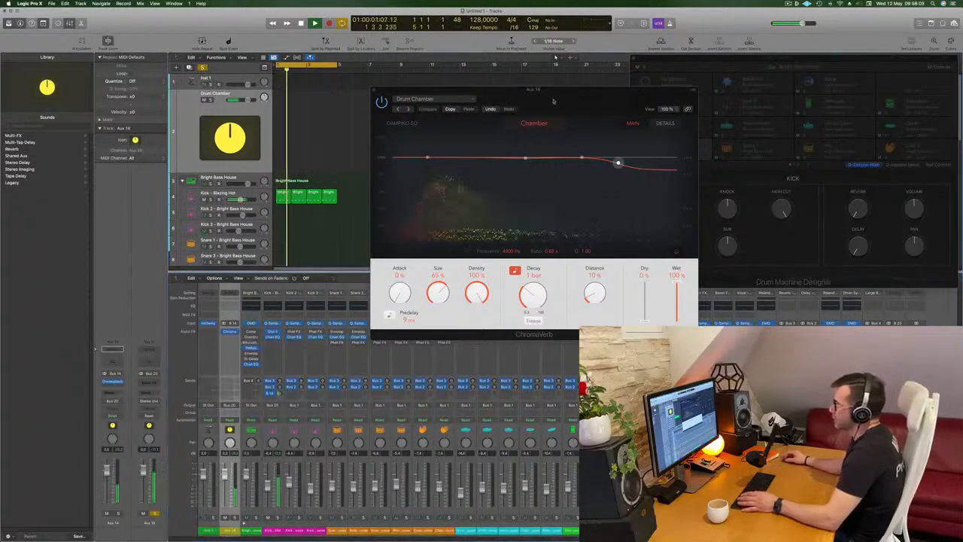
drag(554, 85, 499, 78)
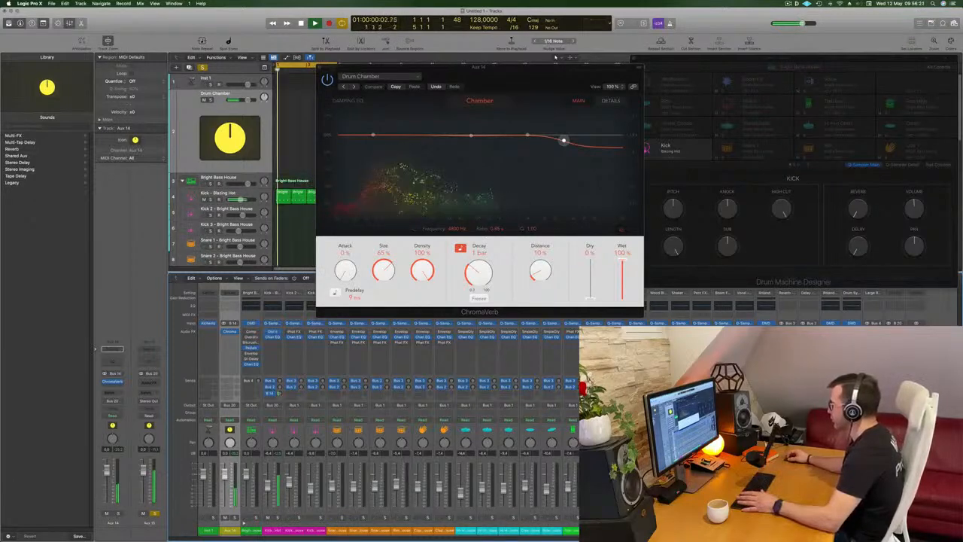
- Set up a Vintage VCA Compressor on the Bus 20 aux and load the VCA Slow preset
drag(531, 93, 573, 104)
key(space)
click(538, 143)
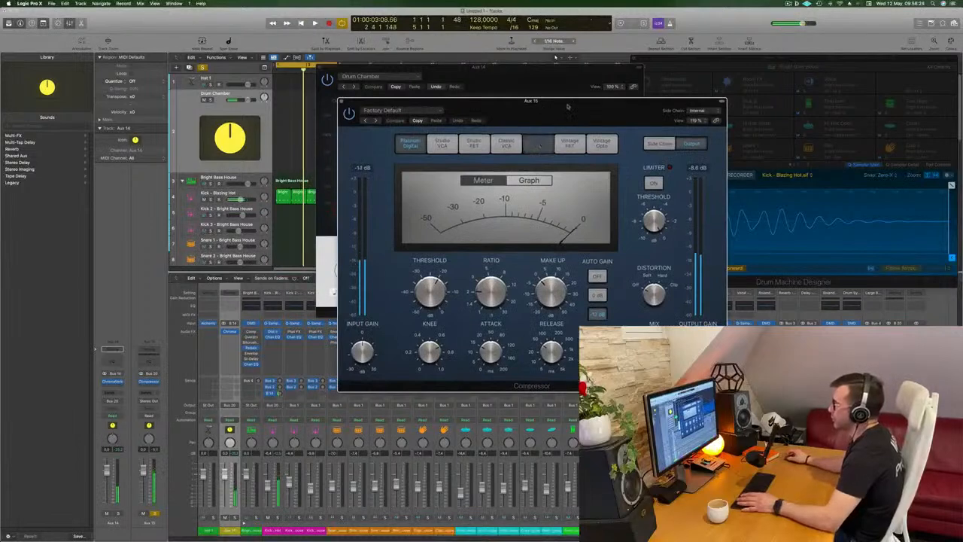
key(space)
click(411, 111)
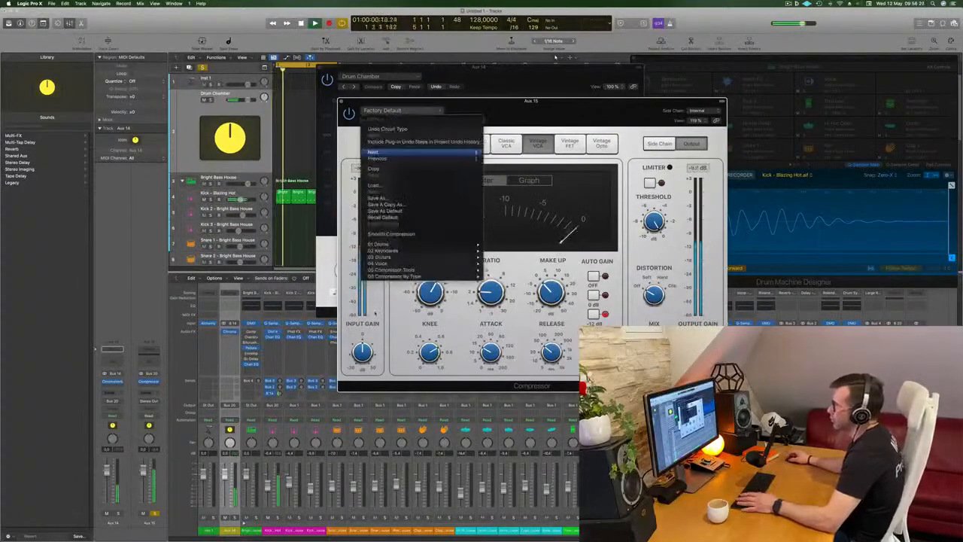
mouse_move(399, 277)
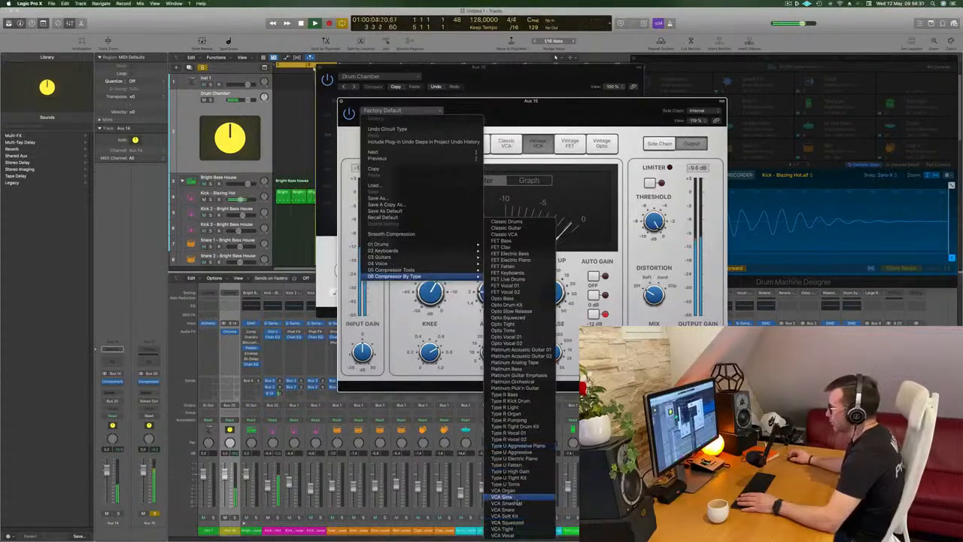
click(519, 497)
drag(544, 109, 635, 119)
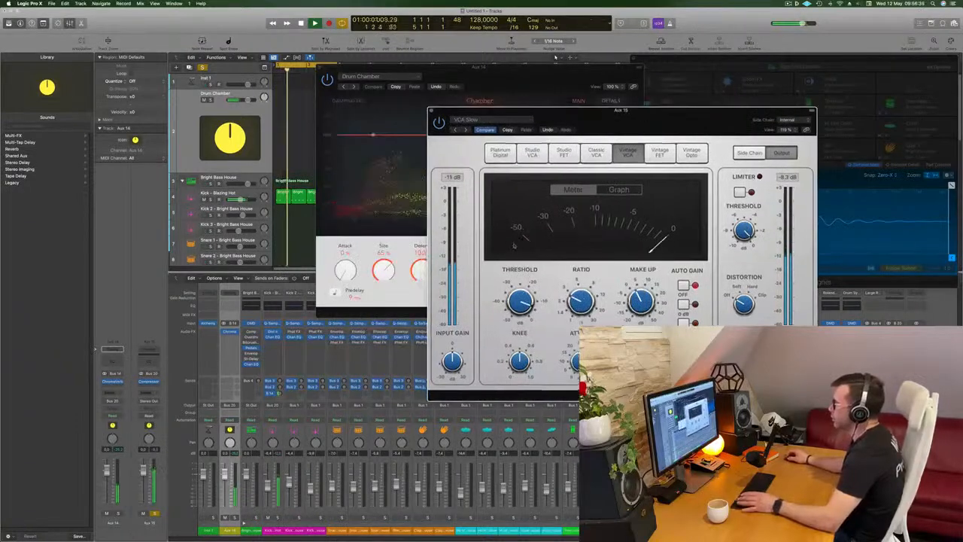
- Set the Compressor's threshold to about -26 dB and place its window beside the ChromaVerb window
key(space)
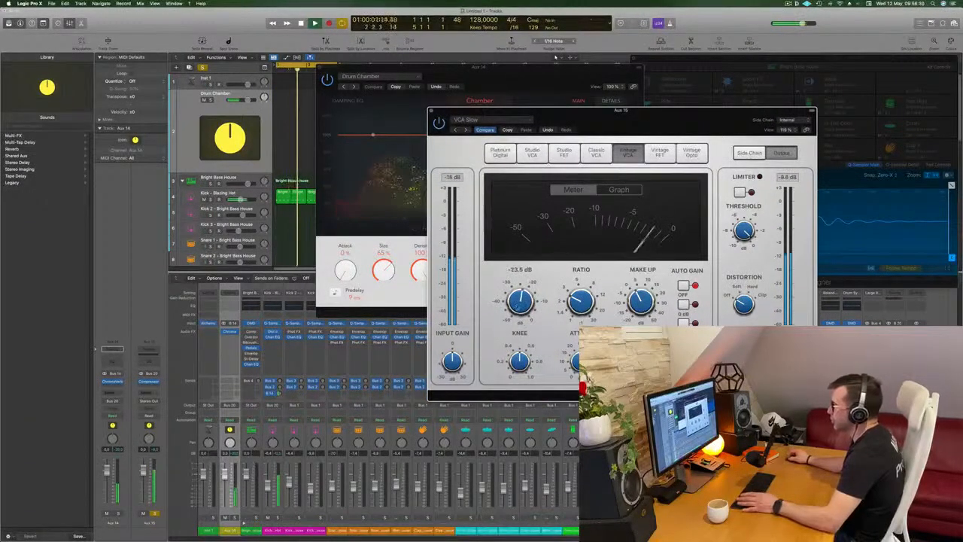
drag(520, 305, 520, 307)
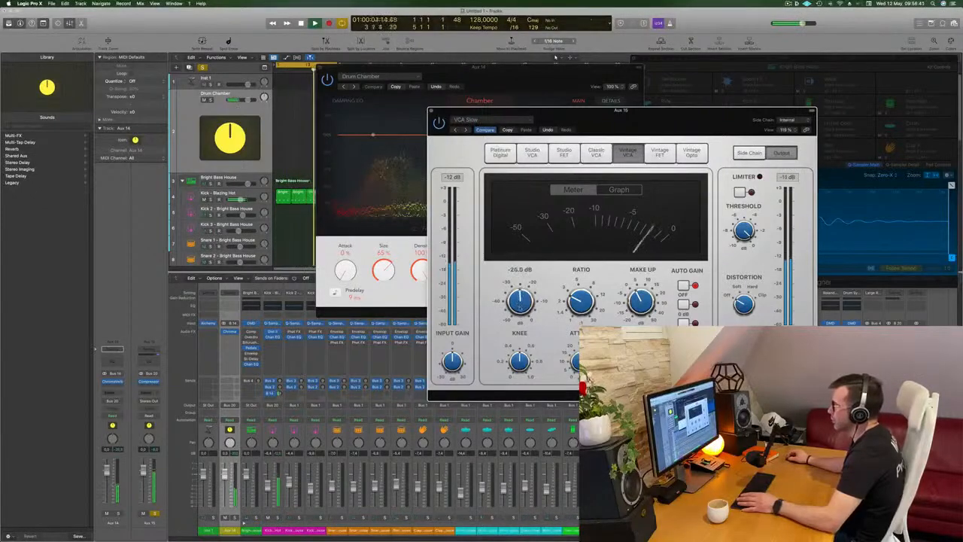
drag(602, 113, 484, 143)
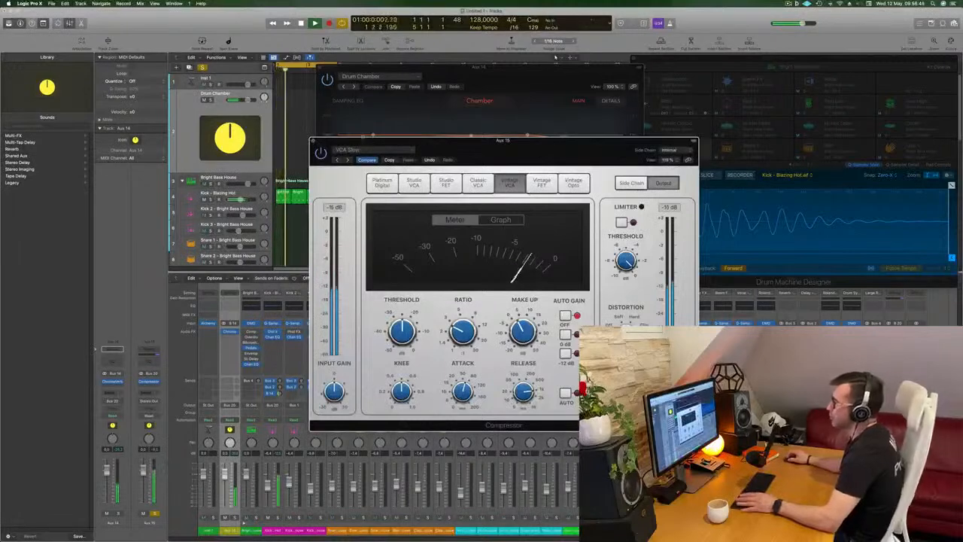
drag(484, 143, 689, 90)
drag(471, 70, 333, 91)
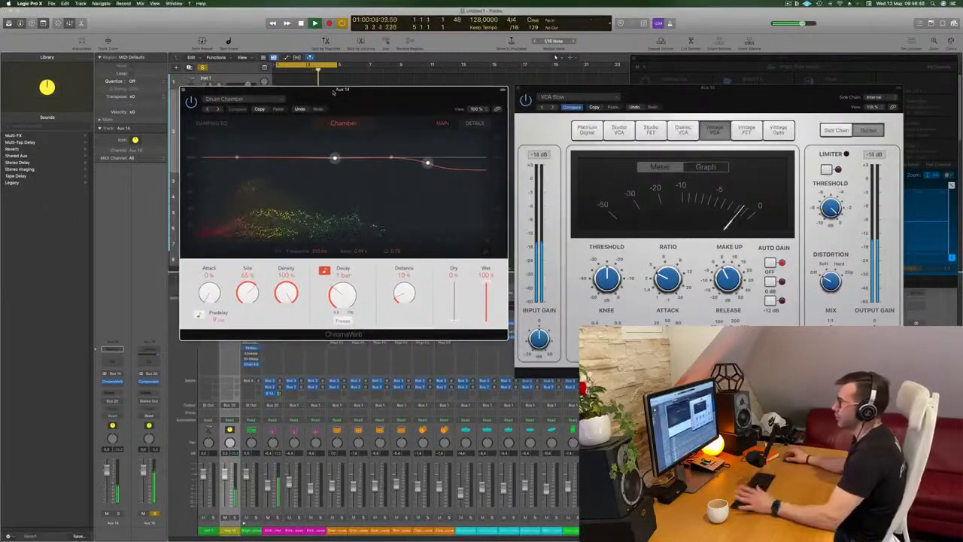
- Compare the playing kick with the Compressor and ChromaVerb bypassed and active
click(527, 101)
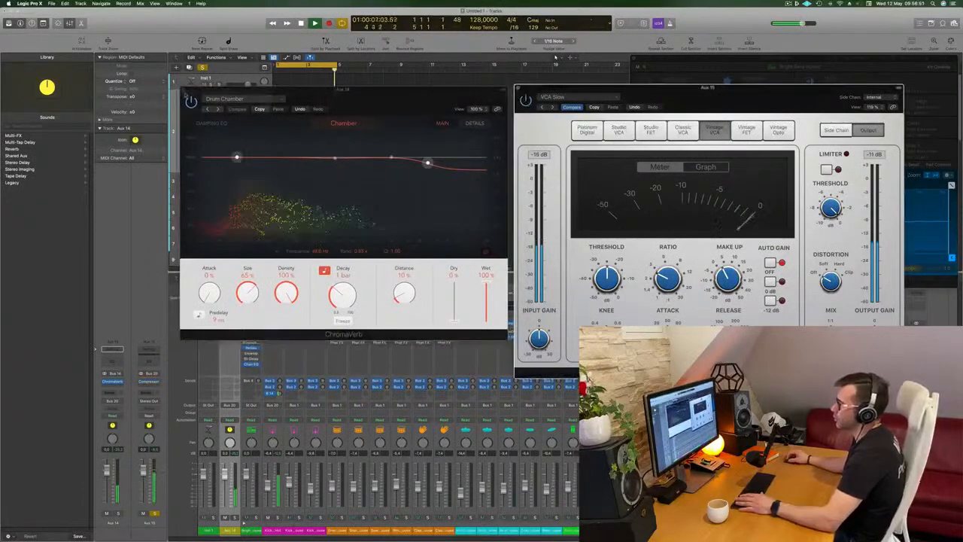
click(192, 103)
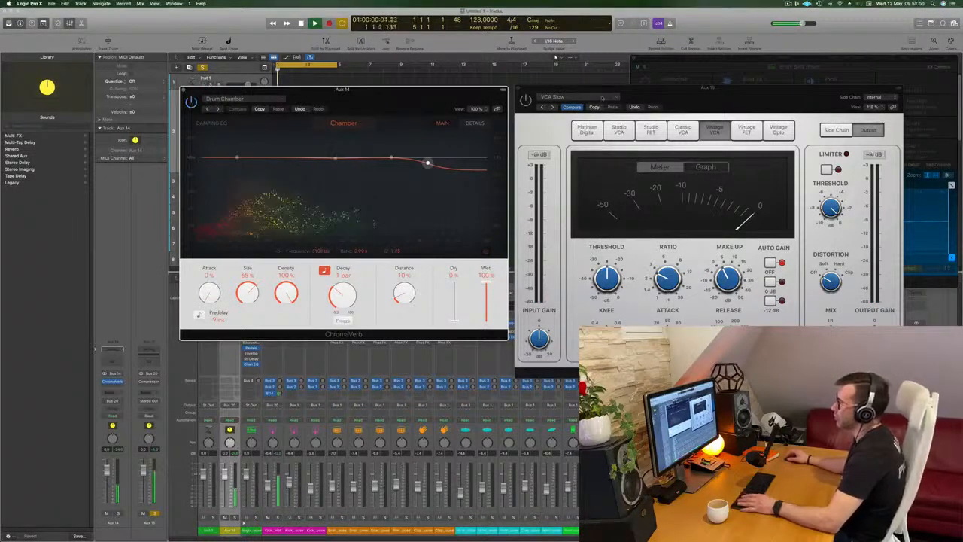
click(530, 102)
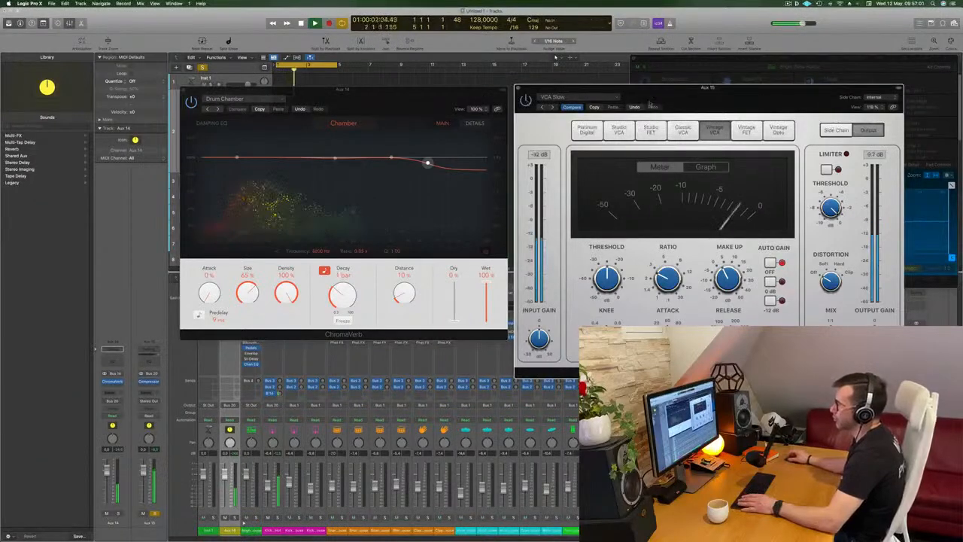
- Check the Compressor's threshold setting and close the Compressor and ChromaVerb windows
drag(614, 85, 585, 96)
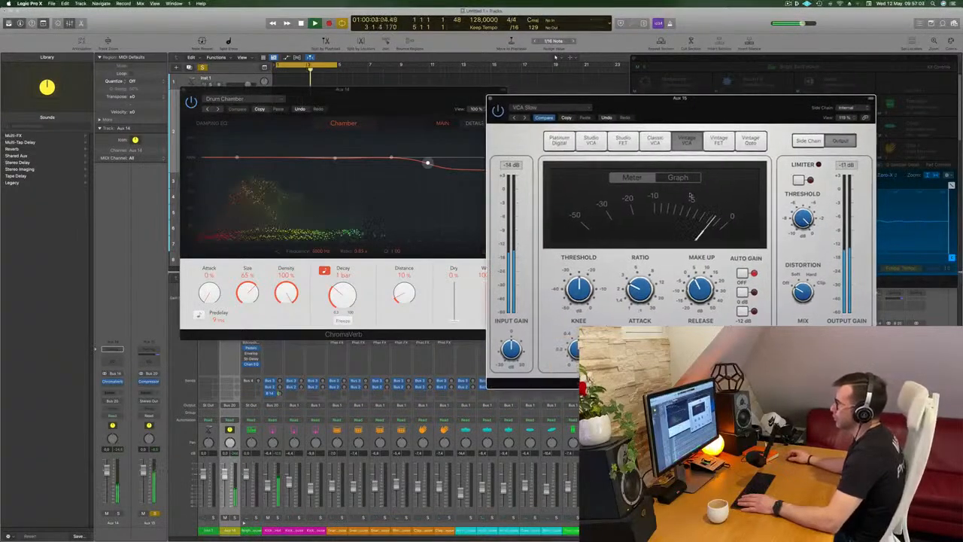
mouse_move(586, 289)
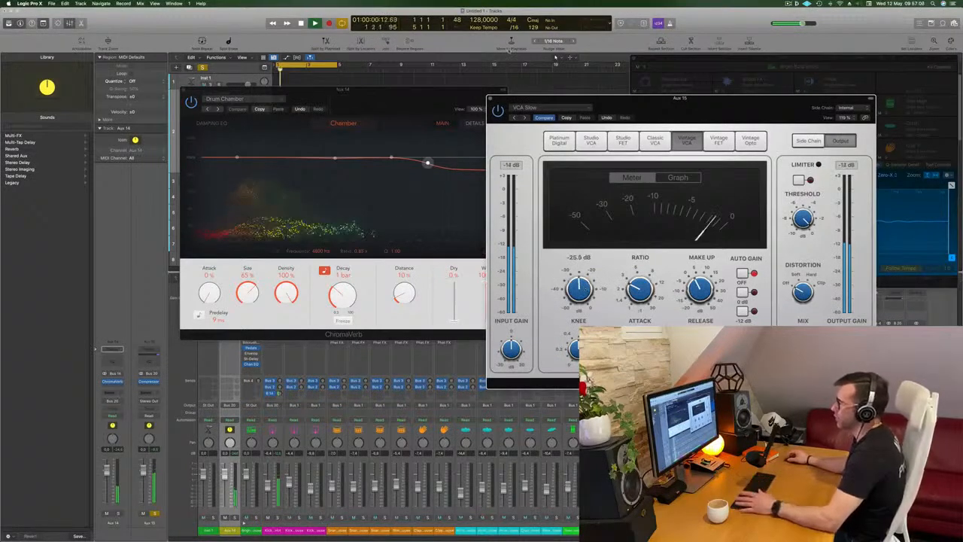
key(super+w)
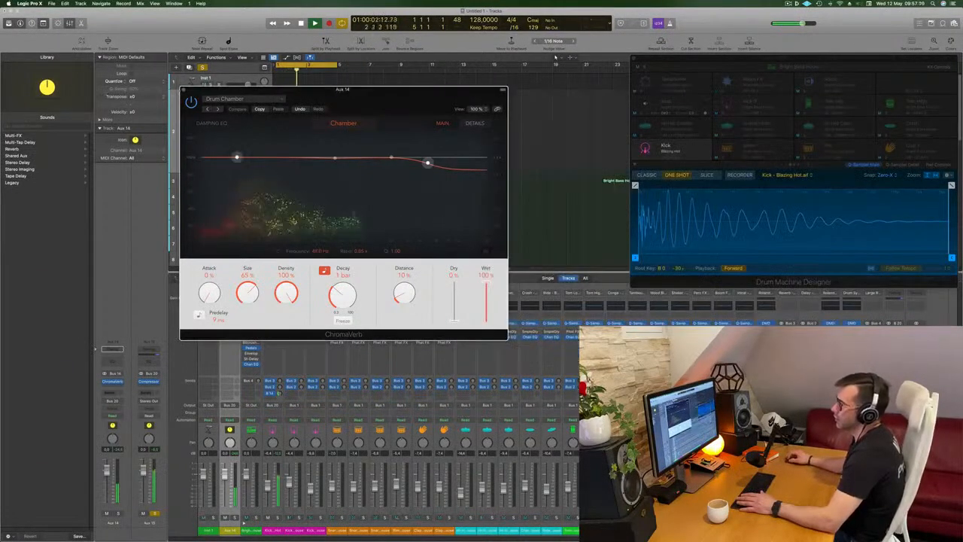
key(super+w)
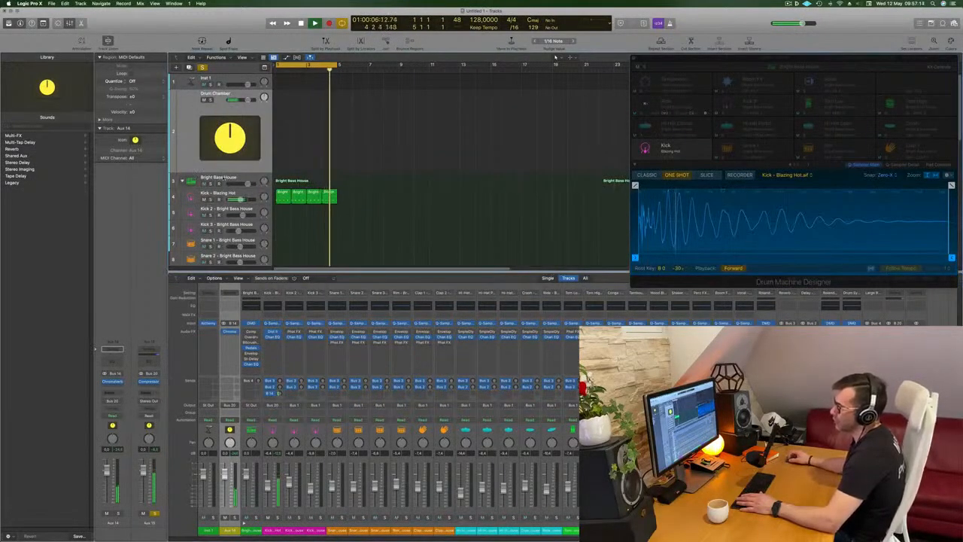
- Stop playback, duplicate the Bright Bass House kit track, and collapse the original kit's track stack
click(227, 177)
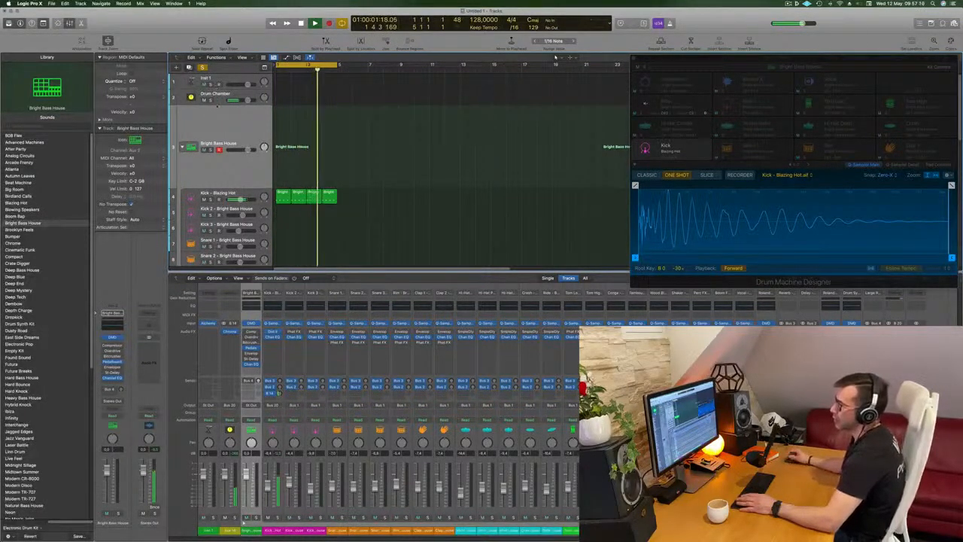
key(space)
scroll(216, 107, up, 10)
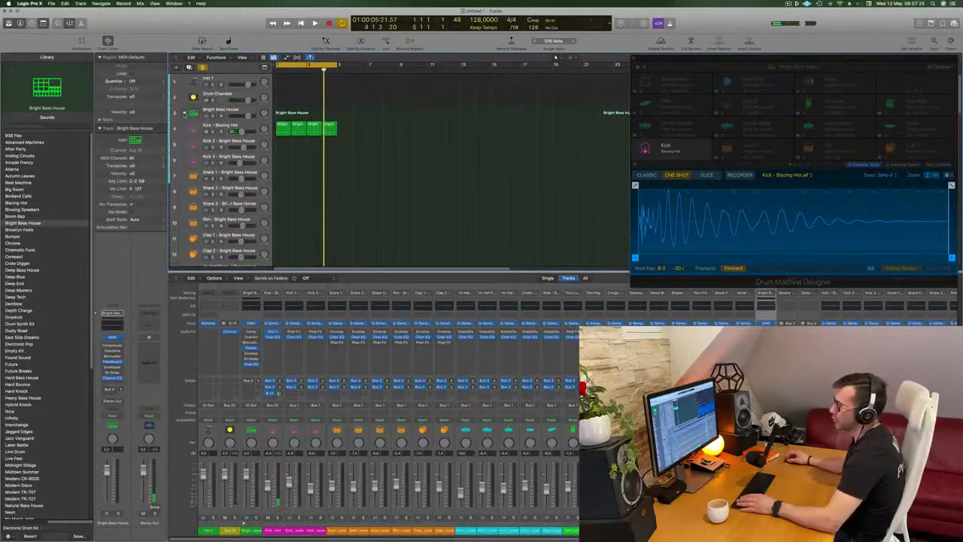
click(185, 113)
- Try to move the original kit's four kick regions onto the duplicated Bright Bass House main track
drag(363, 111, 290, 116)
mouse_move(286, 223)
mouse_down()
mouse_move(347, 167)
mouse_move(272, 112)
mouse_move(284, 215)
mouse_move(275, 217)
mouse_up()
click(375, 104)
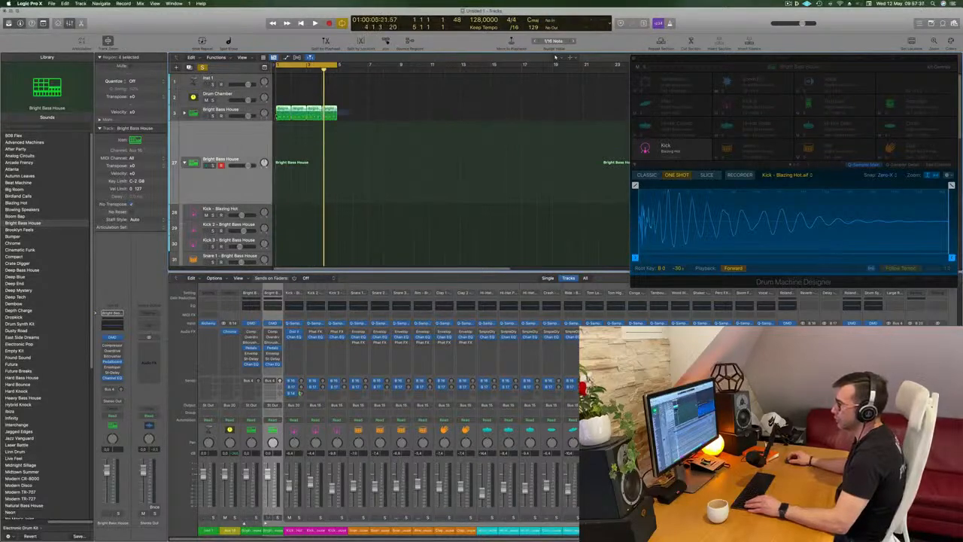
drag(289, 110, 402, 112)
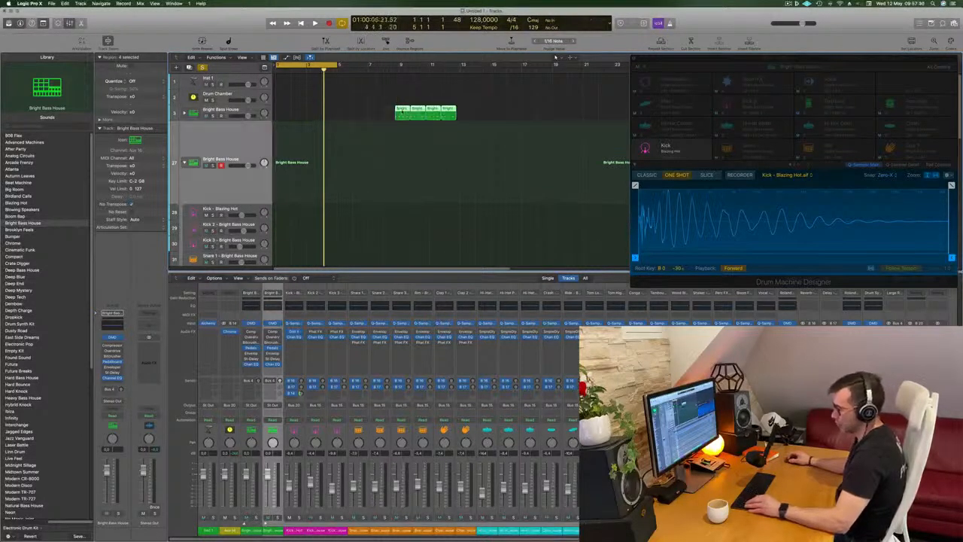
key(super+z)
drag(287, 110, 279, 218)
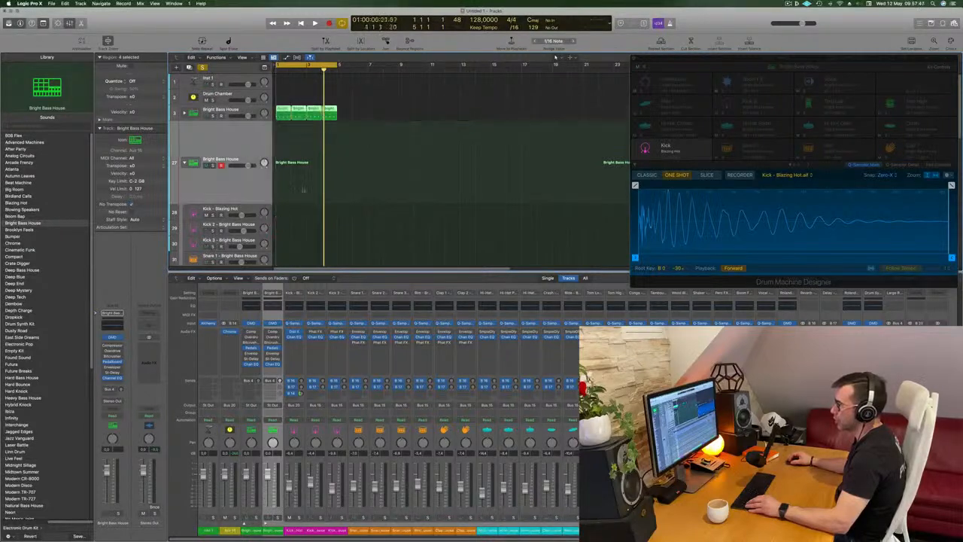
scroll(385, 159, down, 10)
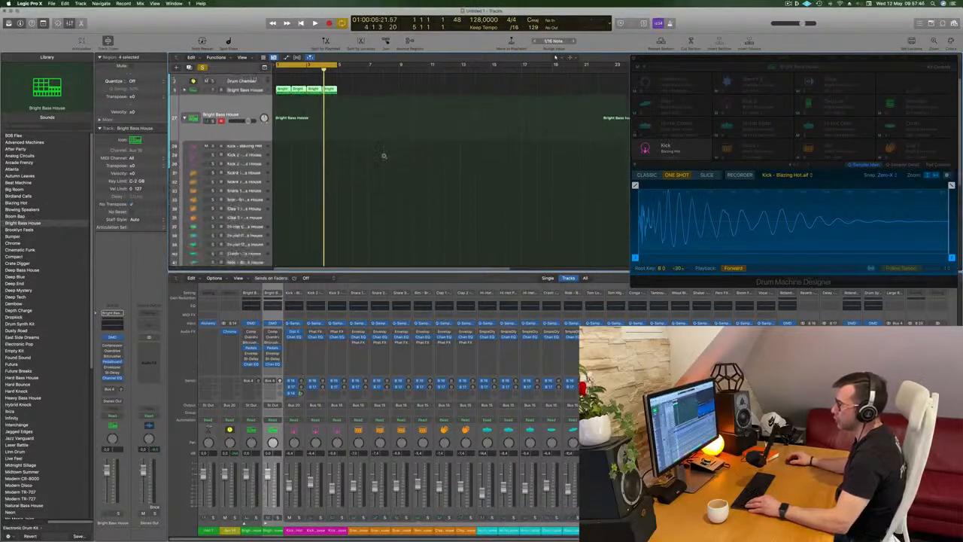
click(380, 93)
drag(282, 94, 286, 120)
click(381, 91)
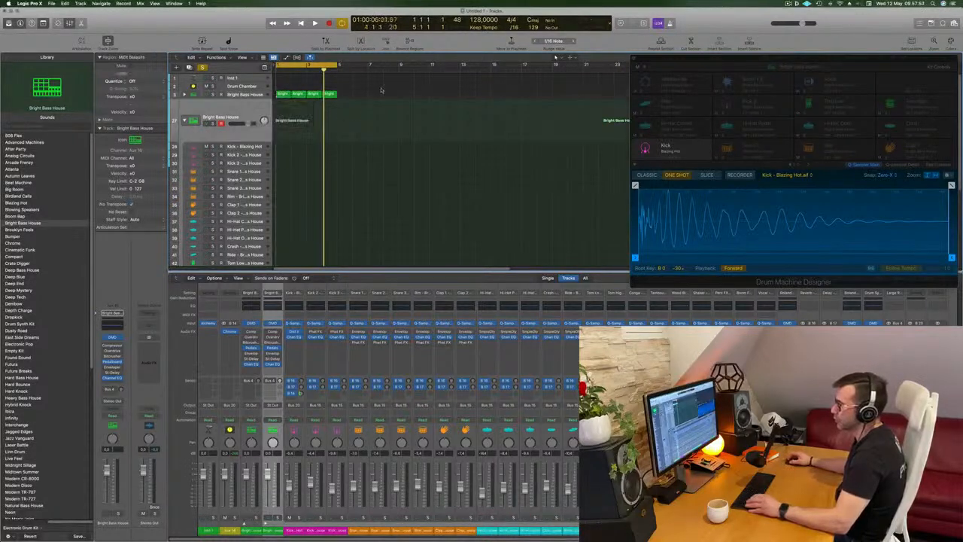
- Turn off the duplicated Kick - Blazing Hot track's solo and try to move the original kick regions onto that kit's individual kick tracks
click(235, 145)
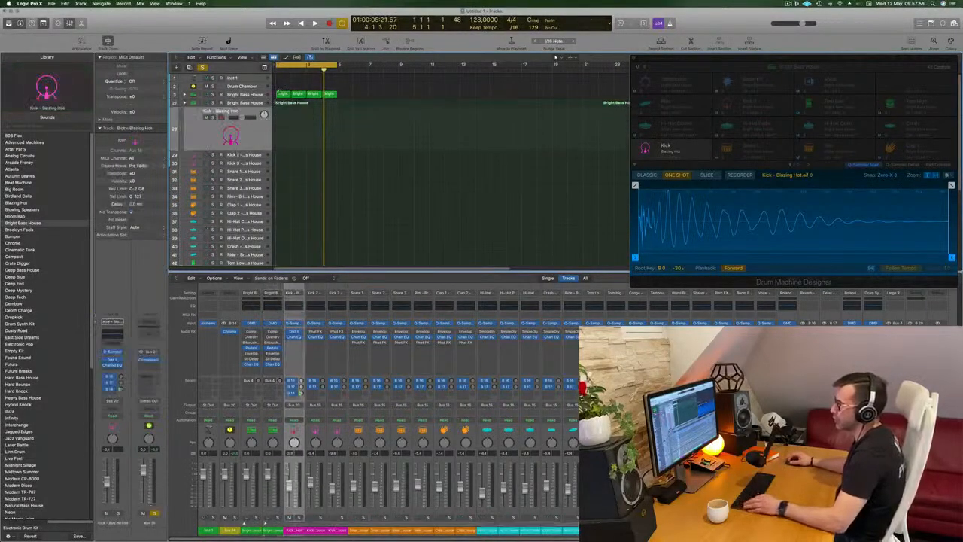
drag(283, 94, 277, 144)
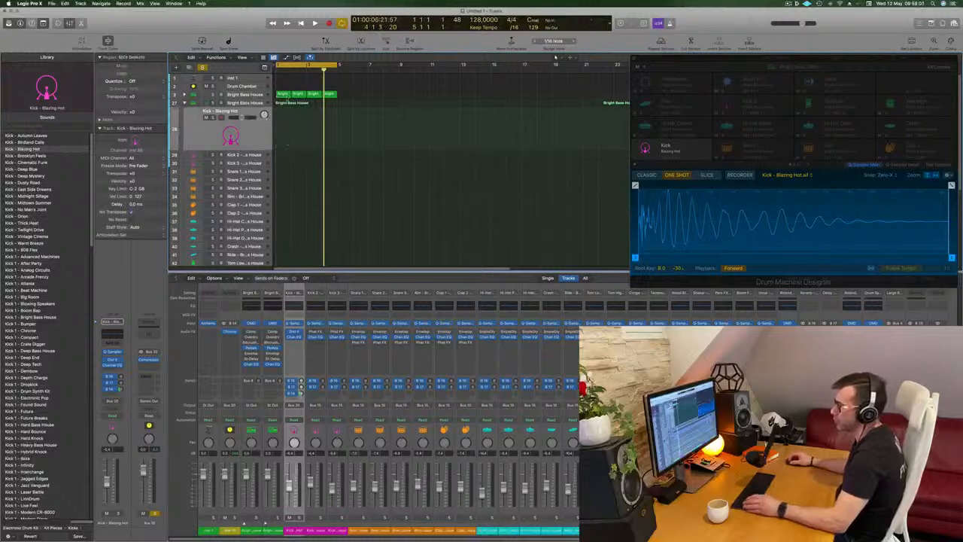
key(s)
drag(366, 90, 279, 155)
click(288, 189)
- Play back the existing kick pattern briefly and select the original Bright Bass House kit track
click(250, 155)
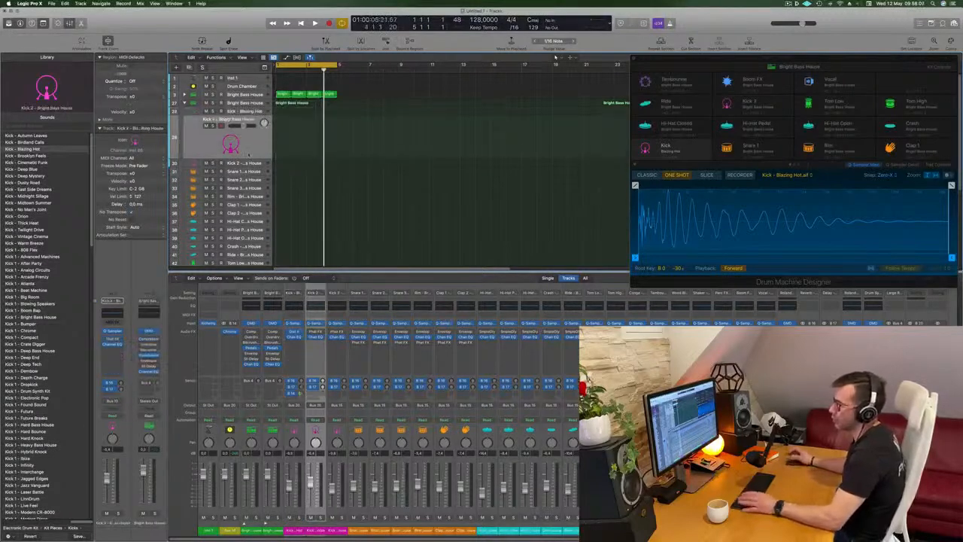
key(space)
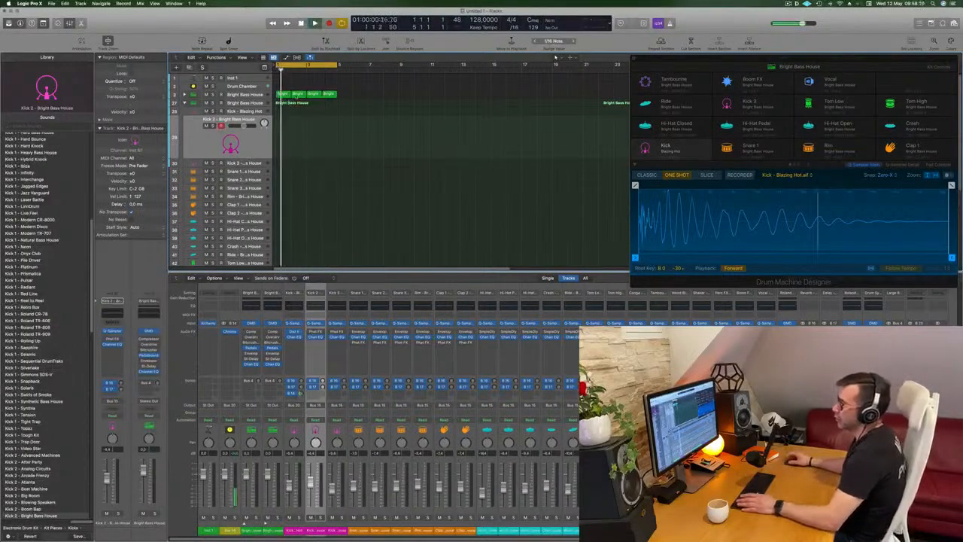
click(250, 94)
key(space)
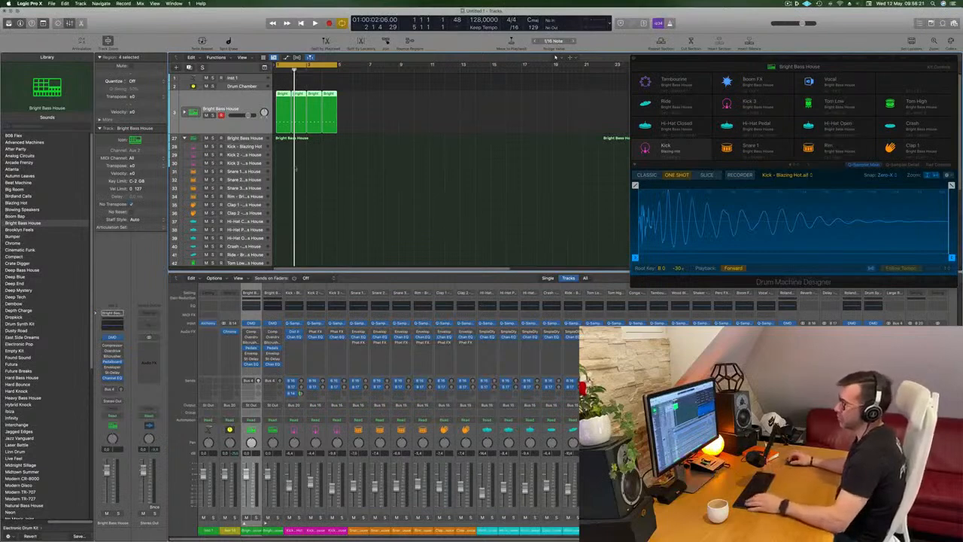
- Show Musical Typing for the duplicated kit's Kick - Blazing Hot track and audition the kick in different octaves
click(249, 147)
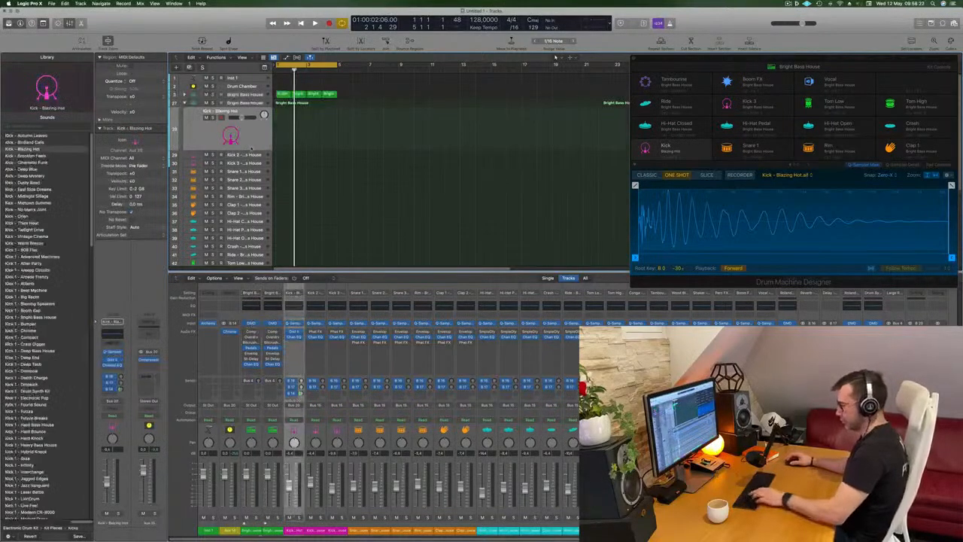
key(super+k)
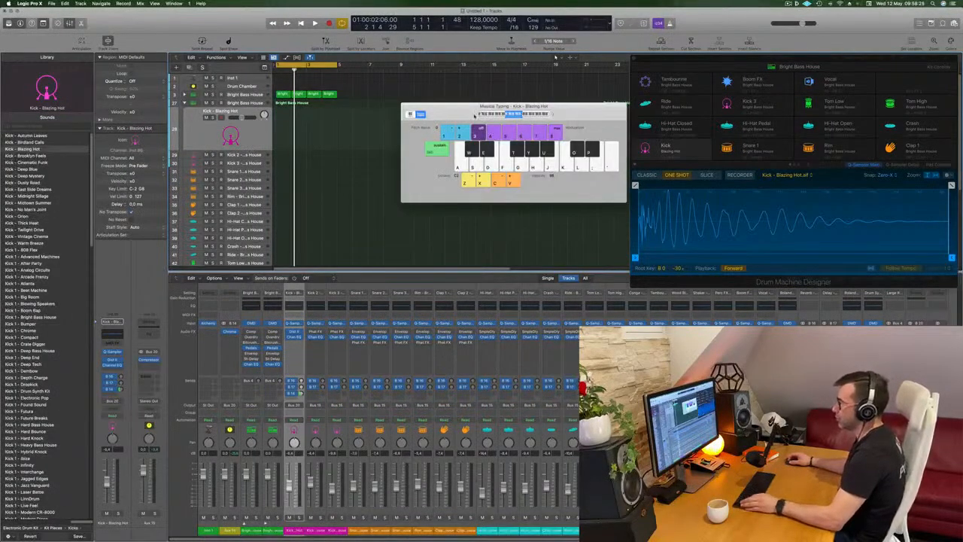
key(a)
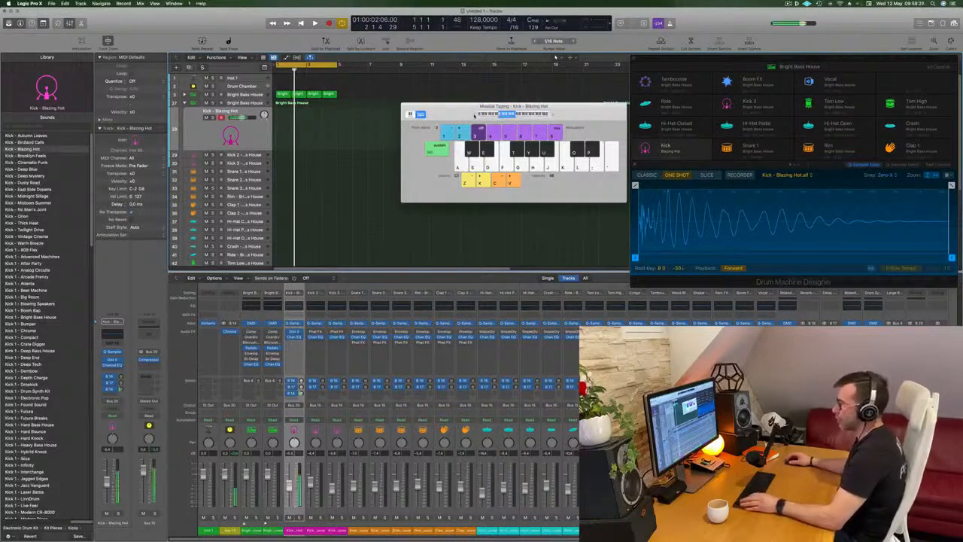
key(a)
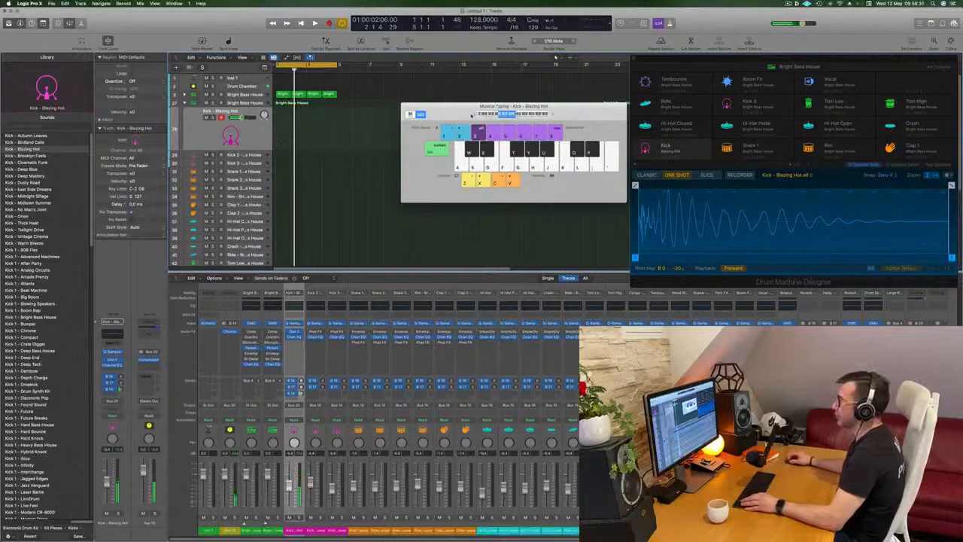
key(x)
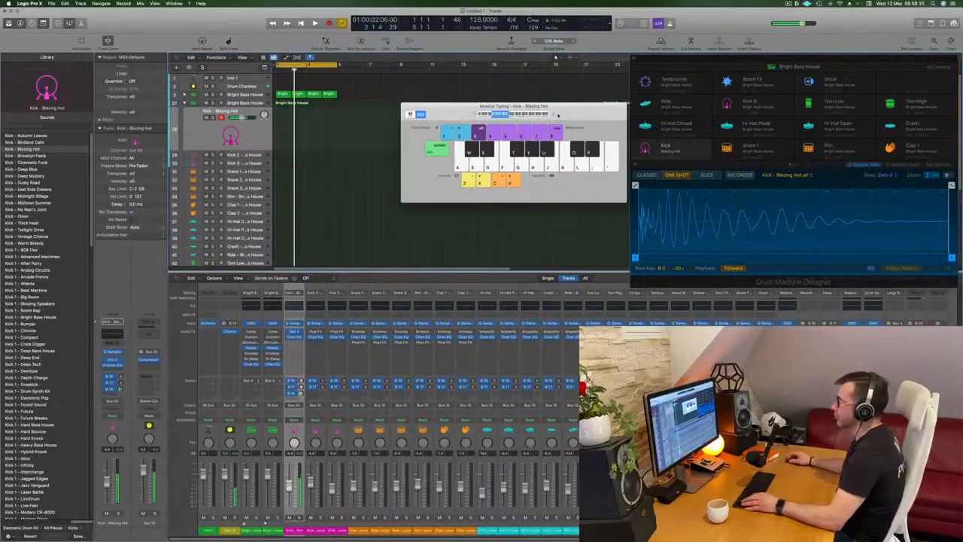
key(a)
key(a)
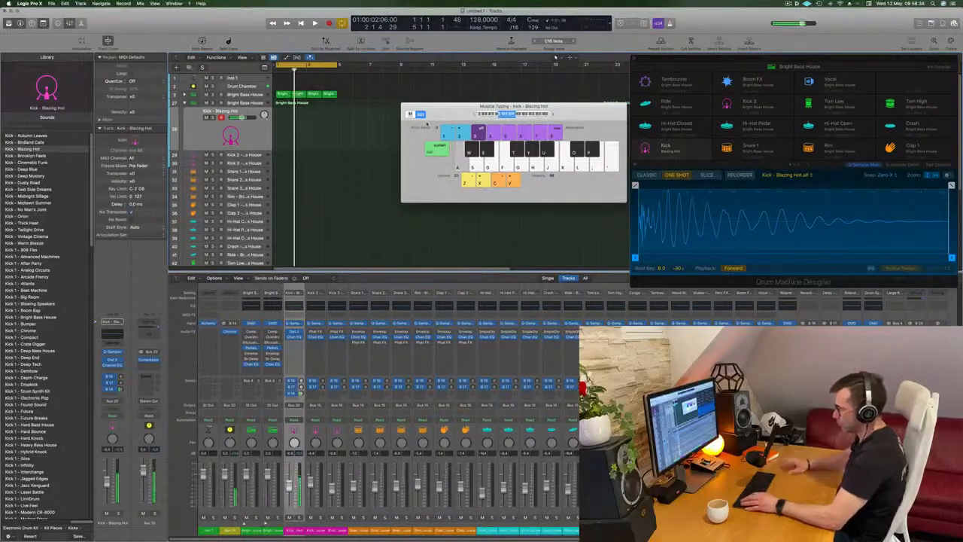
- Record a one-bar pattern of four kick hits on the duplicated kit's Kick - Blazing Hot track
key(space)
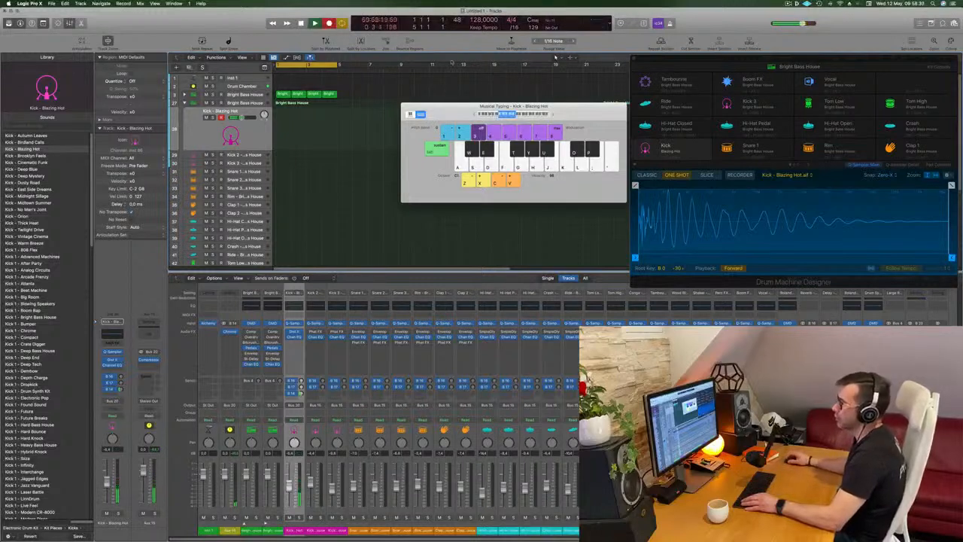
key(a)
key(a)
key(a)
key(a)
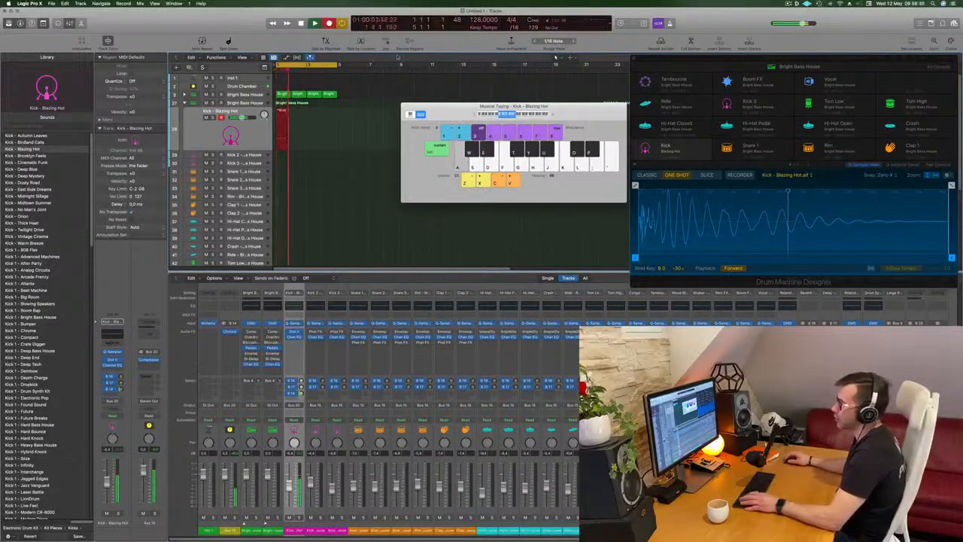
key(space)
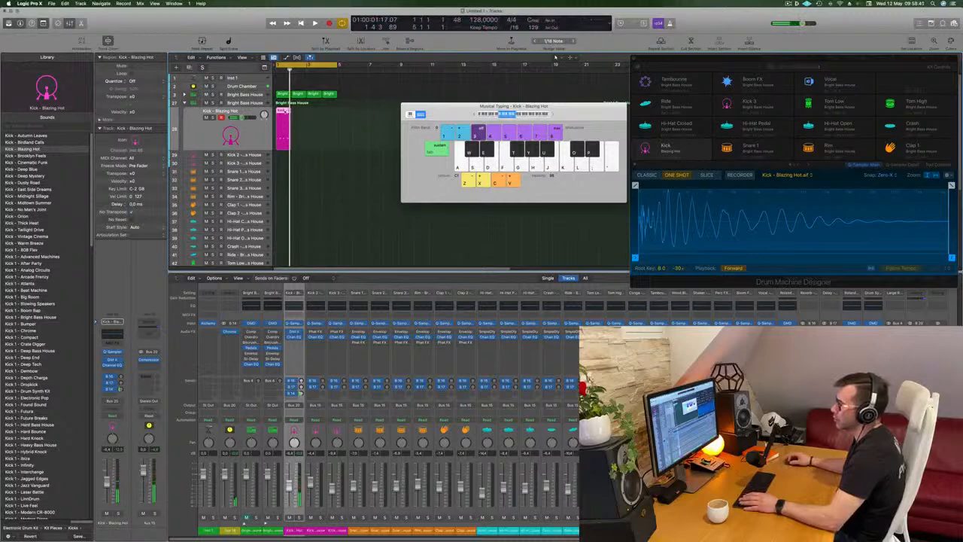
- Open the recorded kick region in the Piano Roll, select all its notes, and play it back
double_click(282, 111)
key(super+a)
click(333, 491)
key(space)
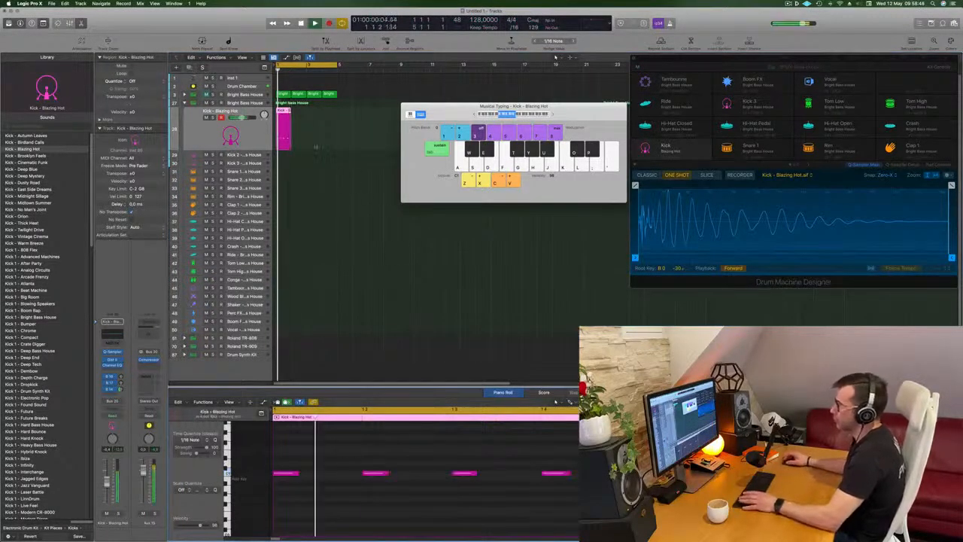
- Load the Kick 3 Sub - Blowing Speakers patch on the duplicated kit's kick track and audition it
click(206, 131)
scroll(45, 324, down, 15)
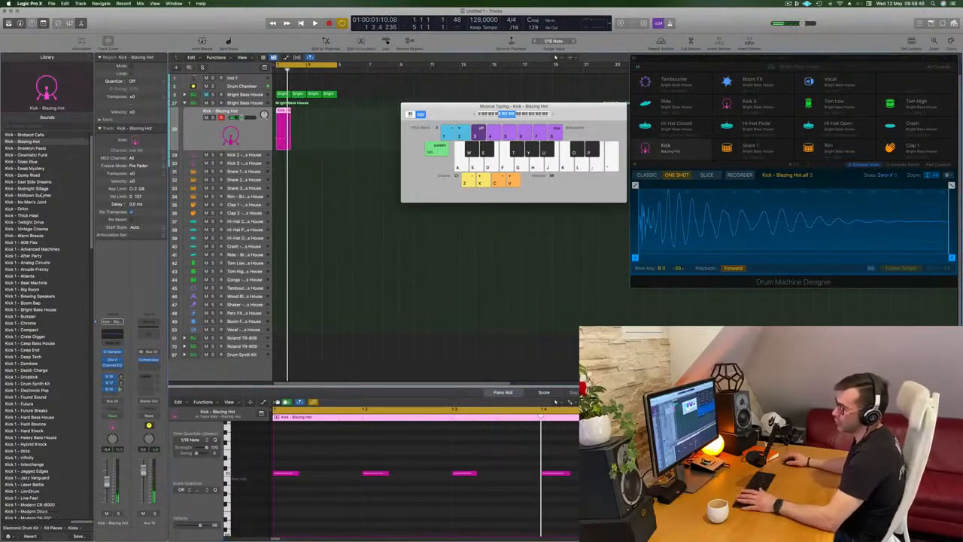
click(30, 401)
key(space)
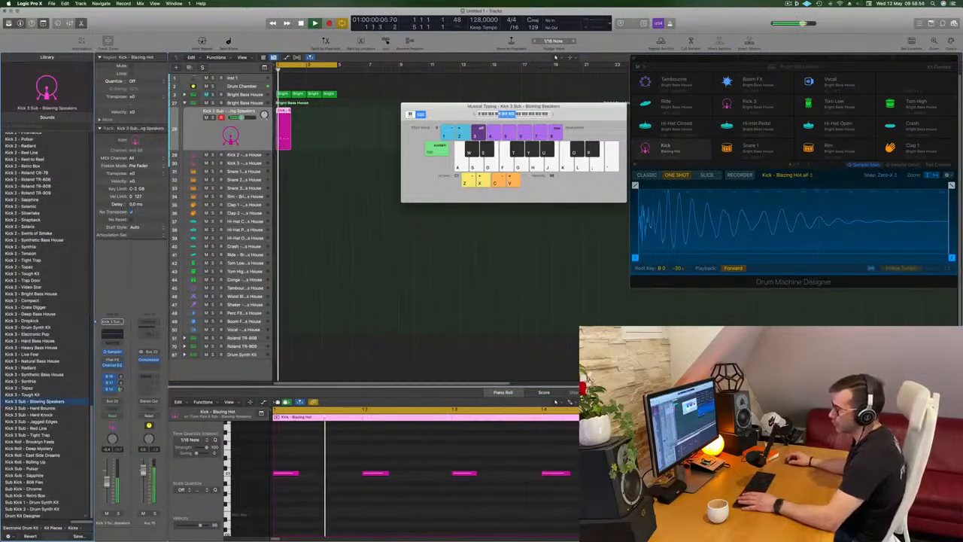
- Transpose all four recorded kick notes down one octave and listen to the result
key(space)
key(super+a)
key(alt+shift+Down)
key(alt+shift+Up)
key(alt+shift+Up)
key(alt+shift+Down)
key(alt+shift+Down)
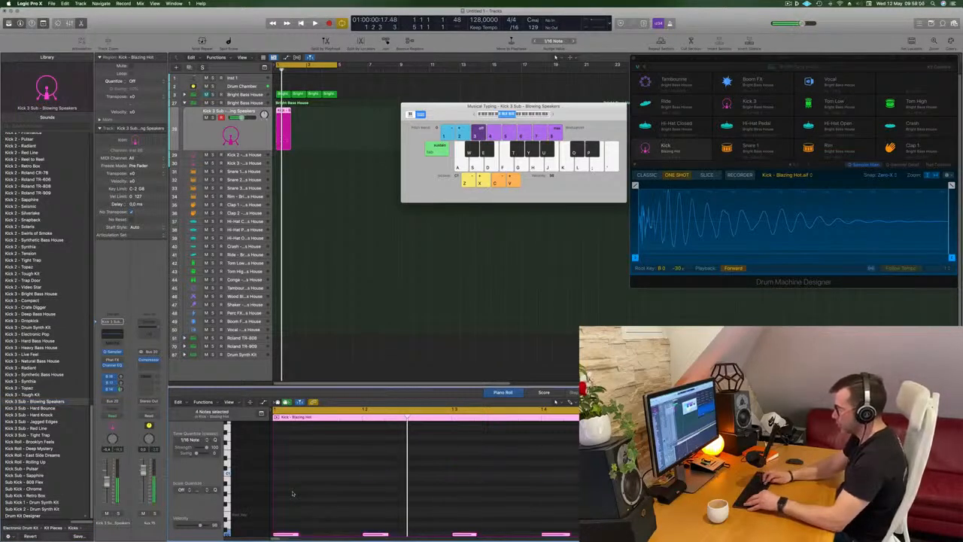
key(space)
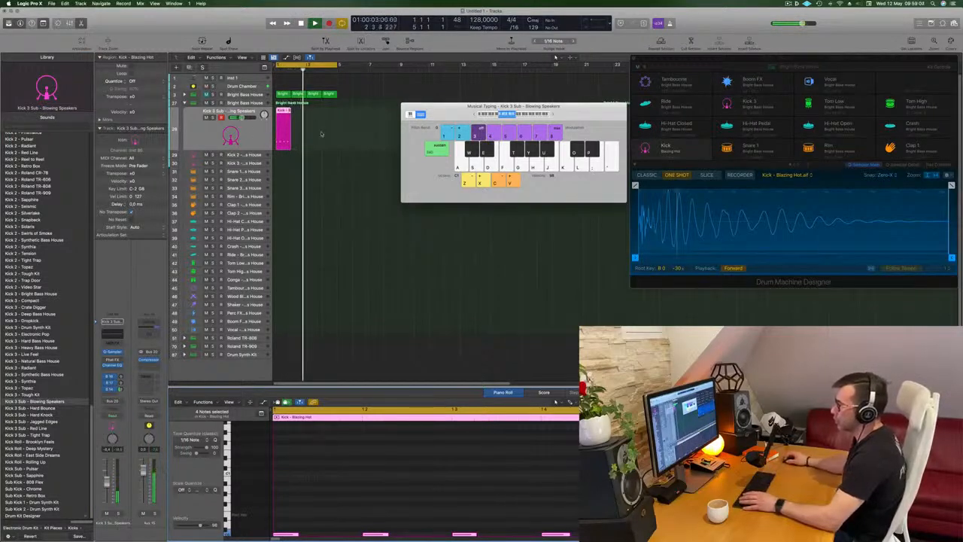
key(space)
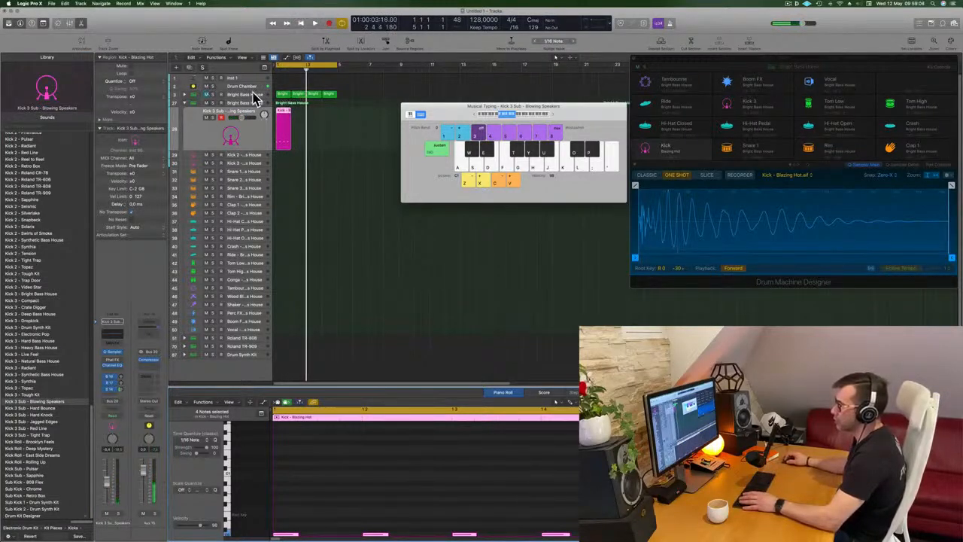
- Mute the duplicated Bright Bass House main track and play back while checking the Drum Chamber and Kick 3 Sub tracks
click(218, 94)
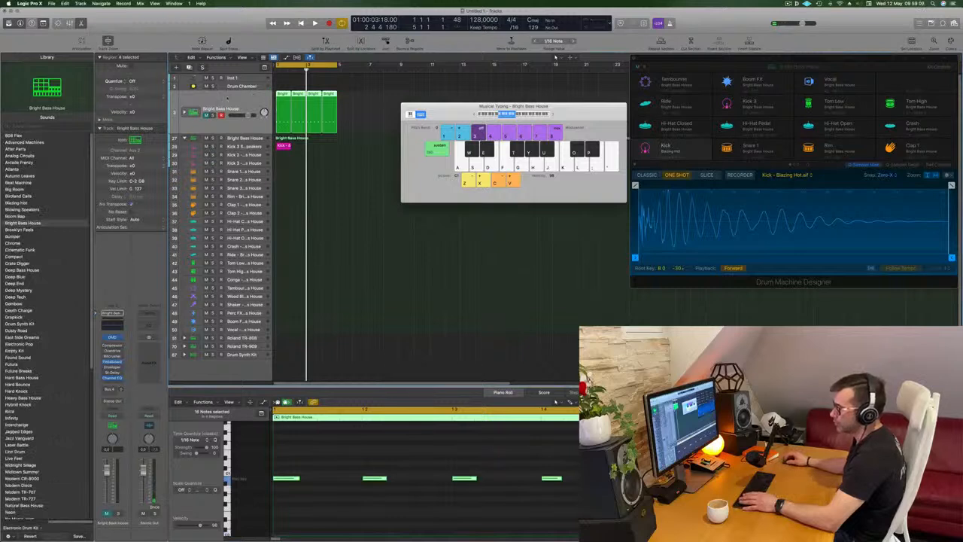
click(241, 138)
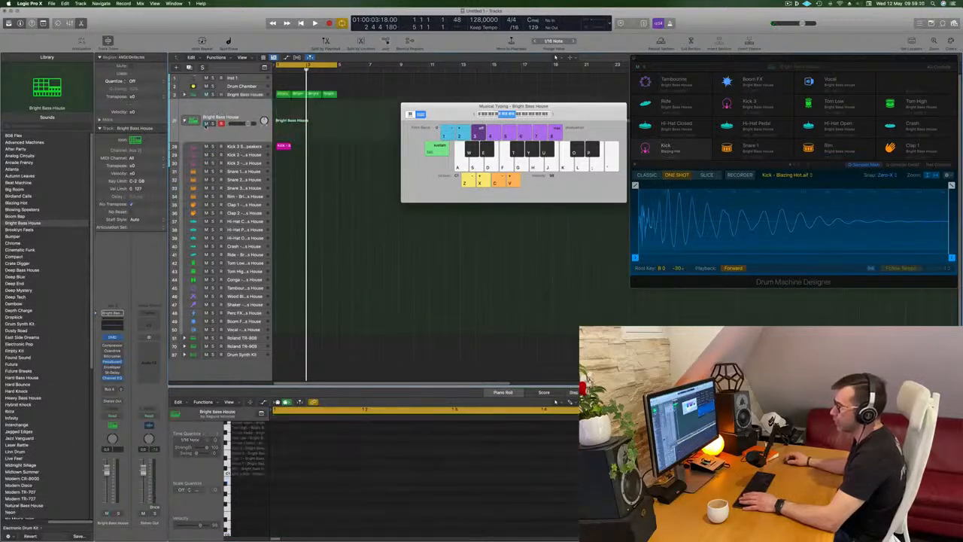
key(space)
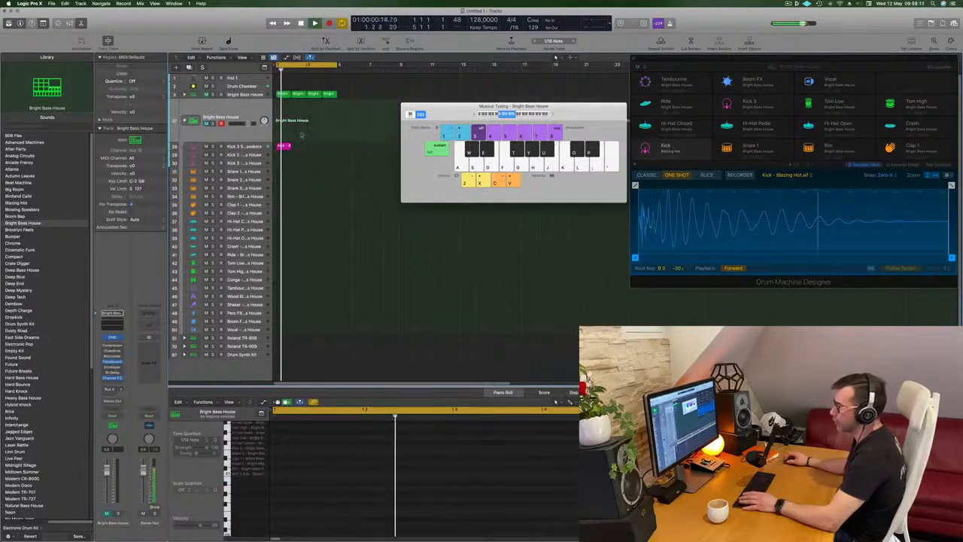
click(254, 86)
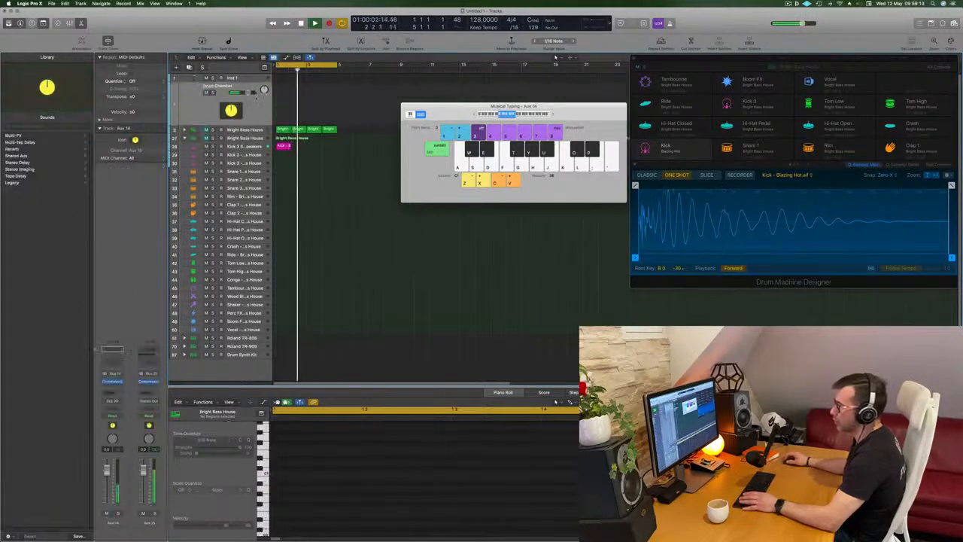
click(251, 146)
key(space)
- Place the Musical Typing window over the Drum Machine Designer window and audition the Kick 3 Sub region
drag(424, 107, 657, 106)
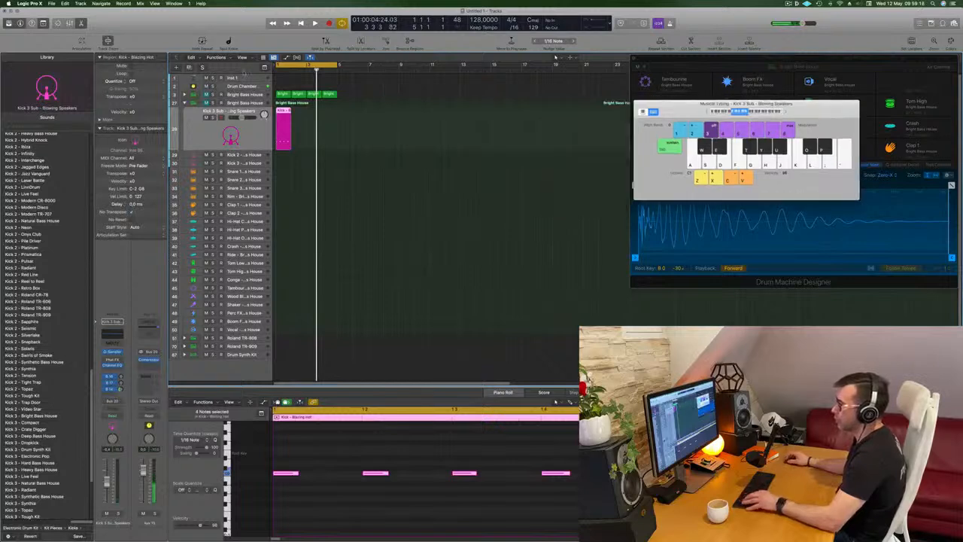
scroll(306, 123, down, 4)
key(space)
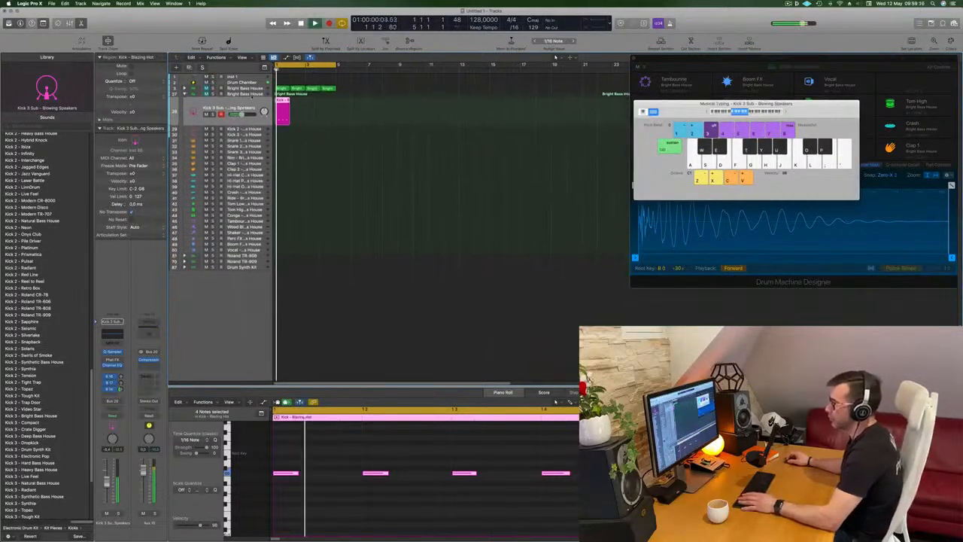
key(space)
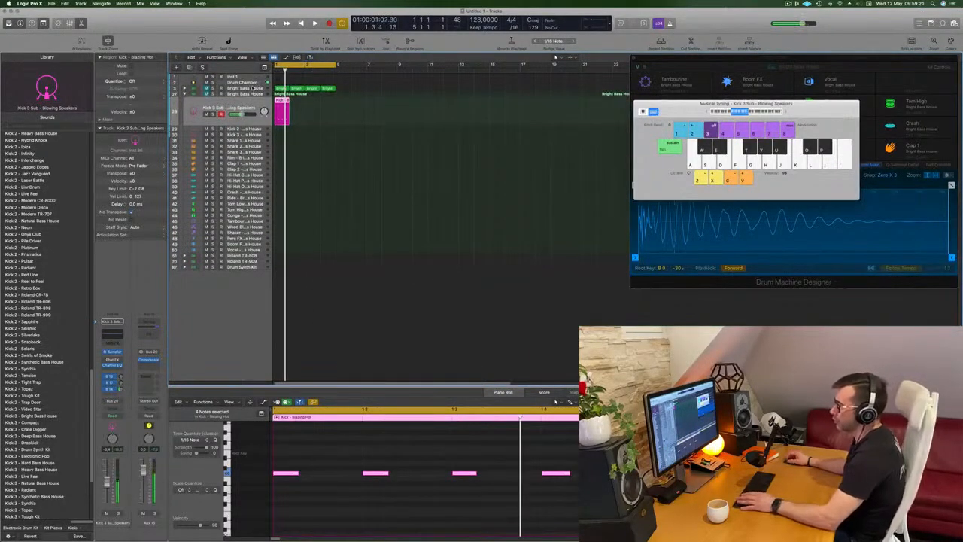
- Play the Kick 3 Sub - Blowing Speakers track soloed and select the duplicated Bright Bass House main track
click(218, 87)
click(203, 67)
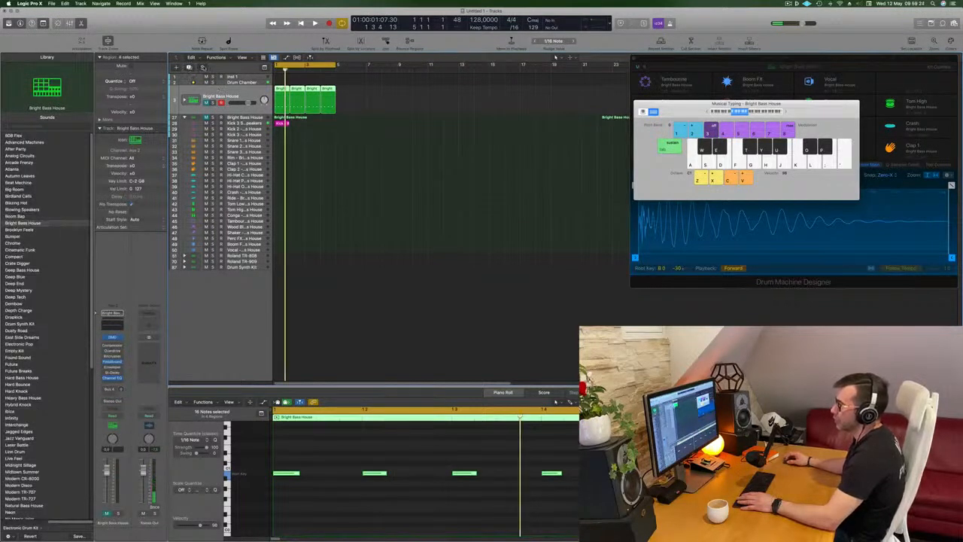
key(space)
click(241, 123)
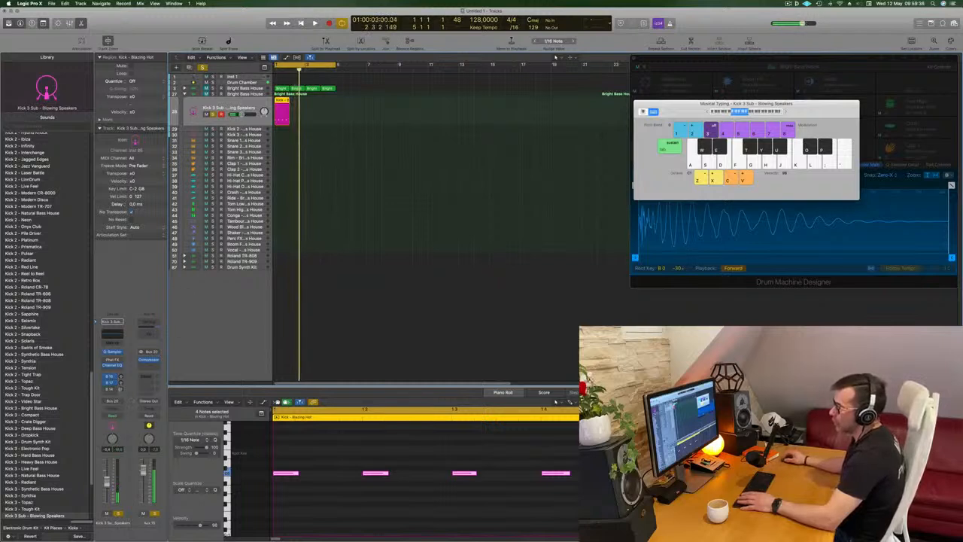
click(249, 94)
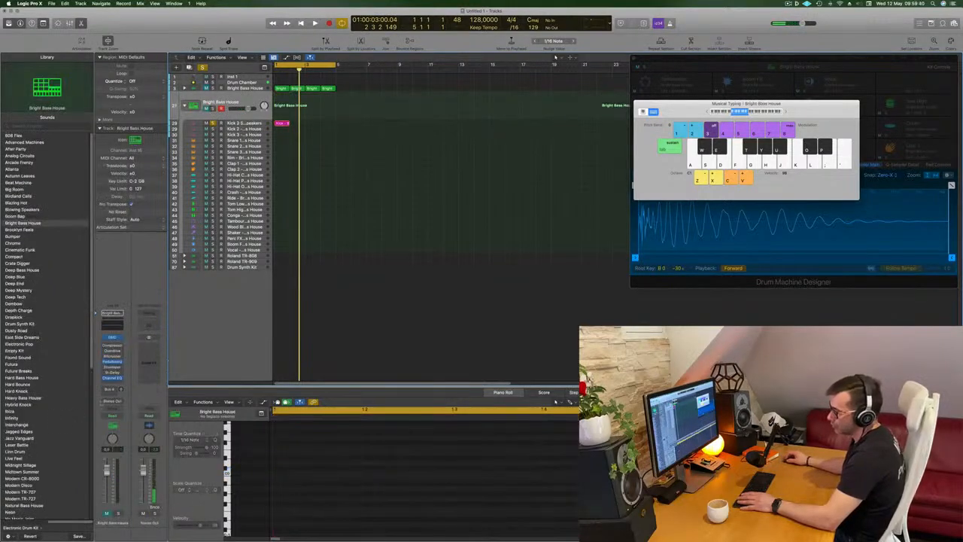
- Route the Kick 3 Sub - Blowing Speakers track directly to Stereo Output and play it back
click(253, 122)
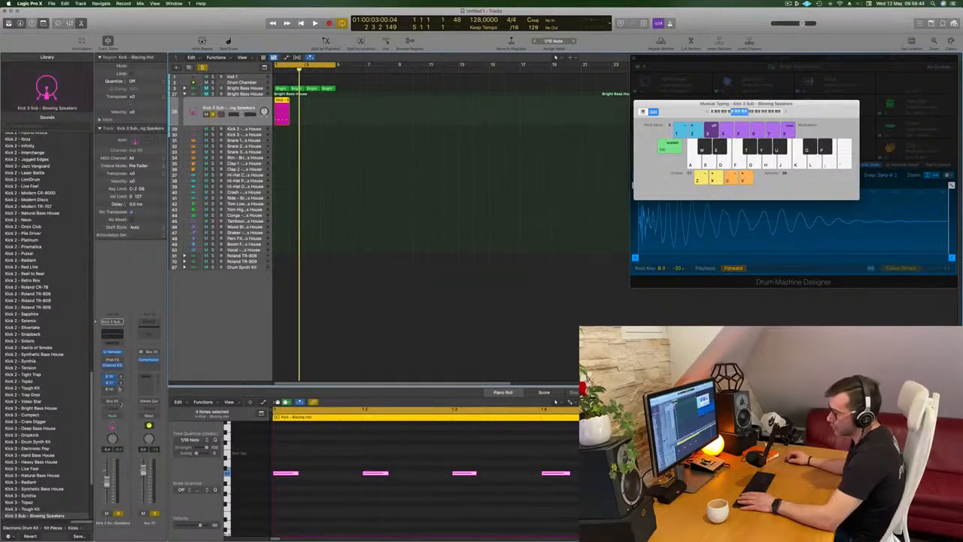
click(120, 401)
mouse_move(120, 421)
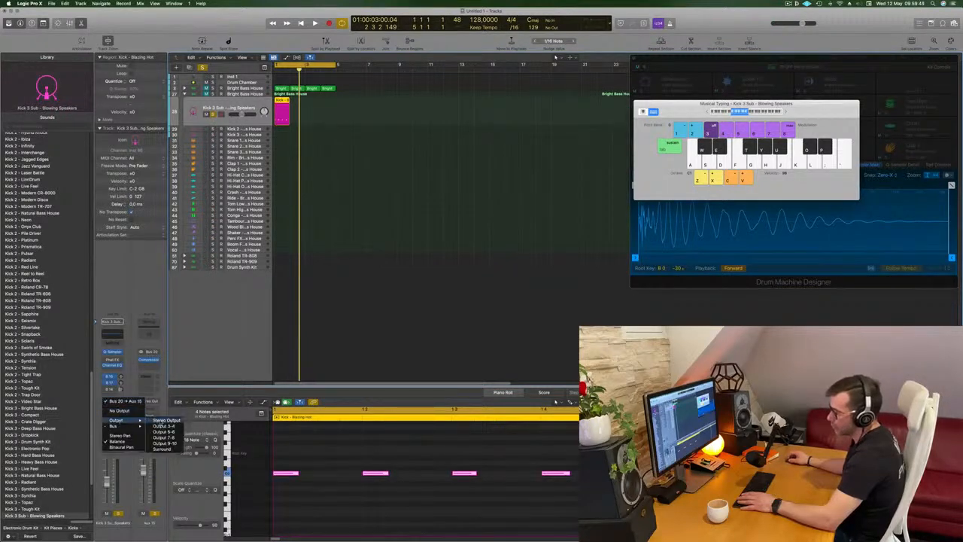
click(165, 420)
key(space)
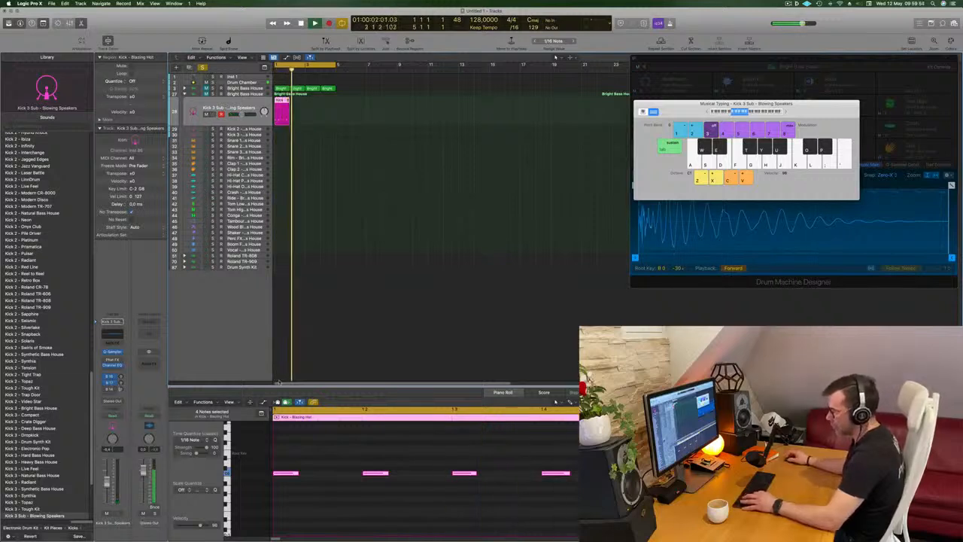
click(380, 322)
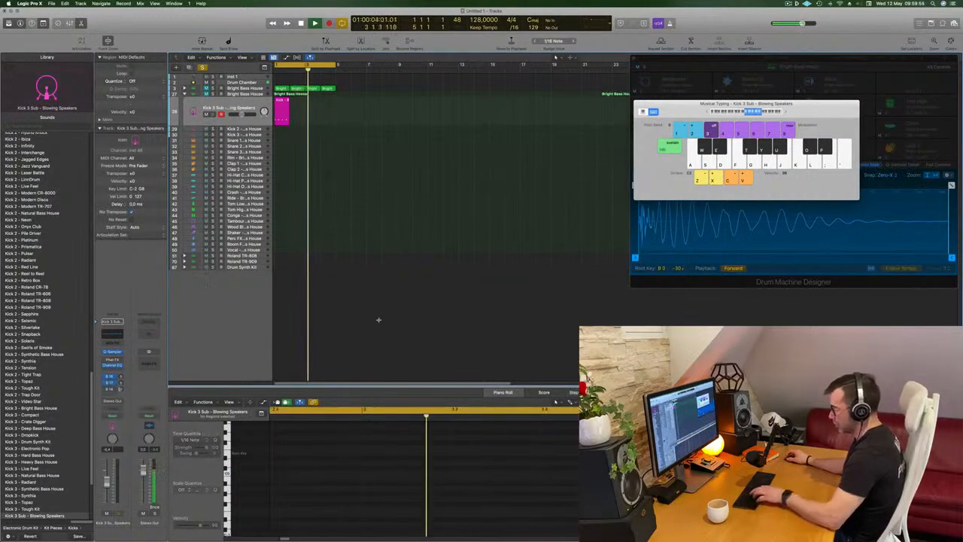
- Close Musical Typing and show the mixer, with the Drum Machine Designer window moved over the arrangement
key(super+k)
drag(902, 64, 691, 49)
key(x)
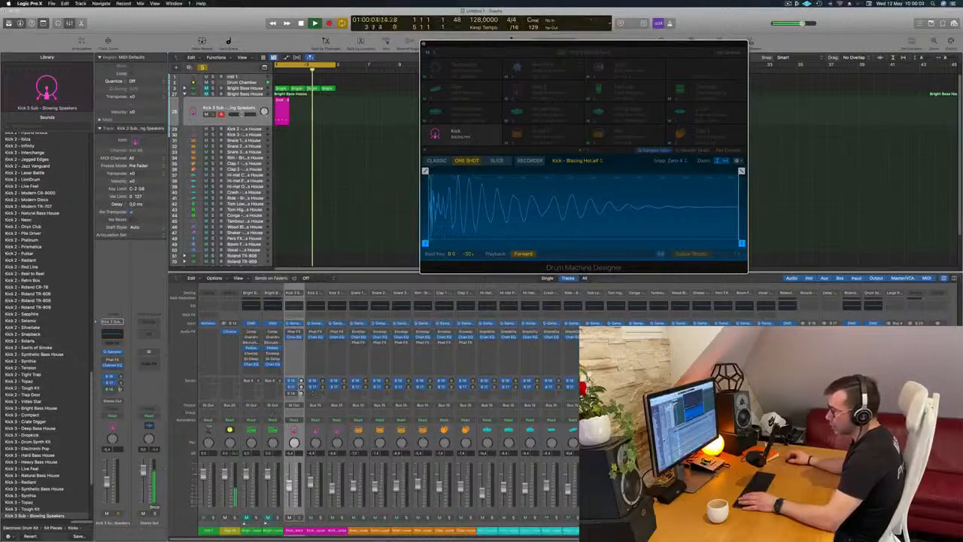
- Select the original Bright Bass House track and listen to its four regions, stopping and restarting playback
click(249, 88)
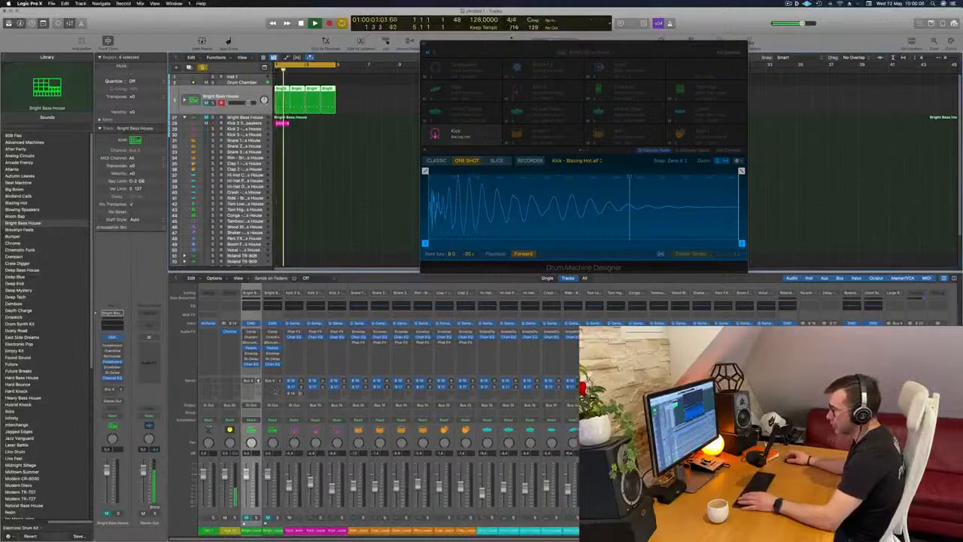
key(space)
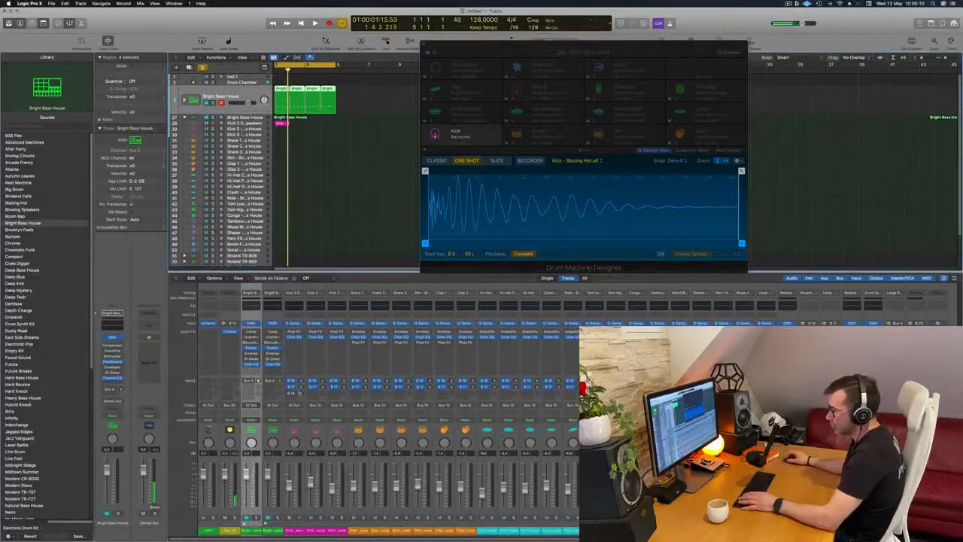
key(space)
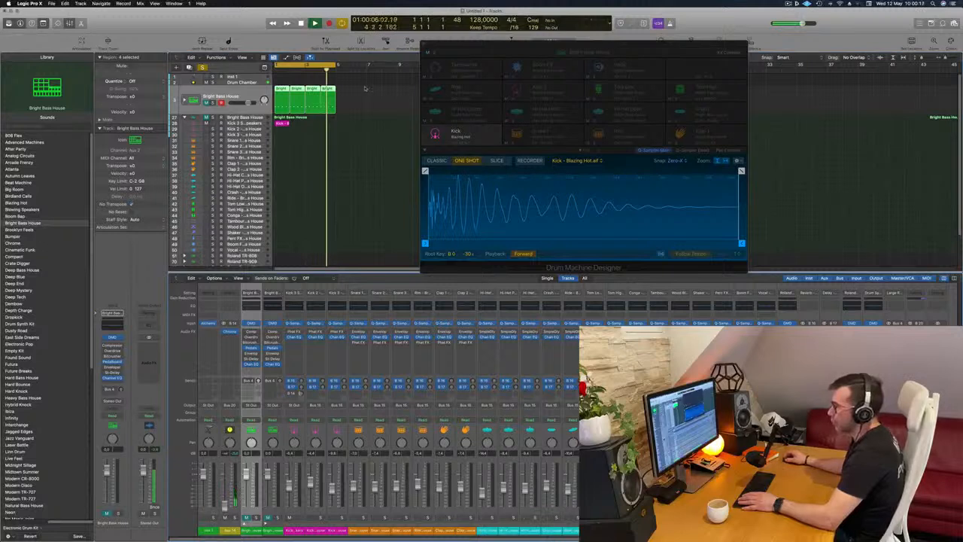
key(space)
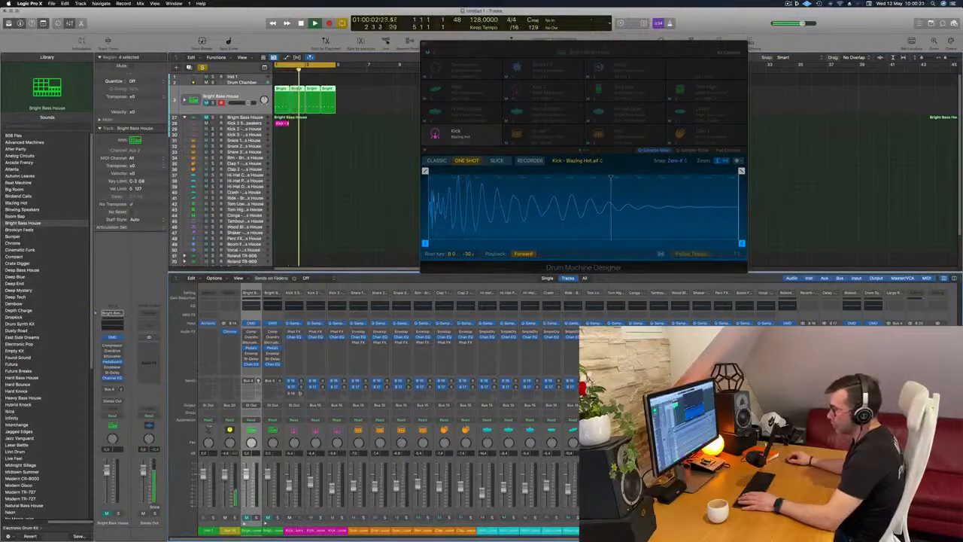
key(space)
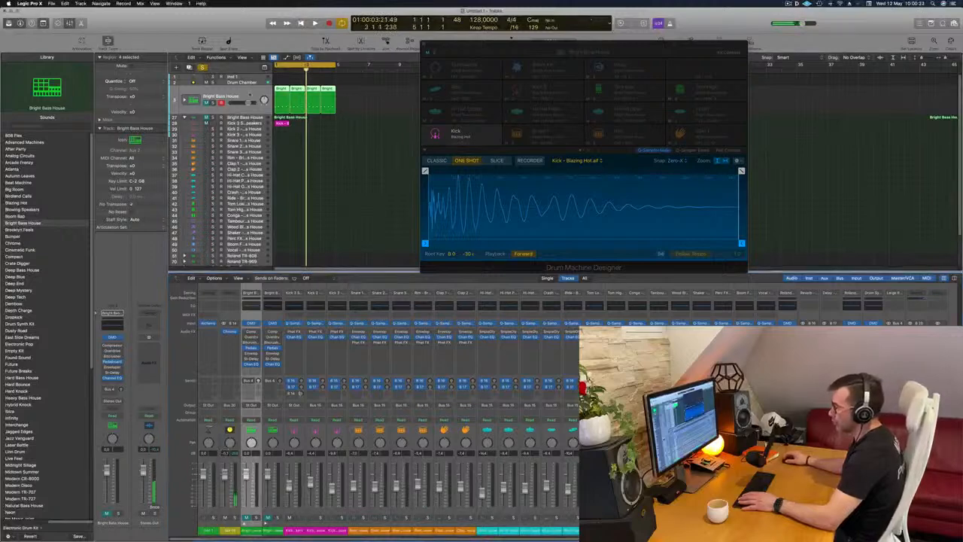
- Expand the original Bright Bass House stack to check its Kick - Blazing Hot track during playback, and collapse it again
click(244, 523)
key(Return)
key(space)
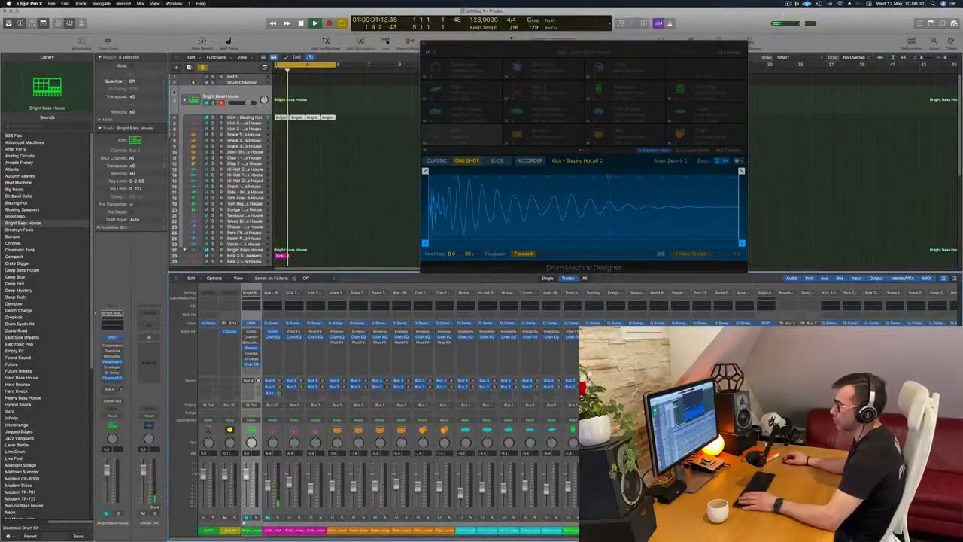
click(184, 100)
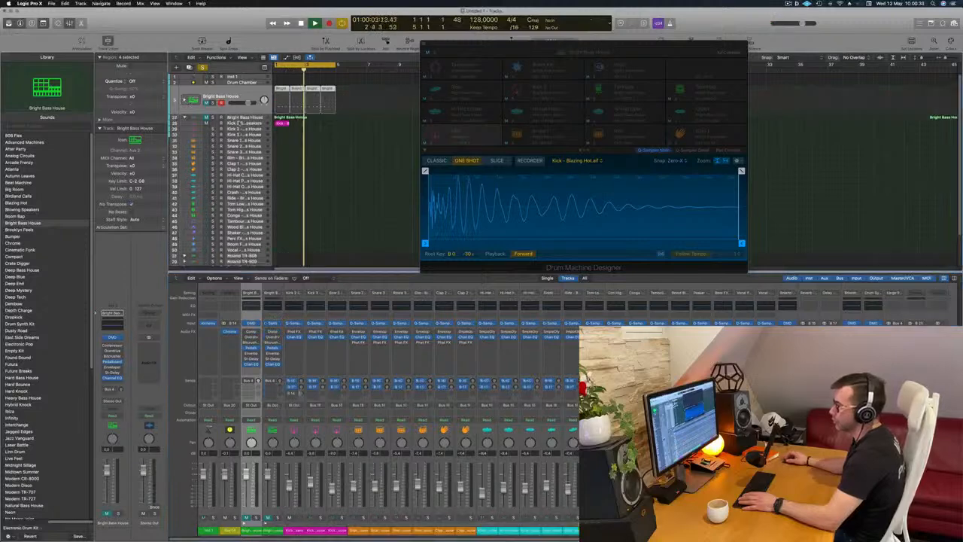
- Solo the Kick 3 Sub - Blowing Speakers track and copy its one-bar region to fill four bars
click(238, 122)
key(Return)
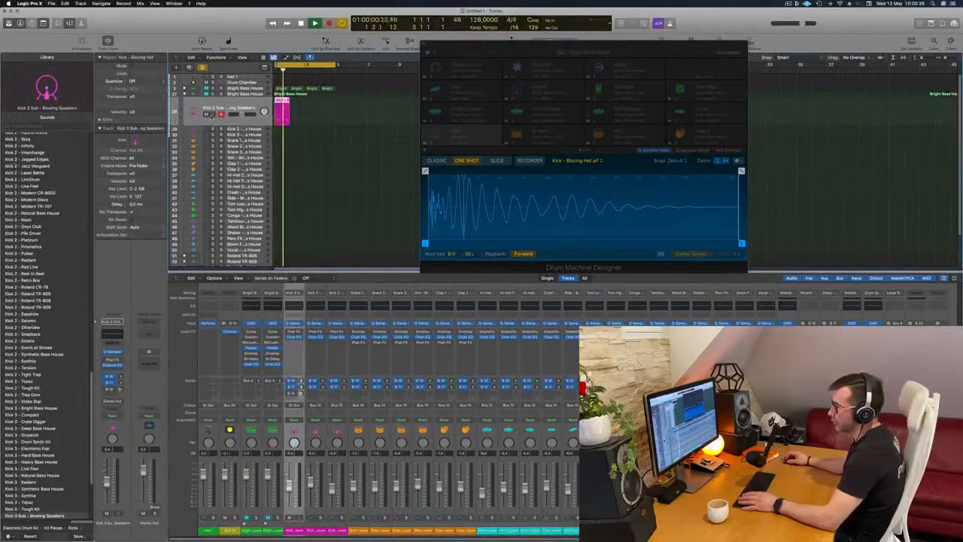
key(Return)
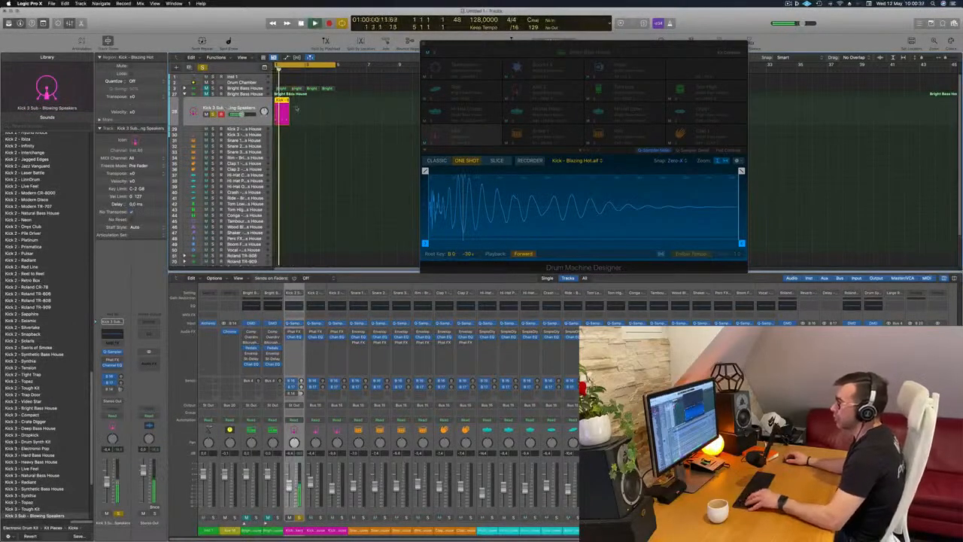
drag(281, 111, 315, 105)
shift+click(284, 106)
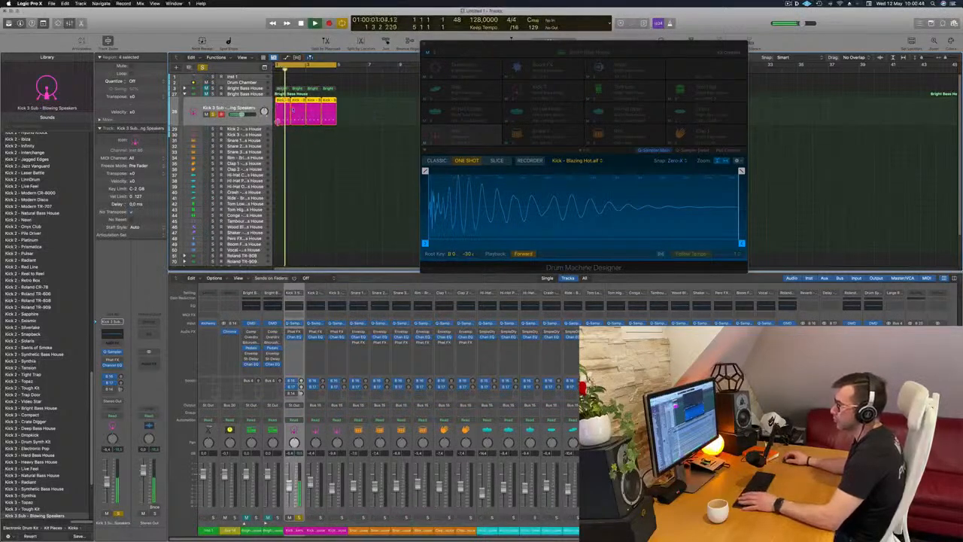
- Transpose all 16 notes of the four Kick 3 Sub regions up four semitones in the Piano Roll
key(p)
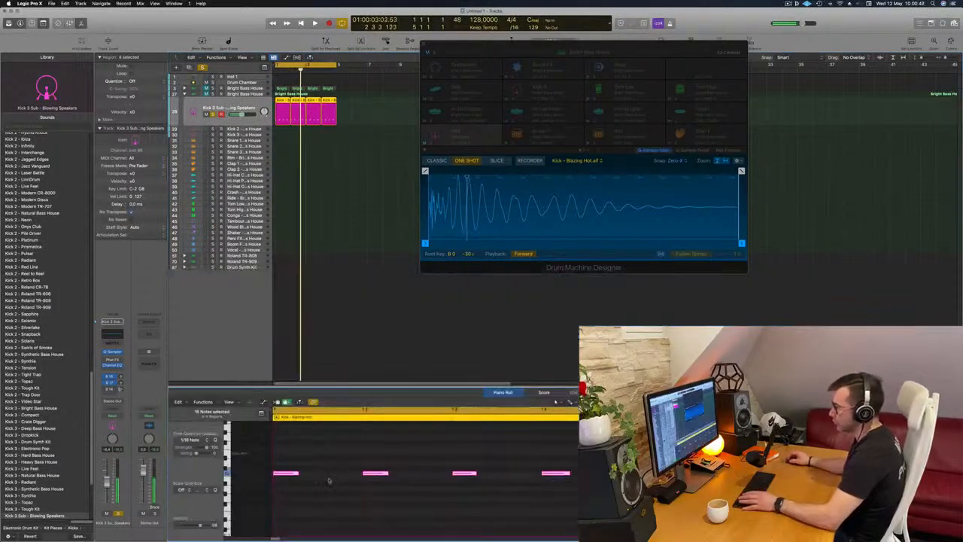
key(alt+Up)
key(alt+Up)
key(alt+Up)
key(alt+Up)
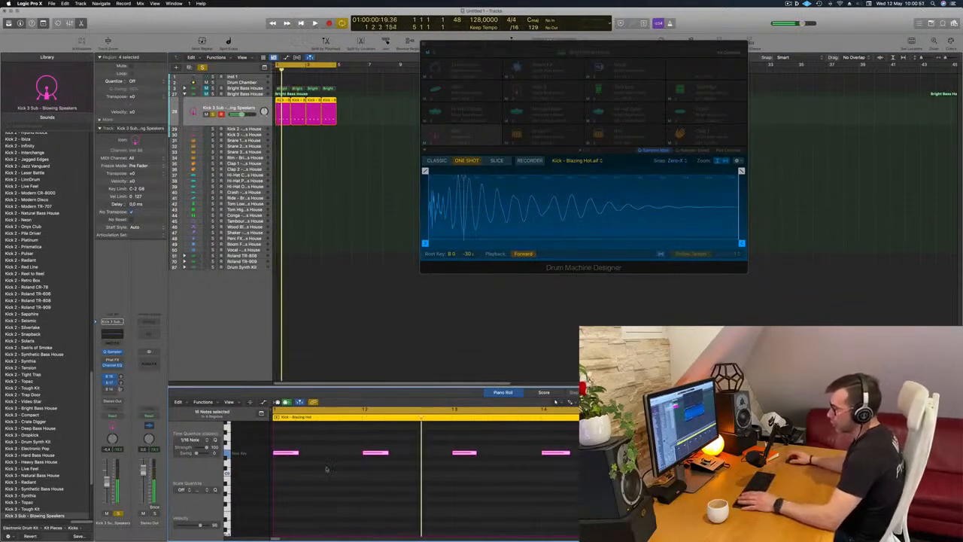
- Lengthen all the selected sub kick notes to about 0.7 of a beat and play them back
drag(297, 452, 339, 452)
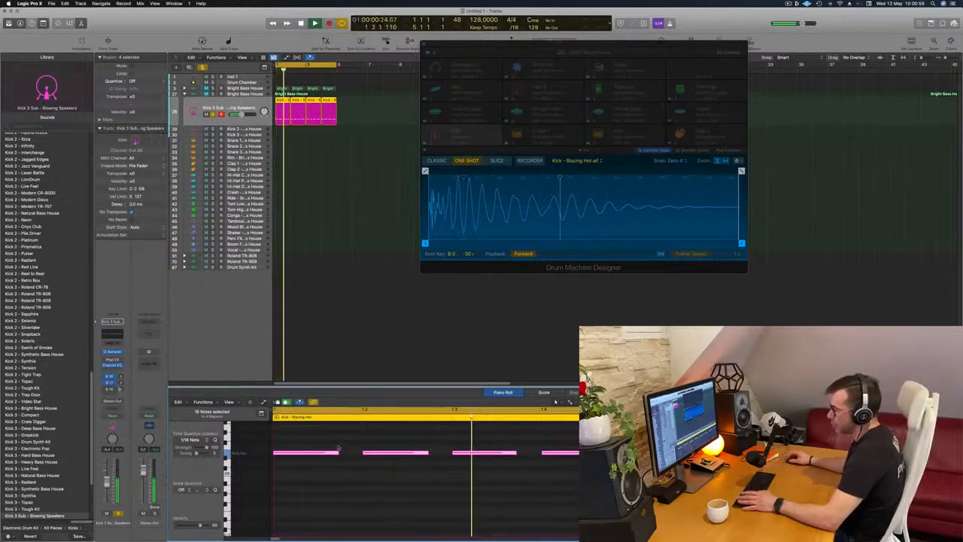
mouse_move(338, 452)
mouse_down()
mouse_move(323, 453)
mouse_move(336, 452)
mouse_up()
key(space)
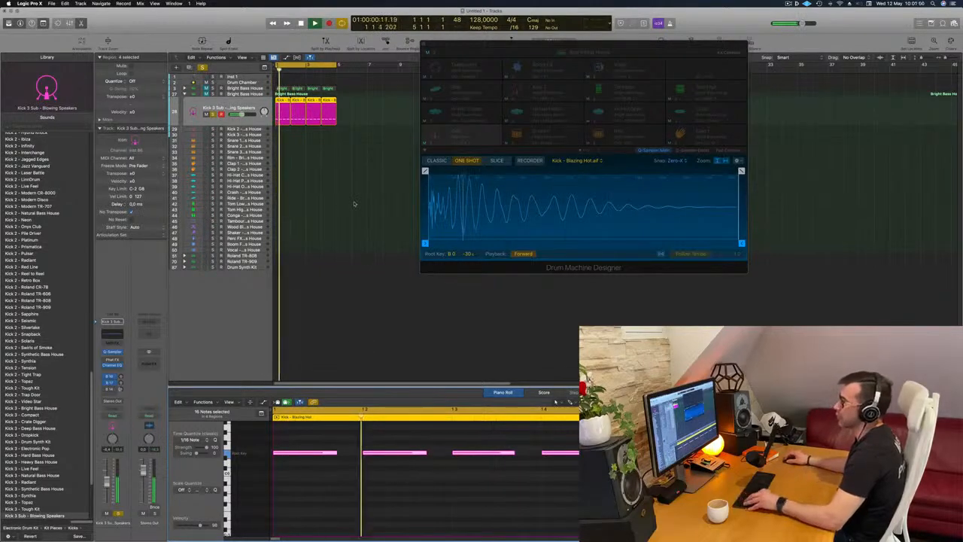
- Open the Kick 3 Sub track's Quick Sampler and widen the loop from the sample's start to just before its middle
scroll(355, 203, down, 5)
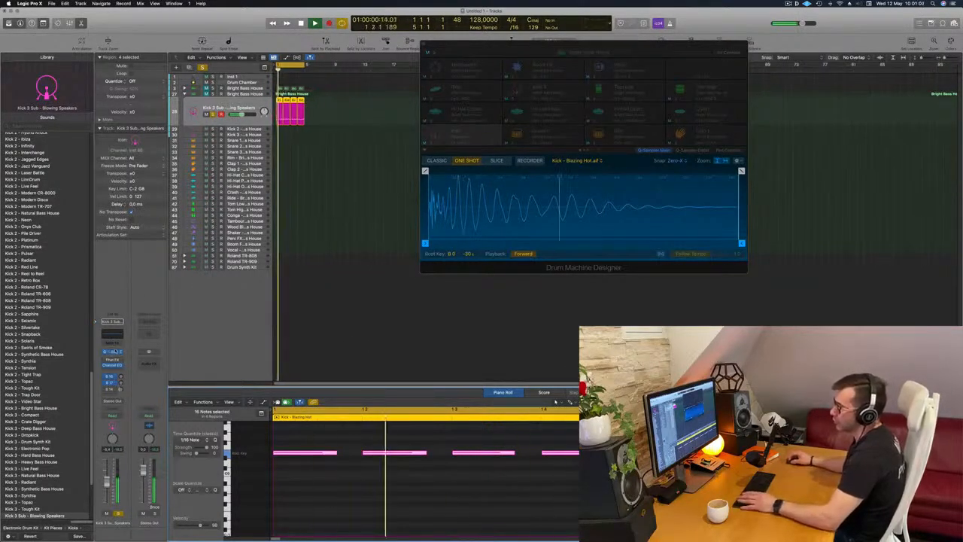
click(118, 353)
drag(594, 92, 706, 53)
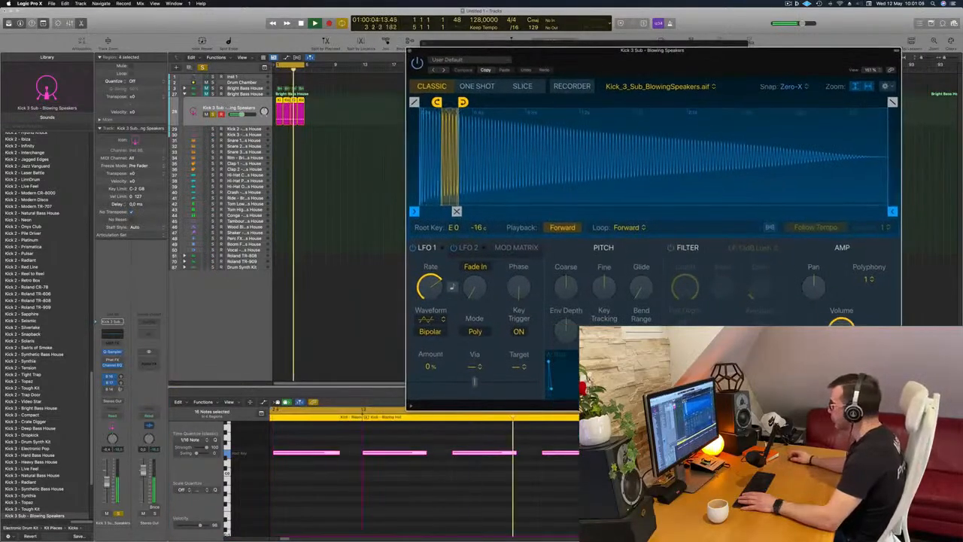
drag(902, 409, 782, 330)
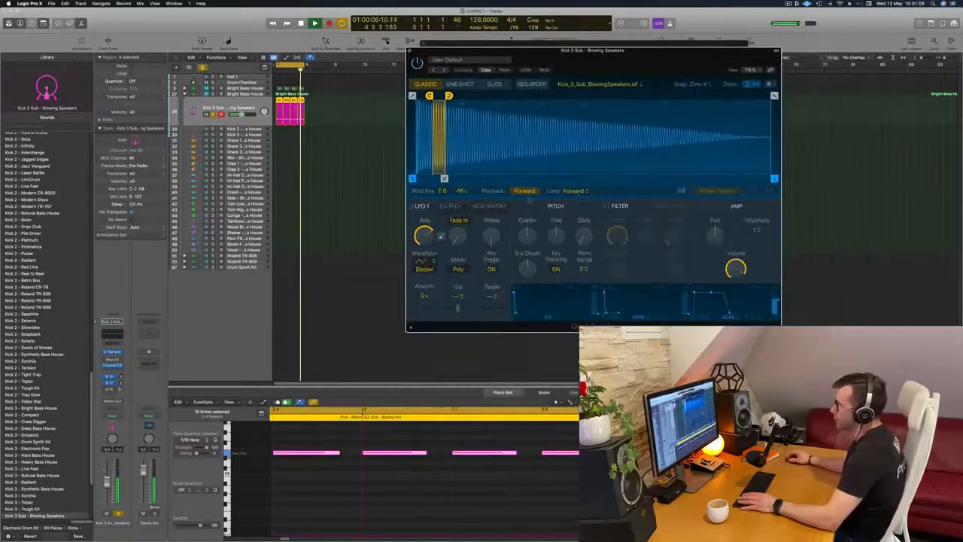
drag(626, 59, 585, 66)
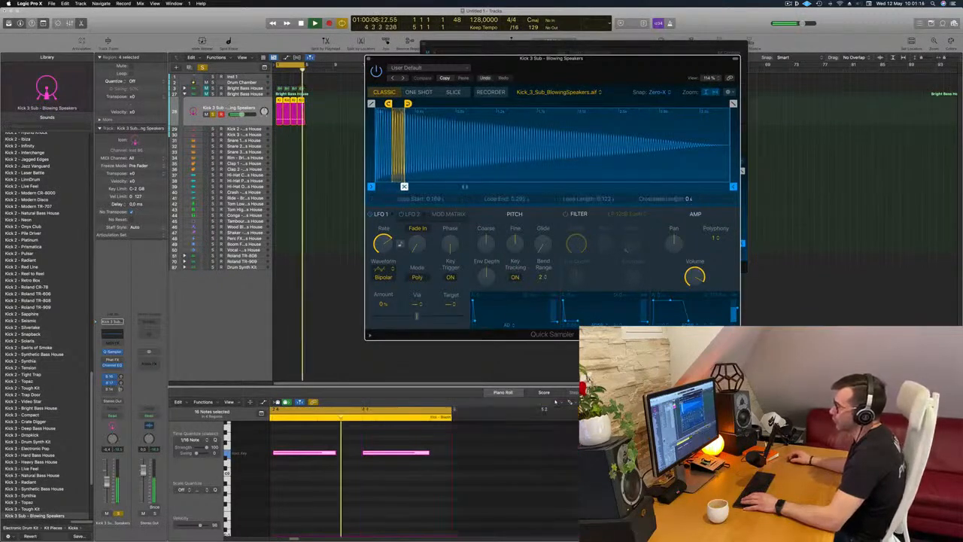
drag(404, 185, 542, 186)
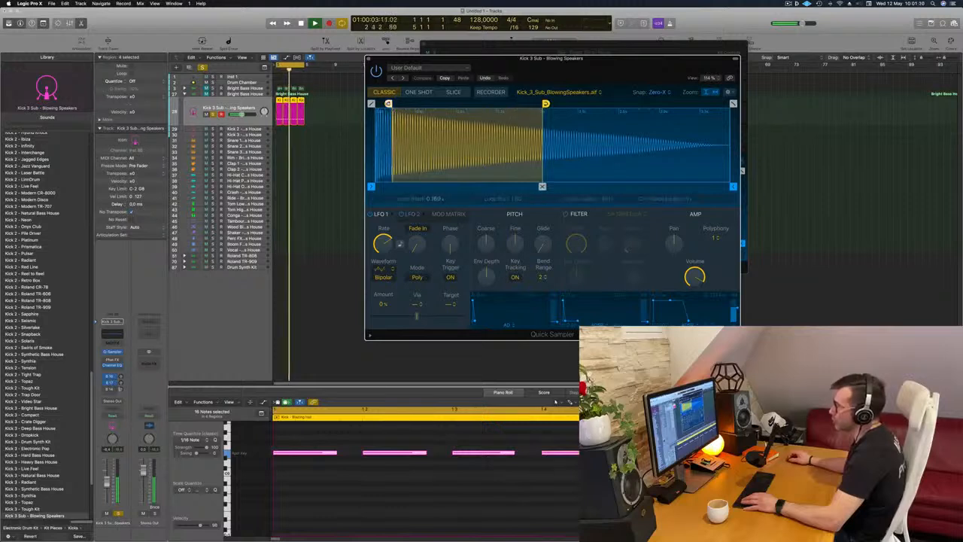
drag(387, 104, 370, 104)
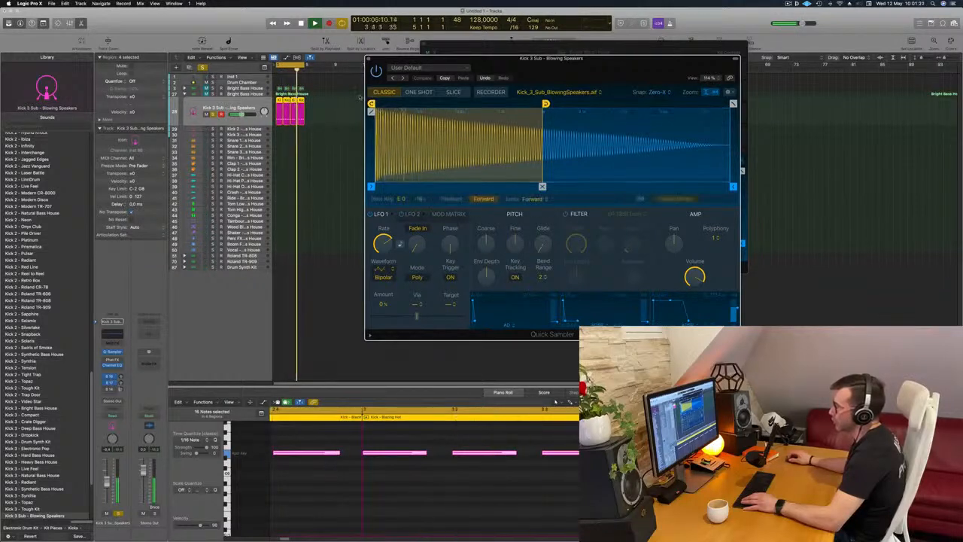
- Select the 12 notes in the last three sub kick regions, lengthen them to nearly a full beat and play back
key(space)
key(super+Left)
key(super+Left)
key(super+Left)
scroll(327, 484, left, 5)
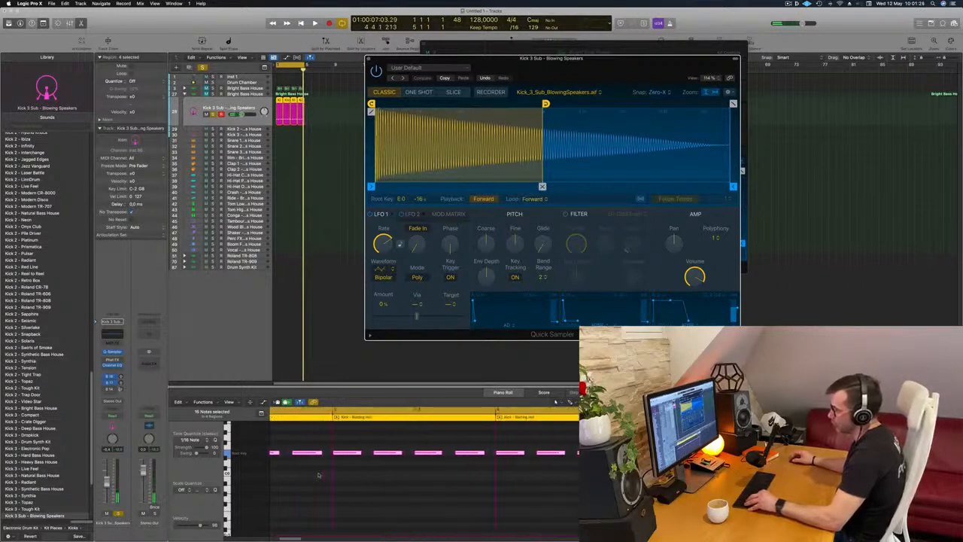
scroll(319, 475, up, 3)
scroll(319, 475, left, 3)
drag(283, 450, 583, 474)
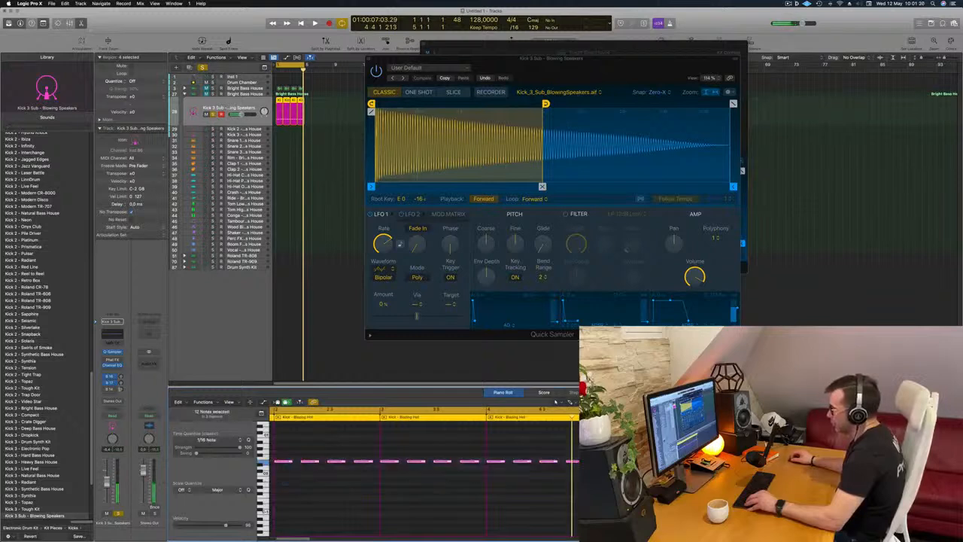
key(space)
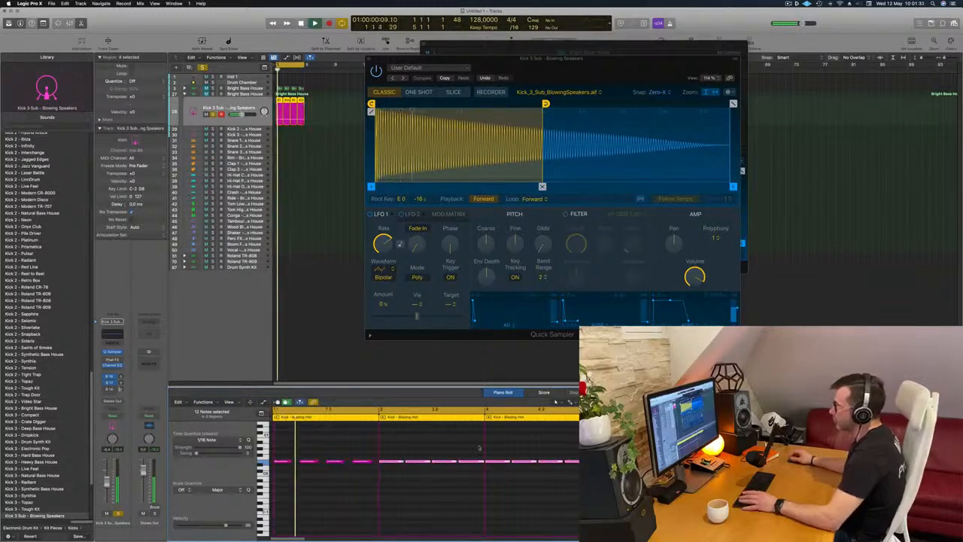
- Close the Quick Sampler window and move the Drum Machine Designer window clear of the Kick 3 Sub regions
drag(610, 59, 610, 125)
key(super+w)
drag(561, 45, 800, 64)
click(244, 105)
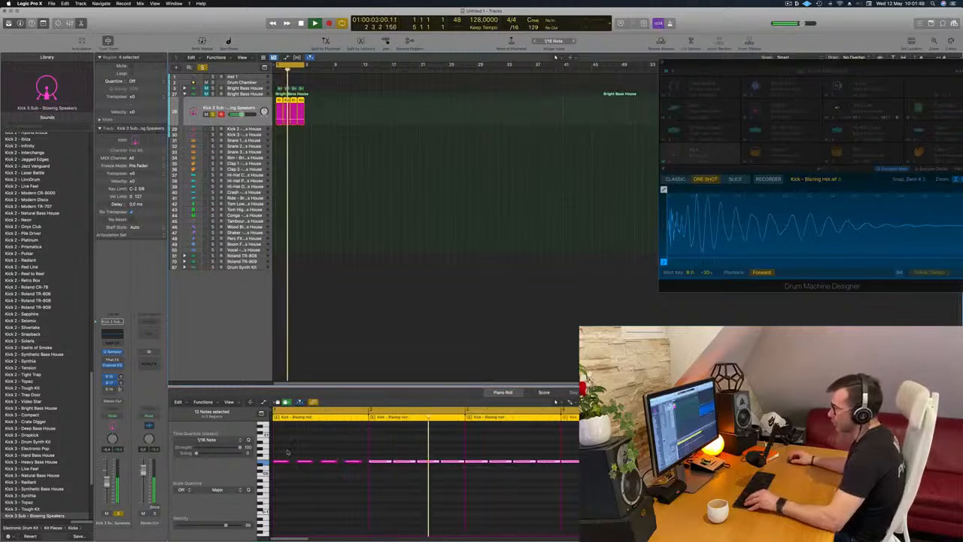
- Delete the last three Kick 3 Sub regions and repeat the first region three times in their place
click(382, 136)
click(278, 102)
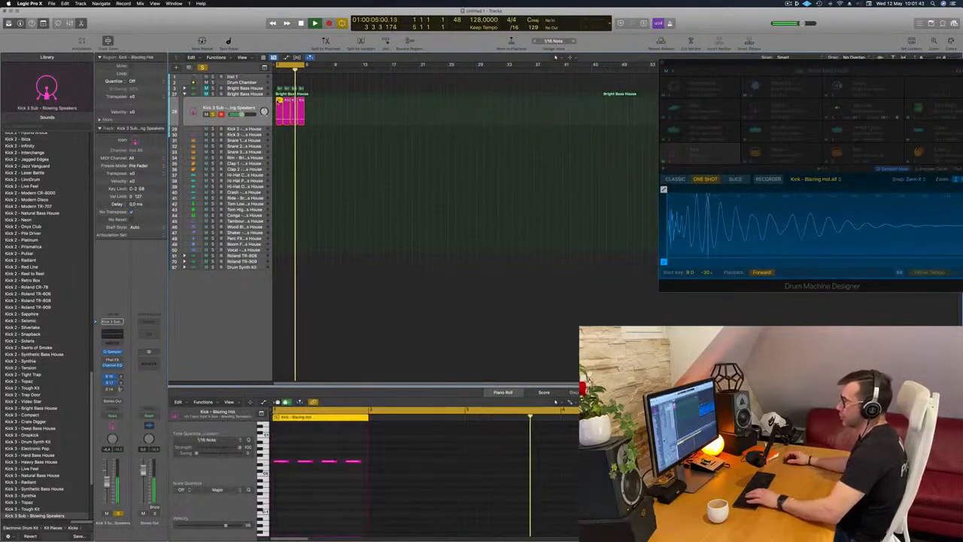
drag(327, 114, 289, 128)
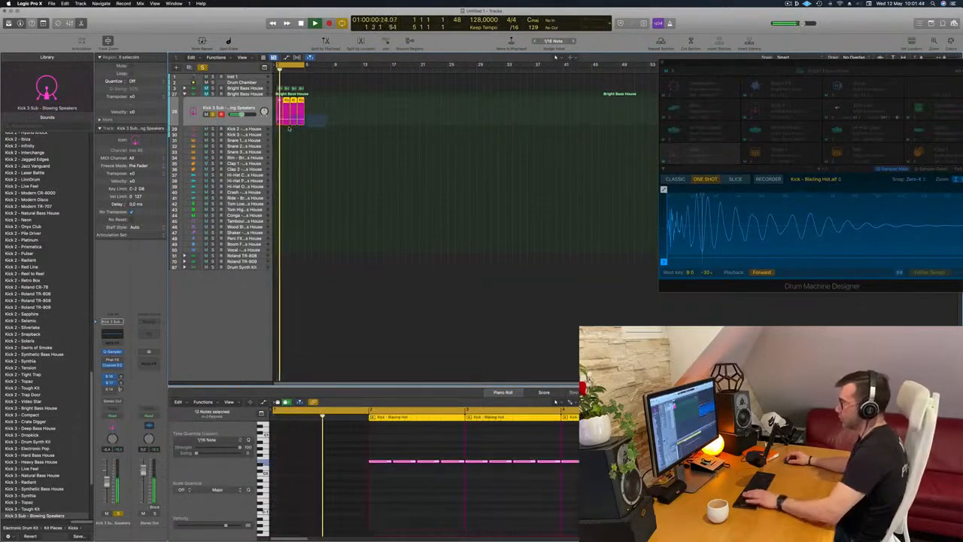
key(Delete)
click(278, 105)
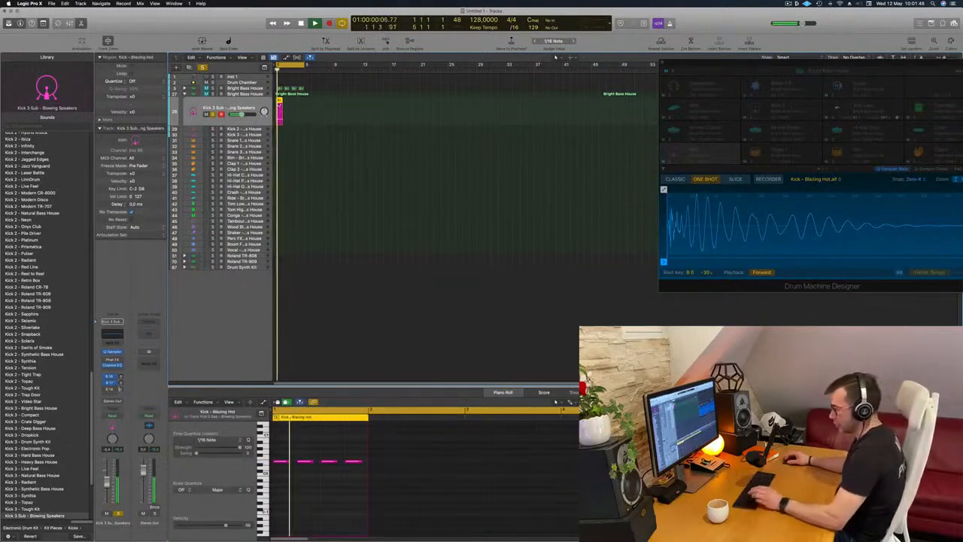
key(super+r)
key(super+r)
key(super+r)
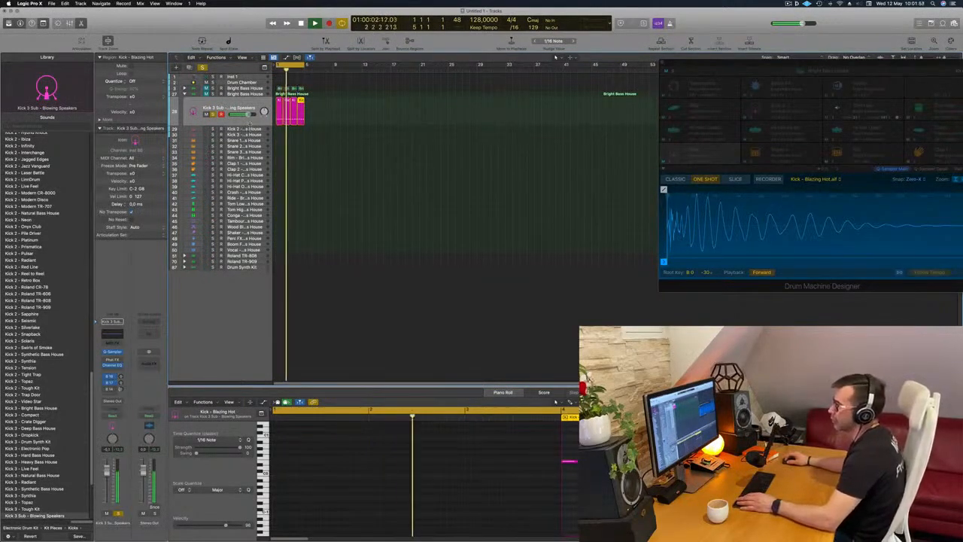
- Increase the height of the Kick 3 Sub - Blowing Speakers track and select all four of its regions
drag(249, 126, 249, 163)
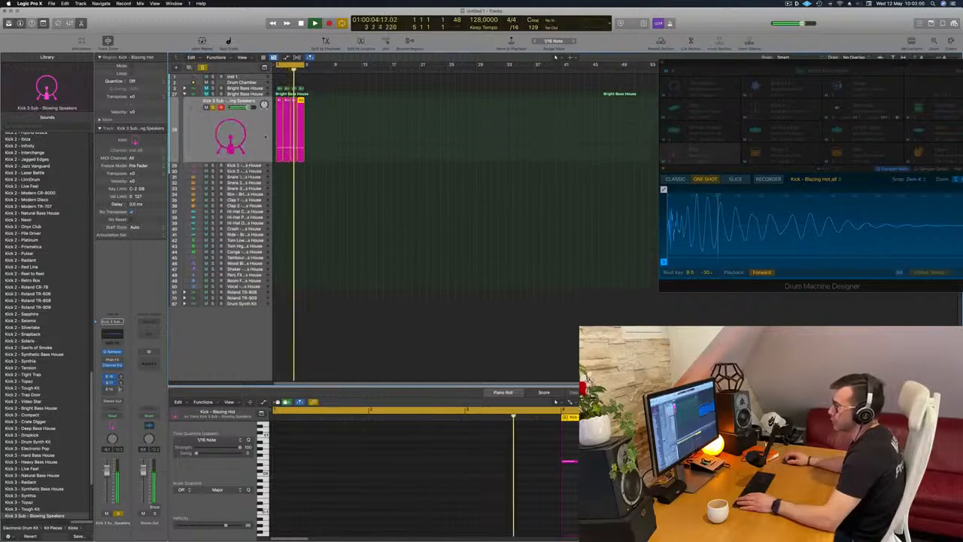
click(245, 142)
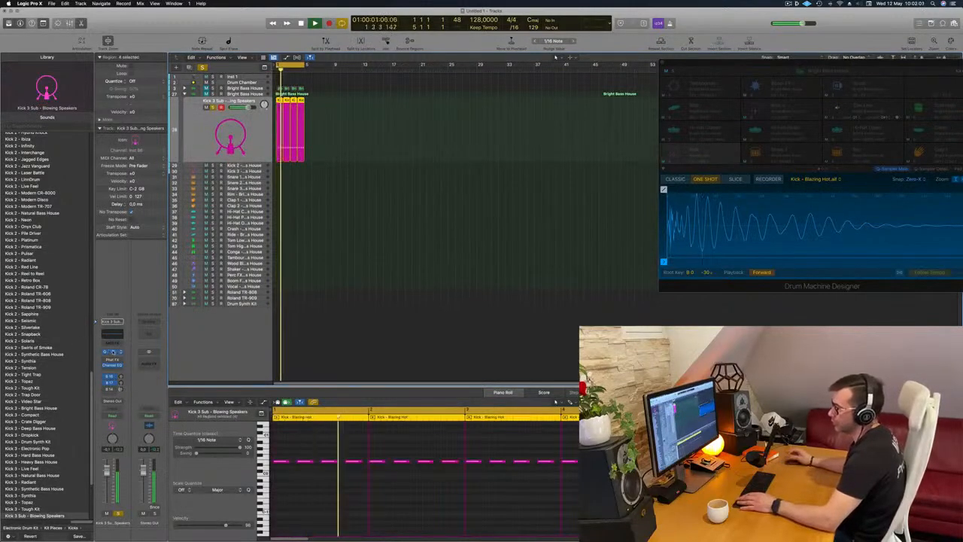
- Open the Quick Sampler and Channel EQ of the Kick 3 Sub channel and switch the EQ analyzer to PRE
click(113, 351)
click(114, 335)
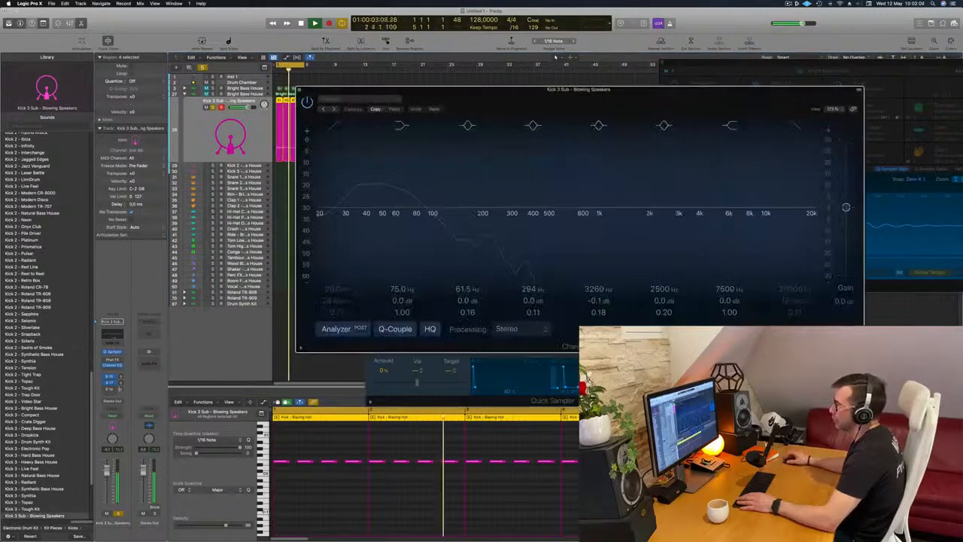
drag(521, 92, 537, 78)
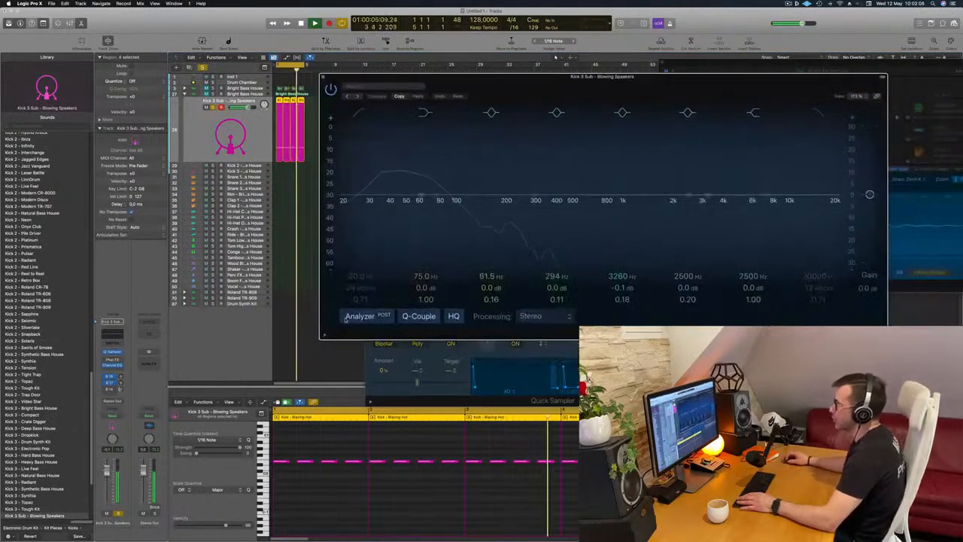
click(361, 316)
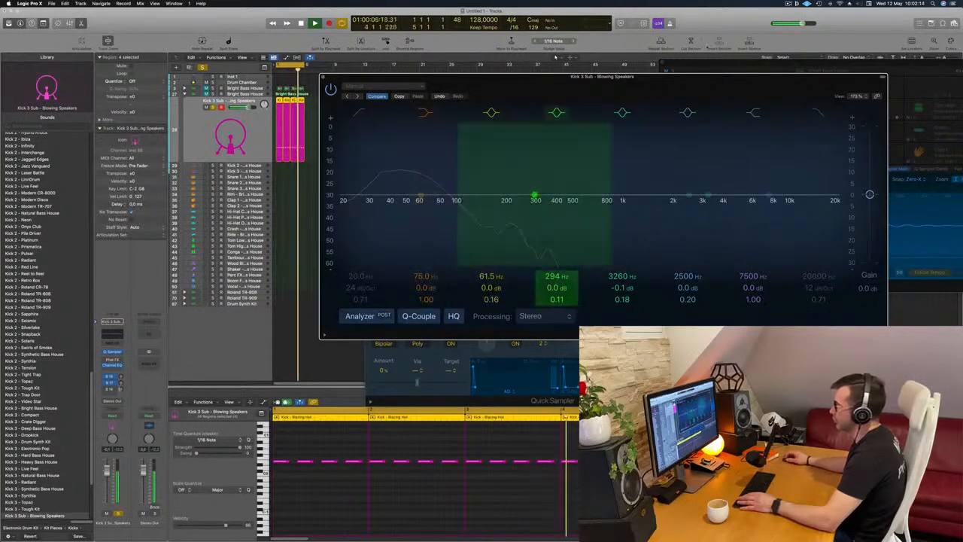
drag(612, 84, 583, 88)
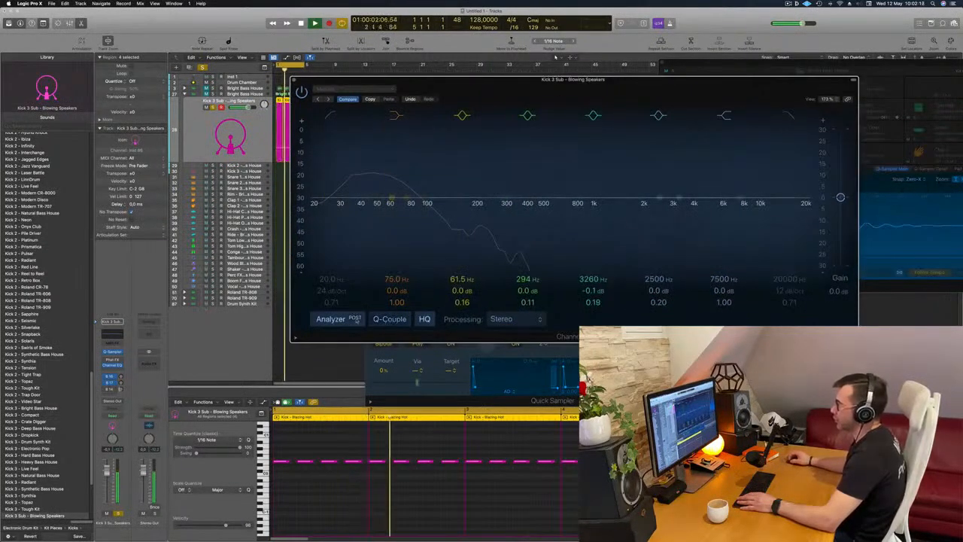
click(354, 318)
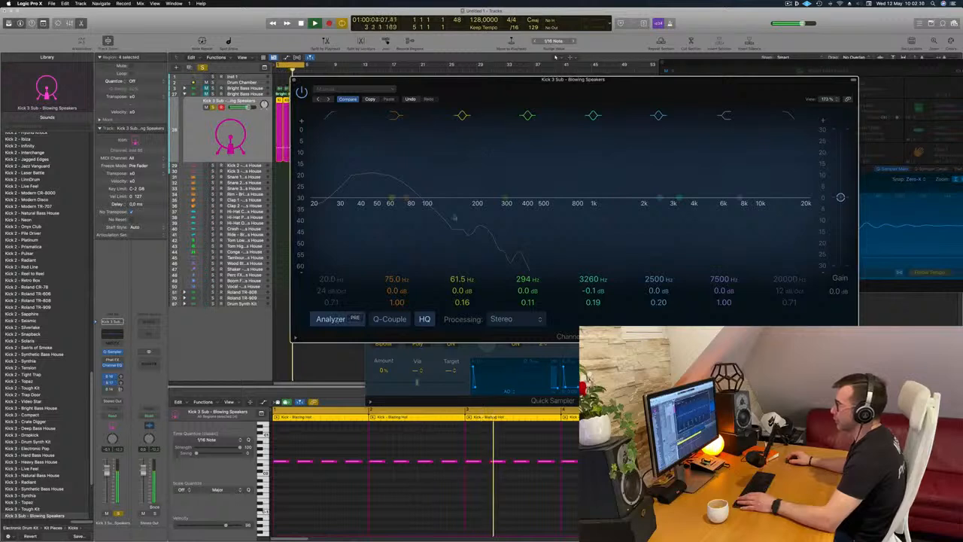
- Play the sub kick again to examine its spectrum in the Channel EQ, and close the EQ window
drag(573, 85, 621, 85)
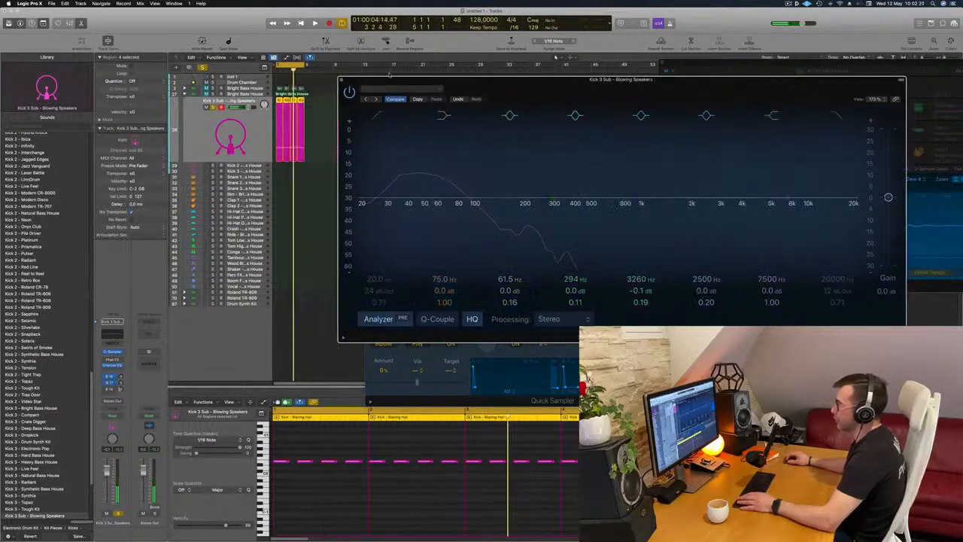
click(211, 133)
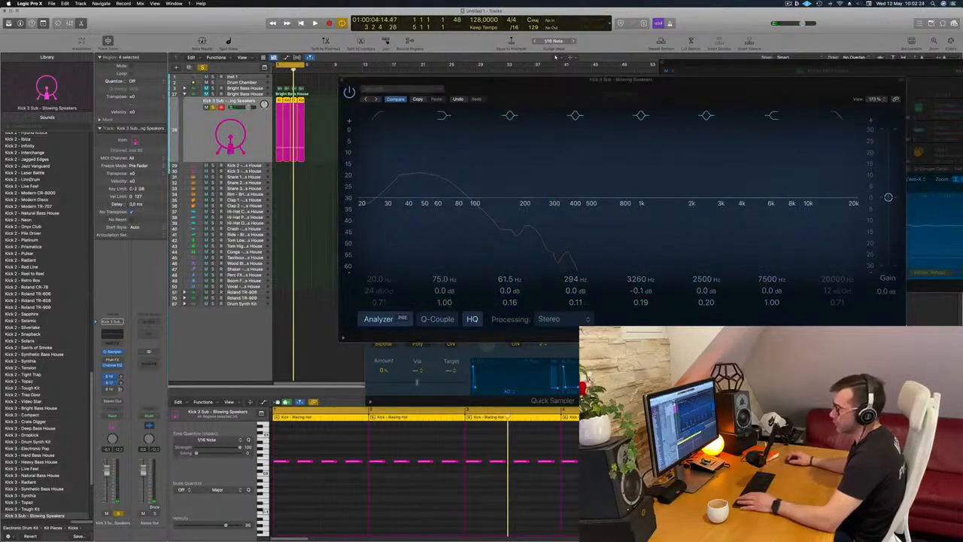
click(474, 320)
key(space)
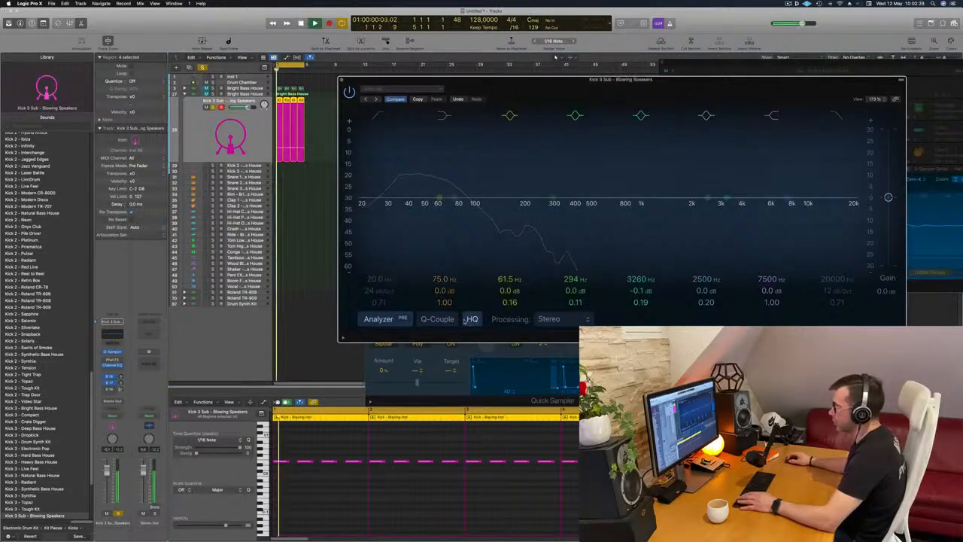
mouse_move(535, 88)
mouse_down()
mouse_move(490, 90)
mouse_move(543, 92)
mouse_up()
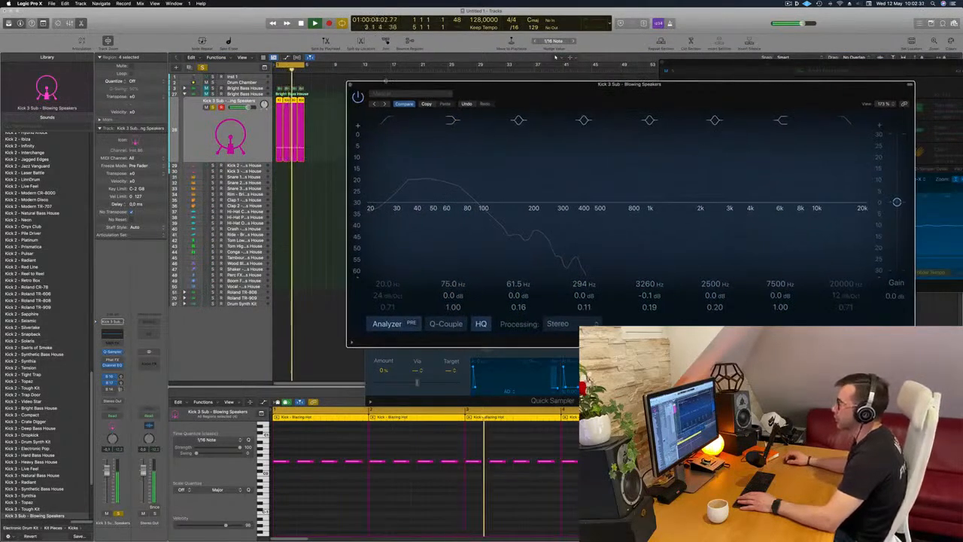
click(350, 84)
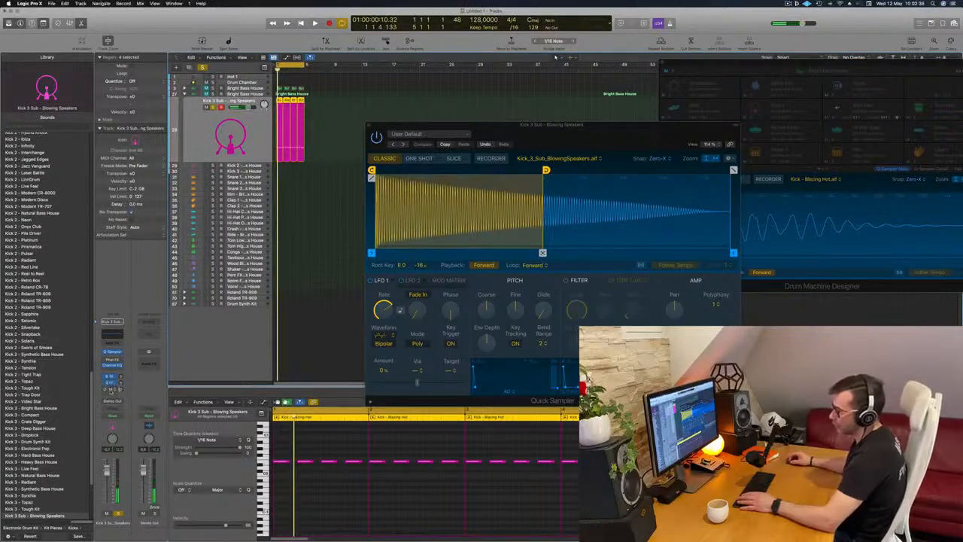
- Add a send to Bus 21 on the Kick 3 Sub channel, keeping the Bus 14 send, and play back
click(111, 389)
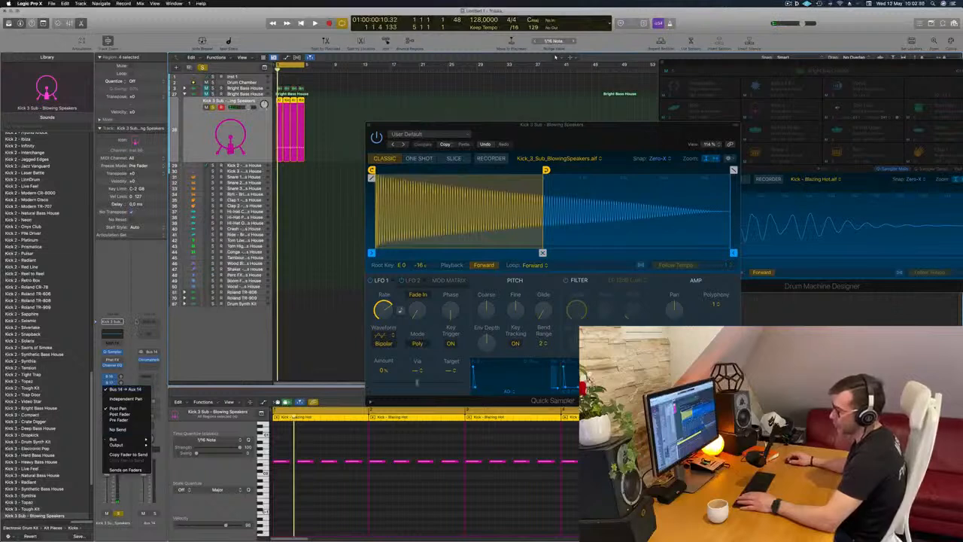
click(107, 389)
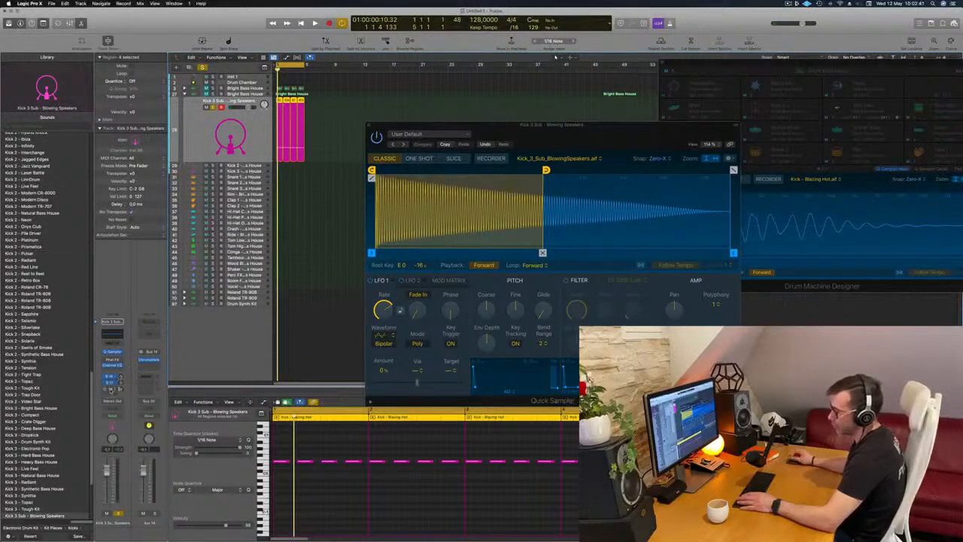
click(109, 389)
mouse_move(132, 403)
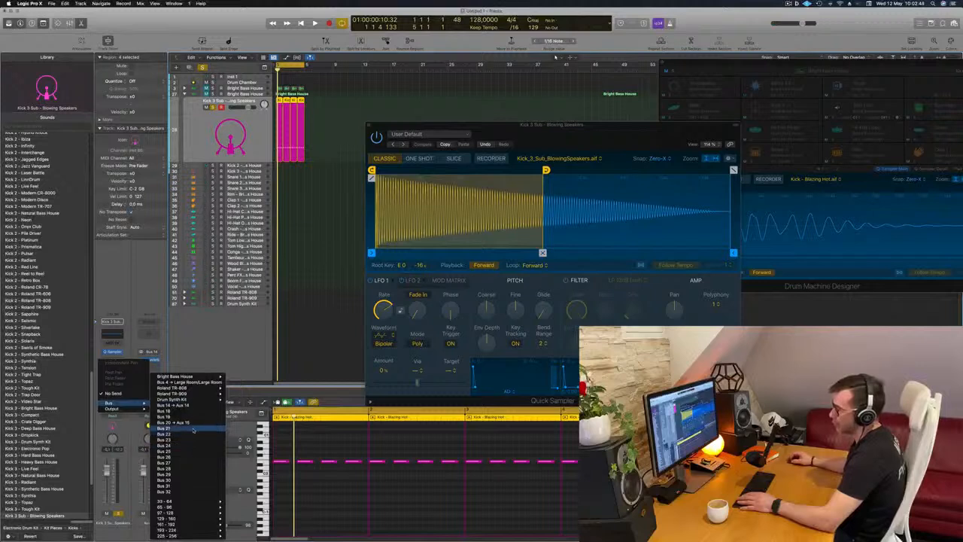
click(193, 430)
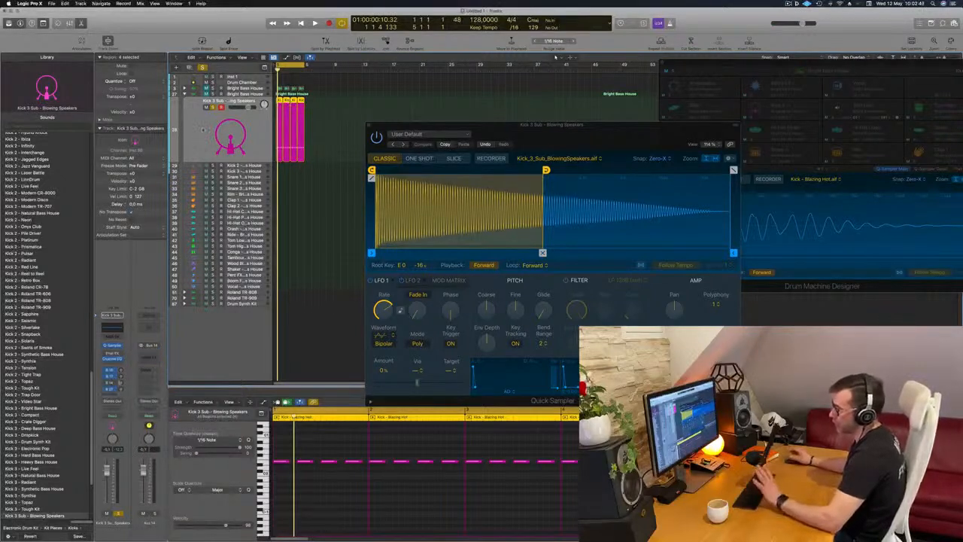
key(space)
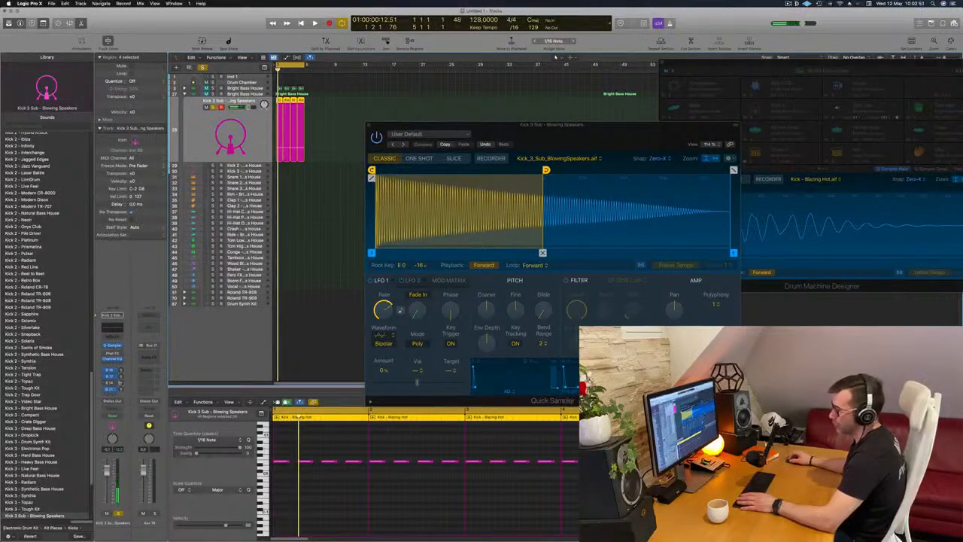
- Insert SilverVerb on the Bus 21 aux channel, load the grandiose preset and audition it with the sub kick
click(155, 355)
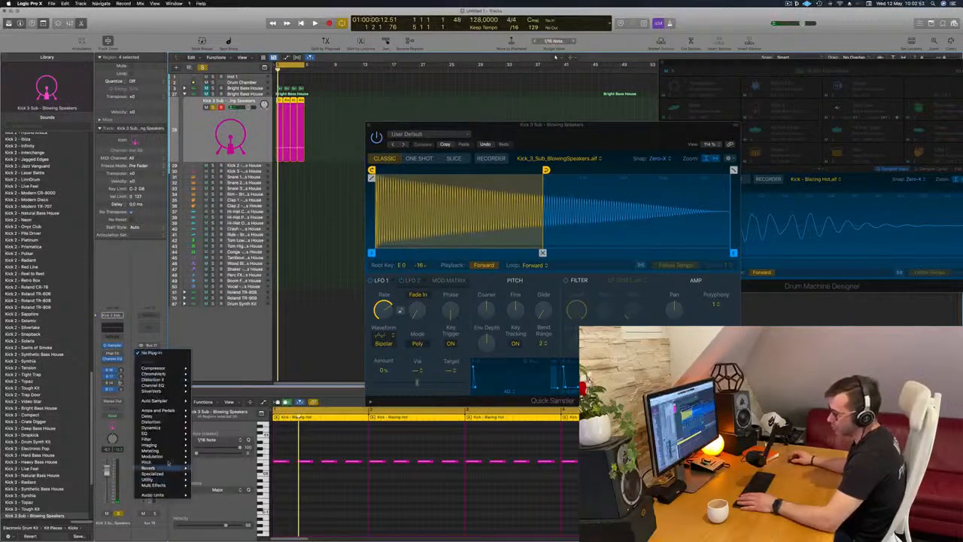
mouse_move(167, 468)
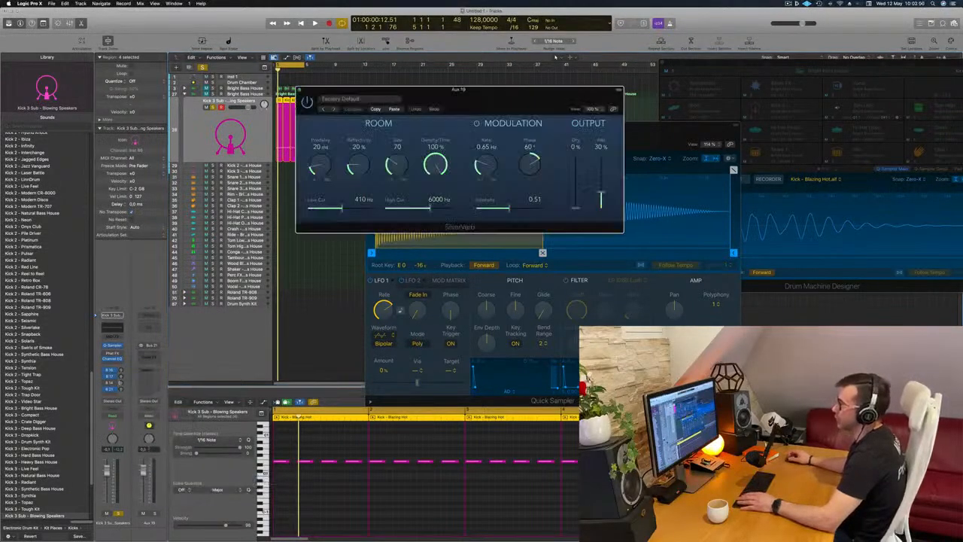
click(349, 99)
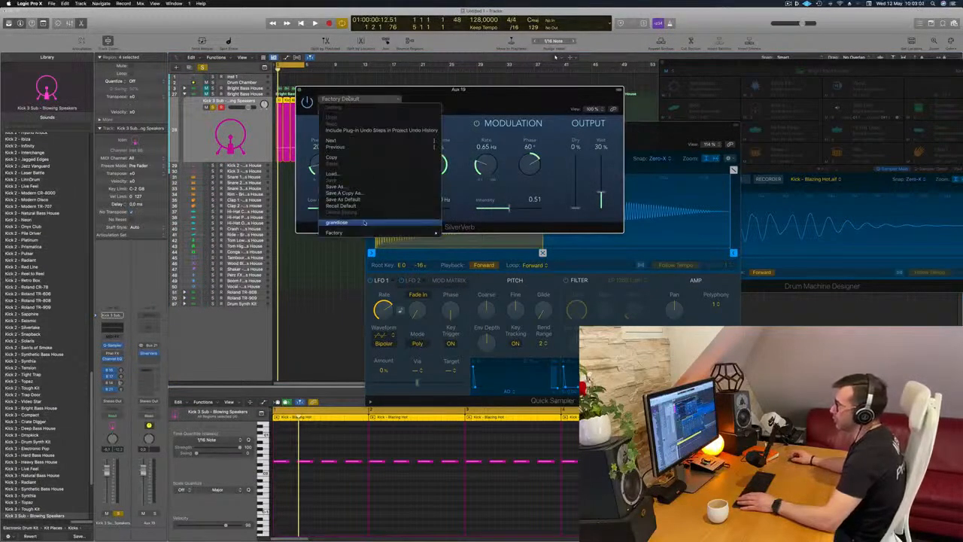
click(354, 222)
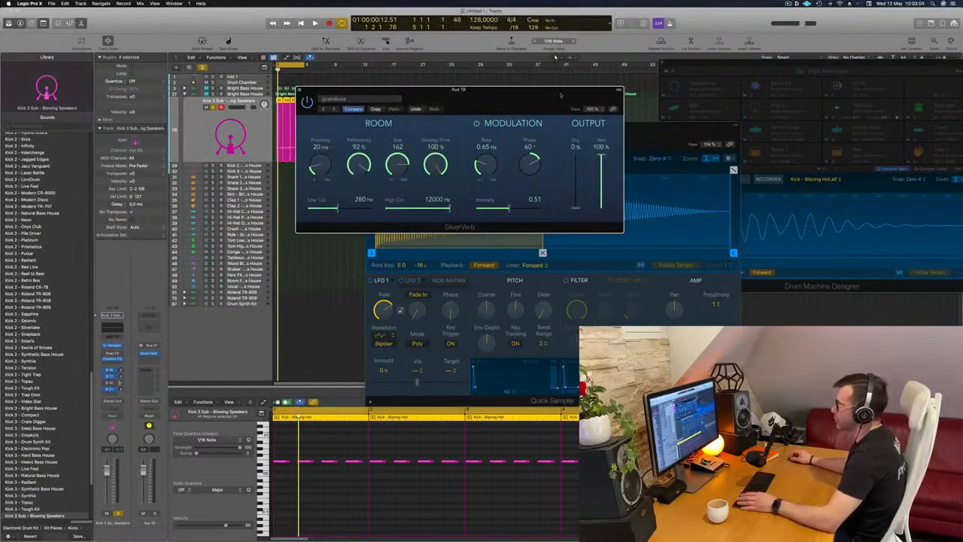
drag(551, 95, 690, 76)
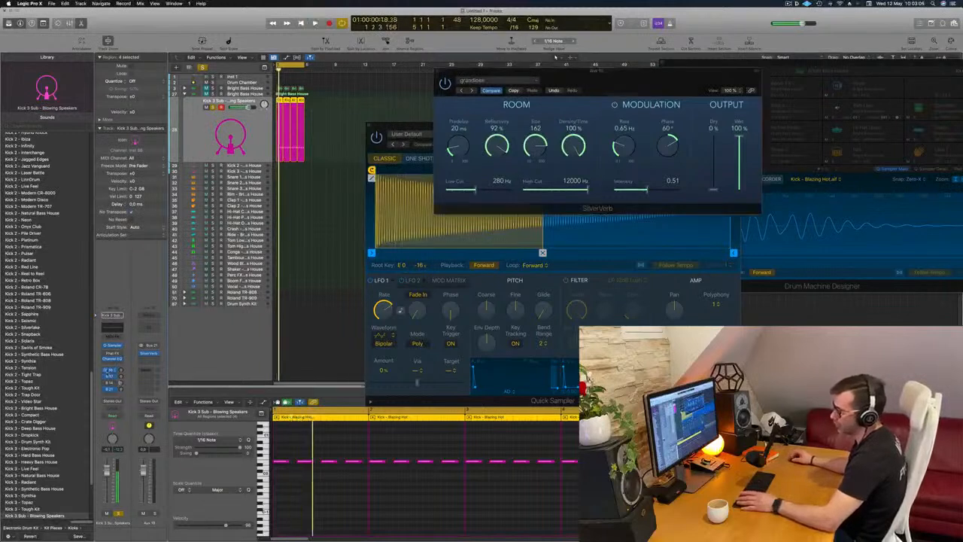
key(space)
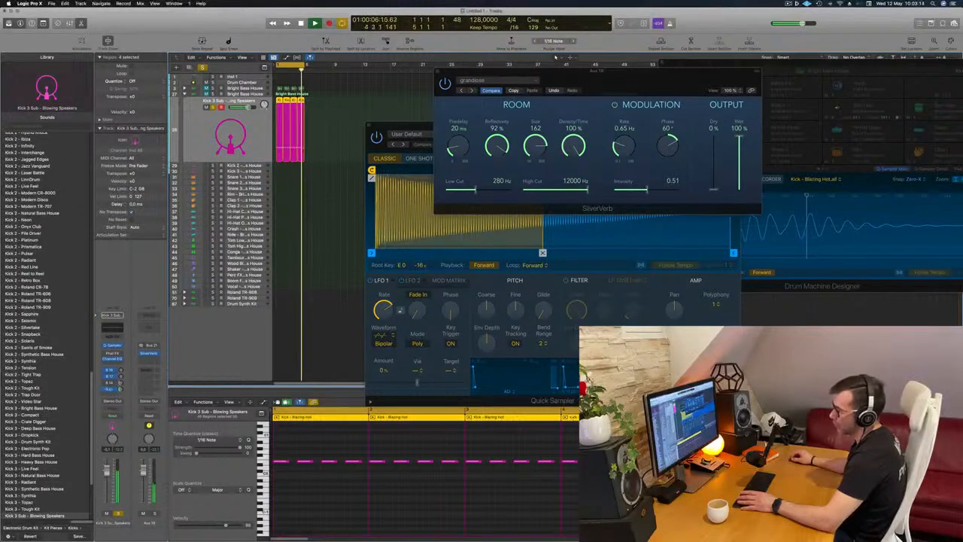
- Add a Channel EQ after SilverVerb on the Bus 21 aux channel, view the reverb spectrum and close the EQ window
click(149, 354)
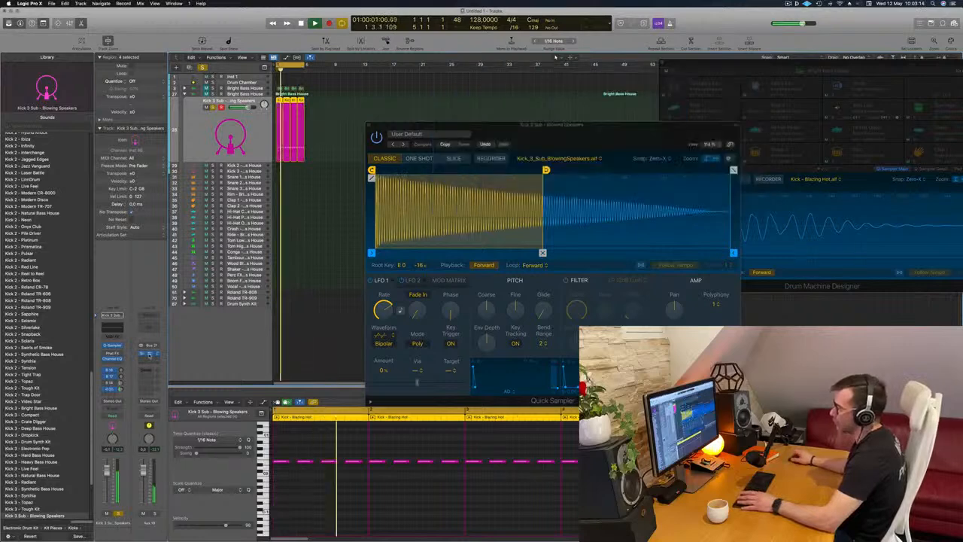
click(149, 355)
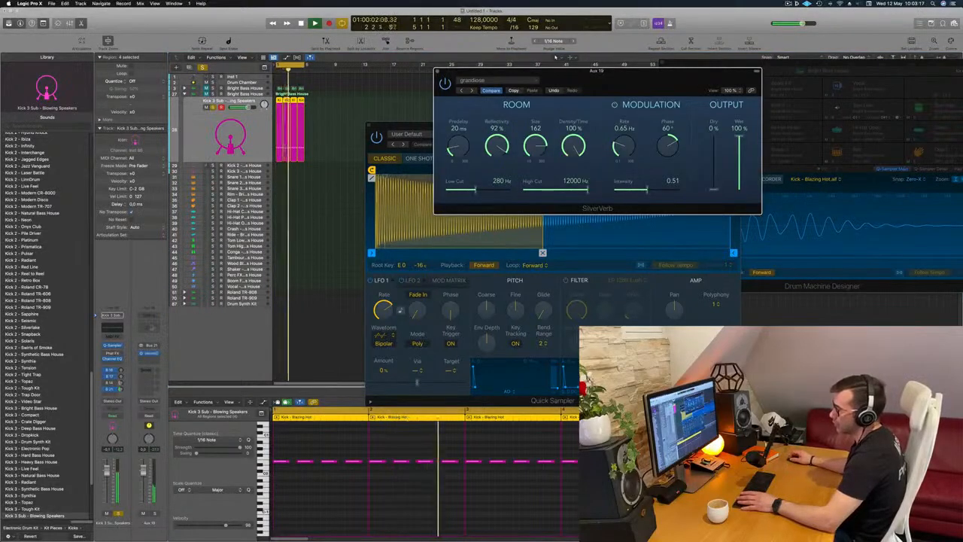
click(146, 328)
drag(645, 90, 741, 96)
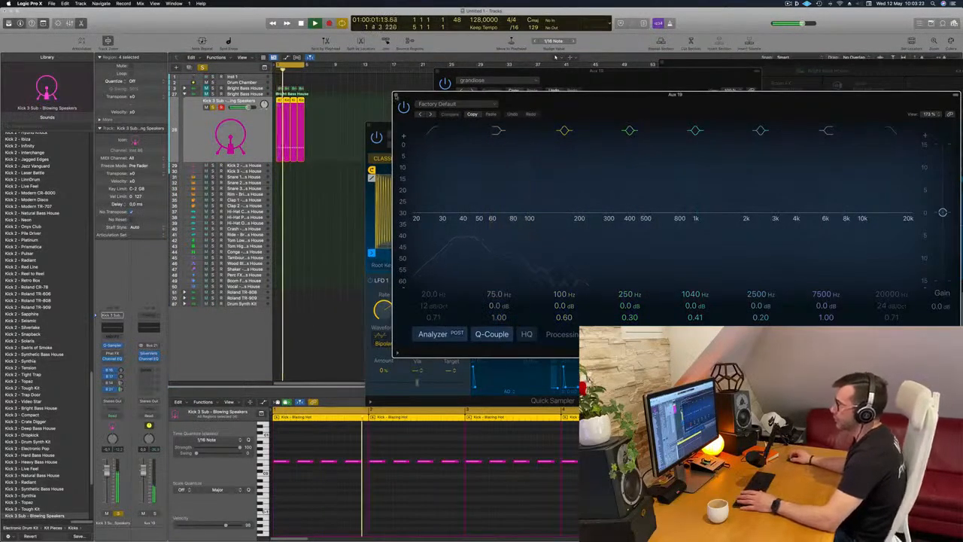
click(397, 96)
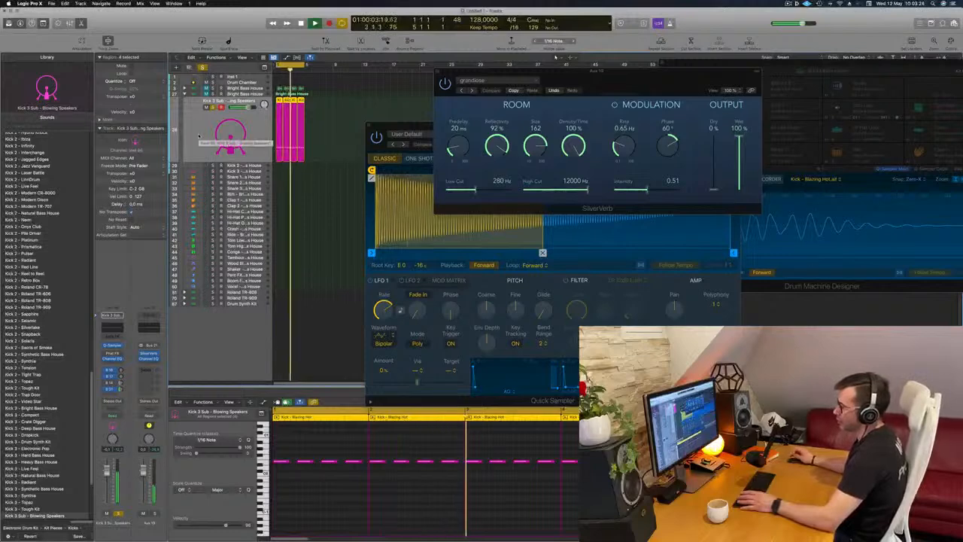
- Rearrange the SilverVerb and Quick Sampler windows clear of the track regions and restart playback
drag(607, 72, 758, 106)
drag(551, 131, 635, 98)
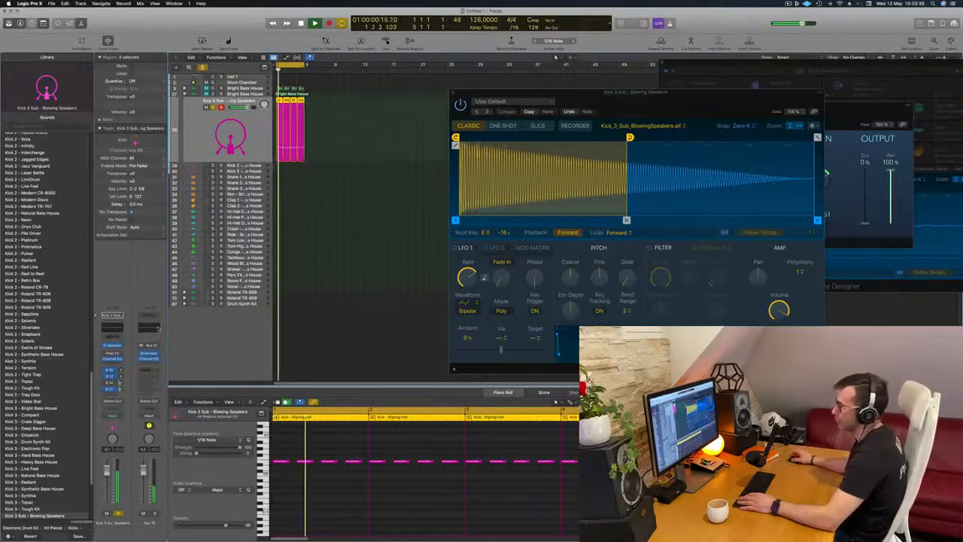
drag(688, 94, 625, 108)
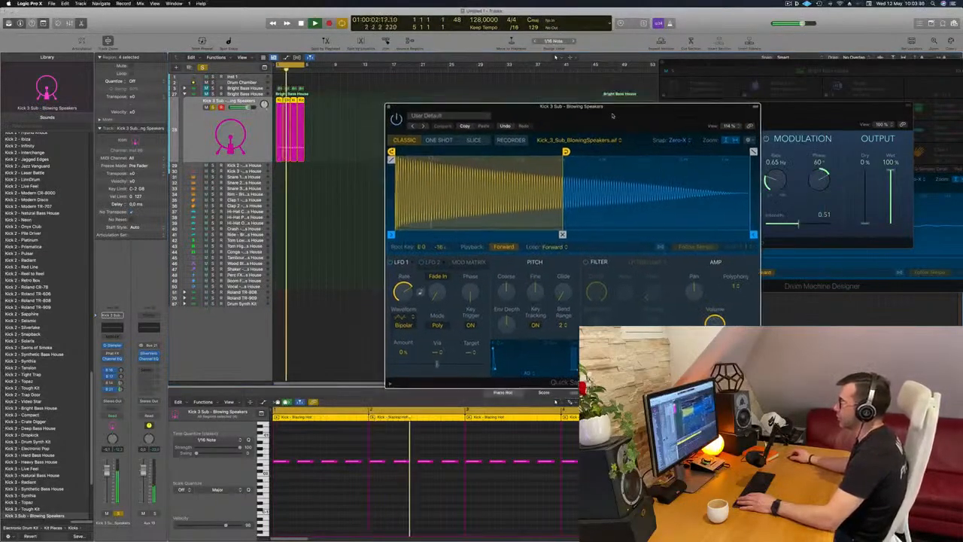
key(space)
click(192, 136)
key(space)
key(space)
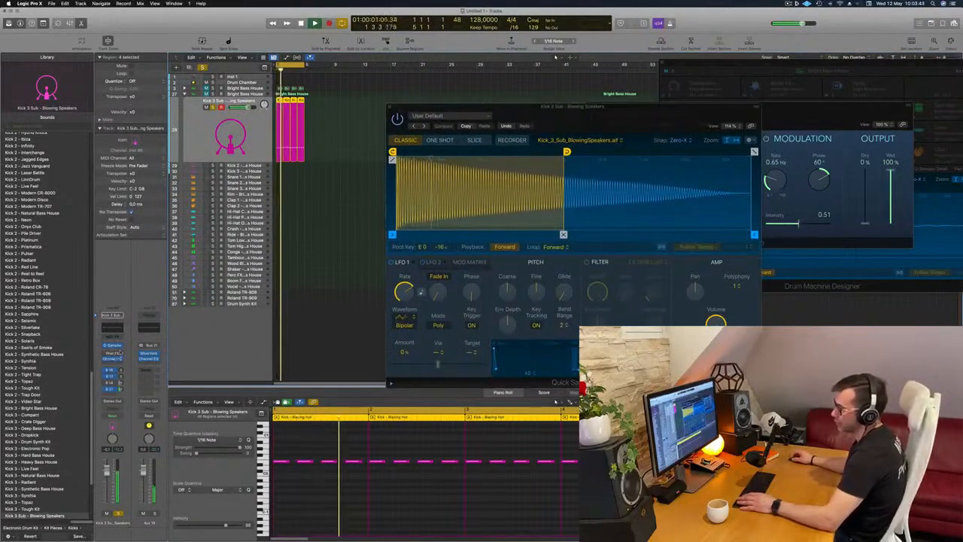
- Replace Phat FX on the Kick 3 Sub channel with a stereo Compressor, compare Studio FET and choose Classic VCA
click(113, 364)
mouse_move(139, 389)
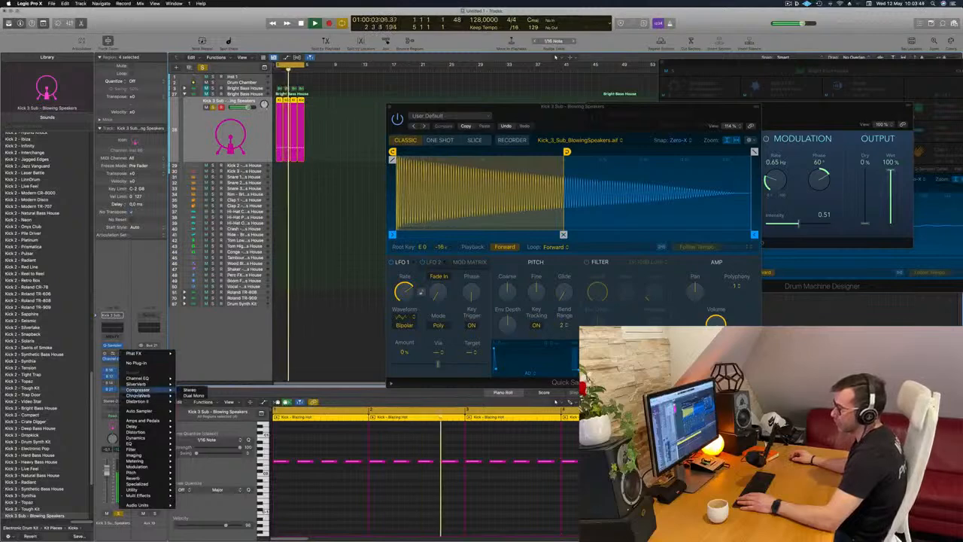
click(188, 390)
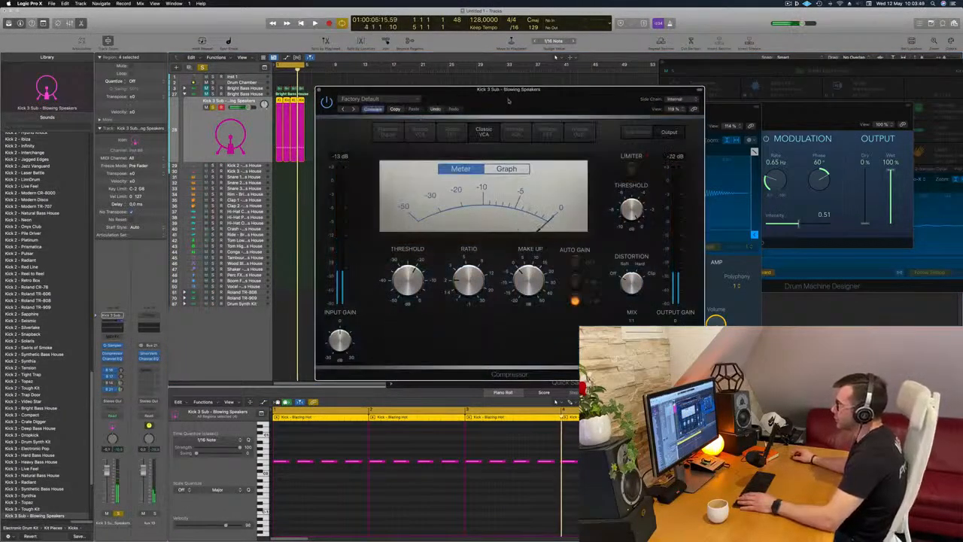
click(460, 137)
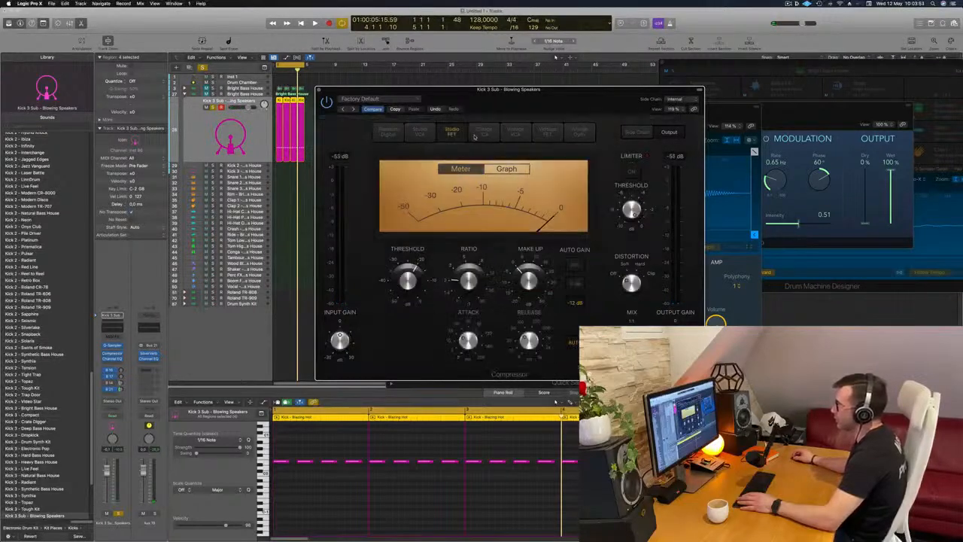
click(483, 132)
drag(532, 92, 566, 74)
key(space)
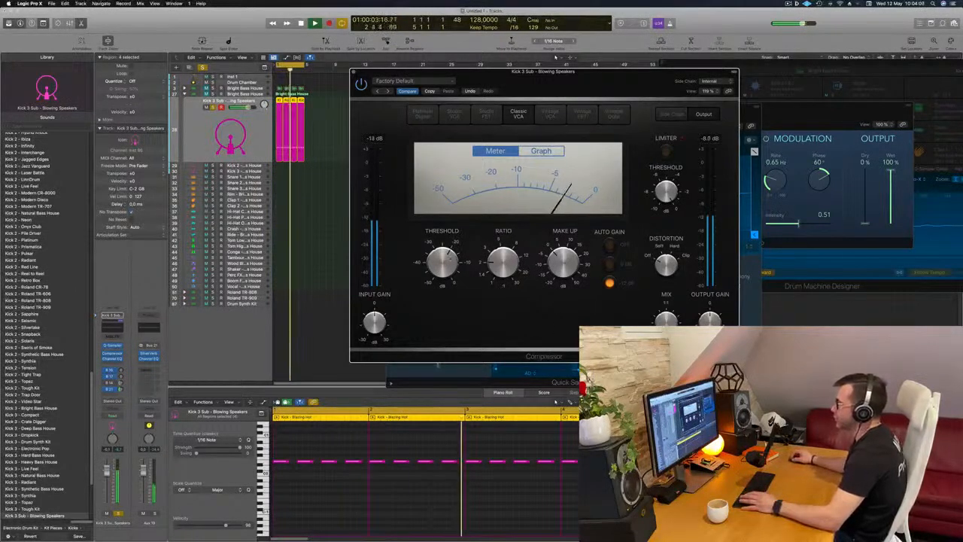
- Raise the Compressor's ratio slightly by ear during playback and close its window
drag(503, 261, 507, 243)
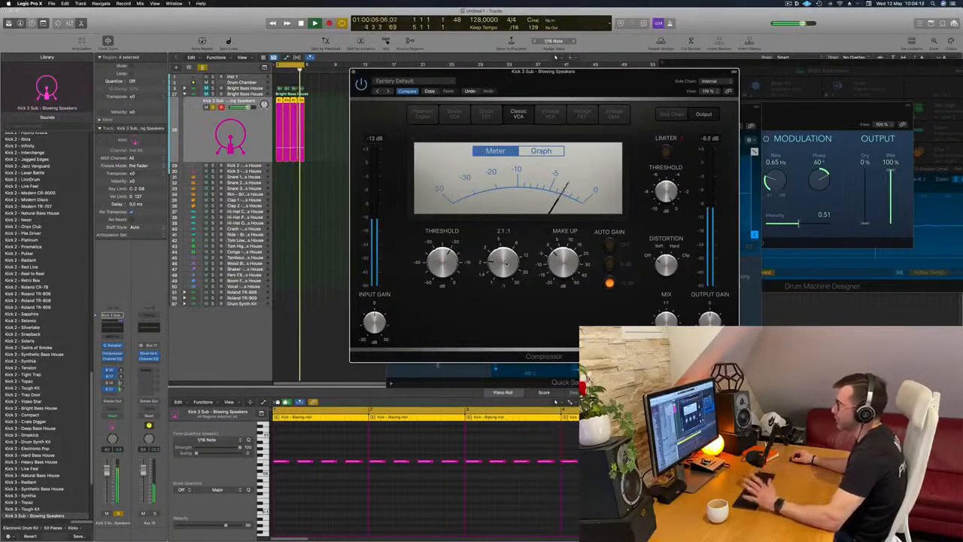
drag(508, 249, 507, 245)
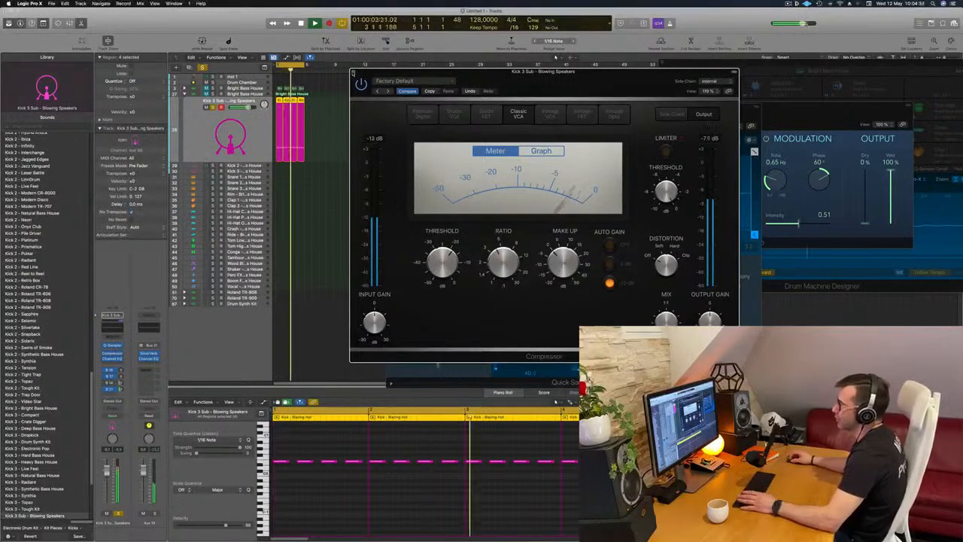
click(353, 73)
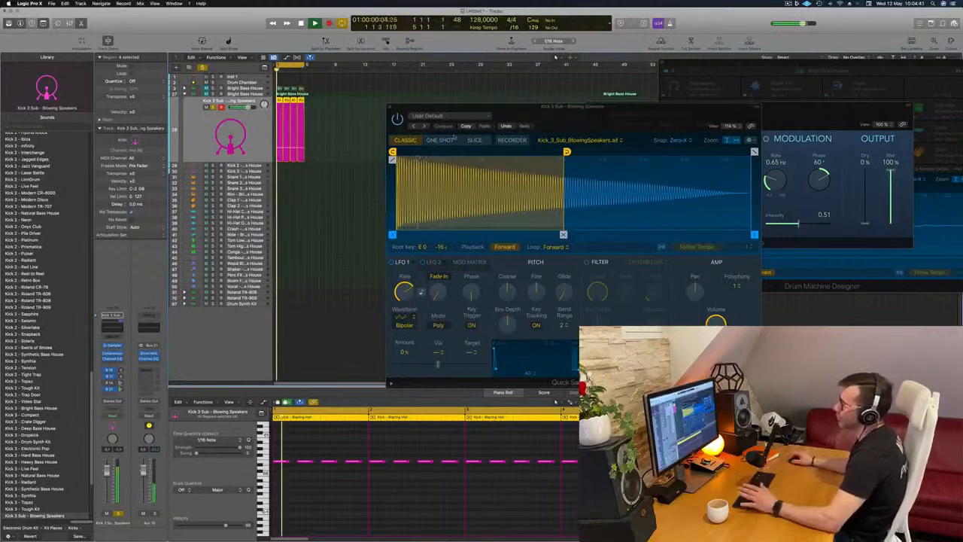
- Move the Quick Sampler window aside and copy the Kick - Blazing Hot region to bar 1 of the Kick 2 - Bright Bass House track
drag(552, 139, 633, 122)
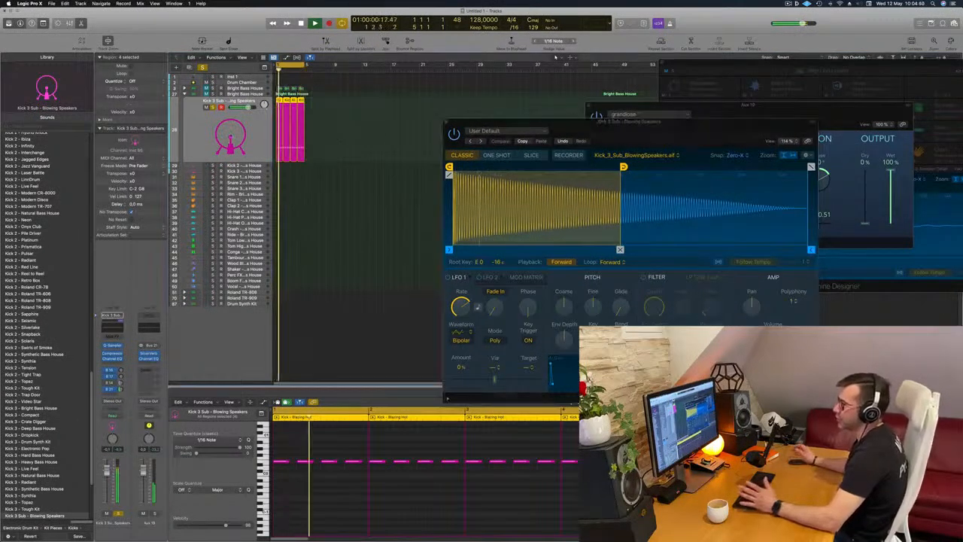
click(394, 186)
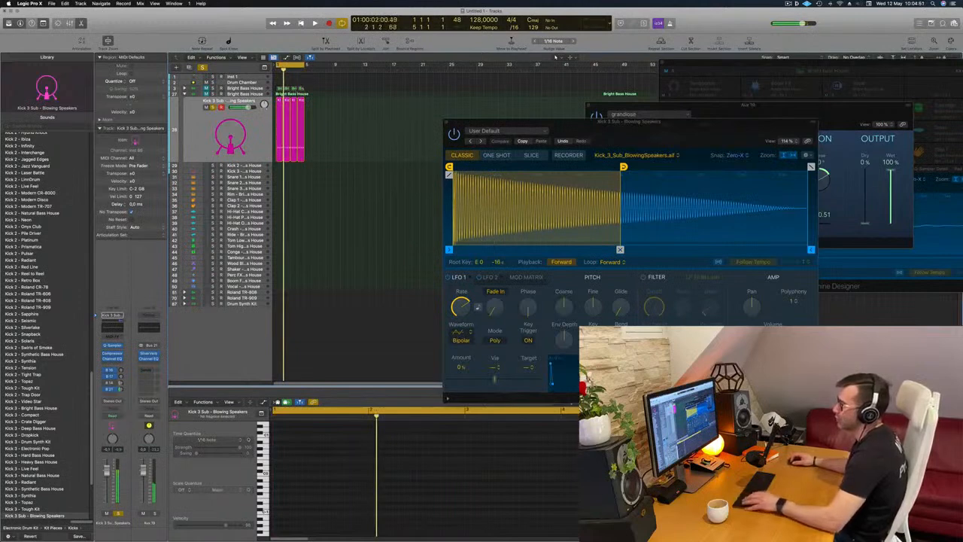
click(302, 89)
drag(301, 89, 279, 175)
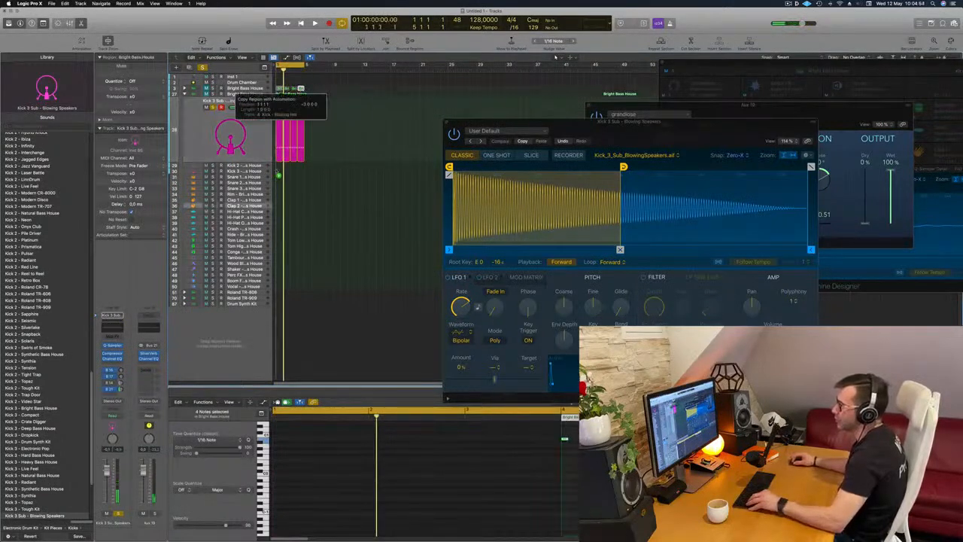
drag(298, 89, 280, 172)
click(279, 100)
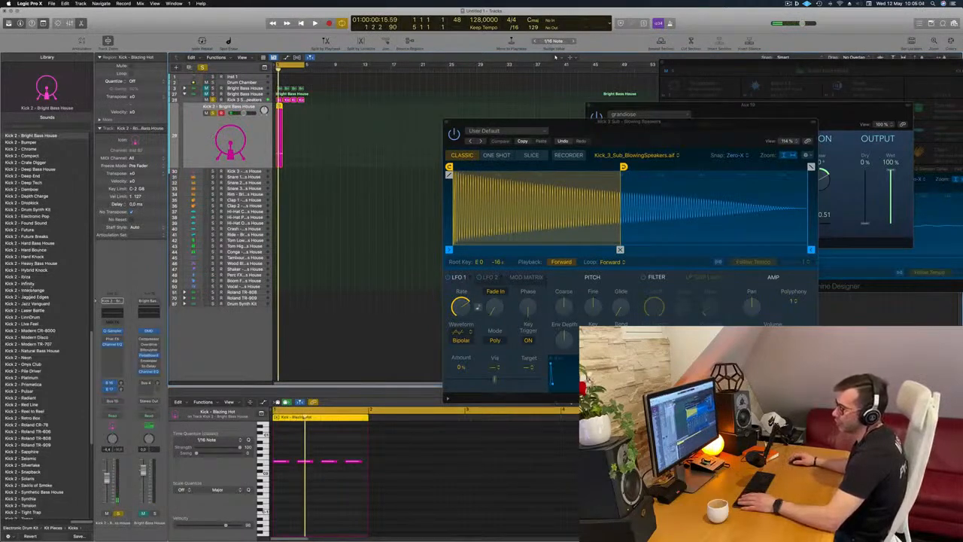
- Select the four notes in the Kick 2 region and transpose them by ear in the Piano Roll
scroll(45, 323, up, 5)
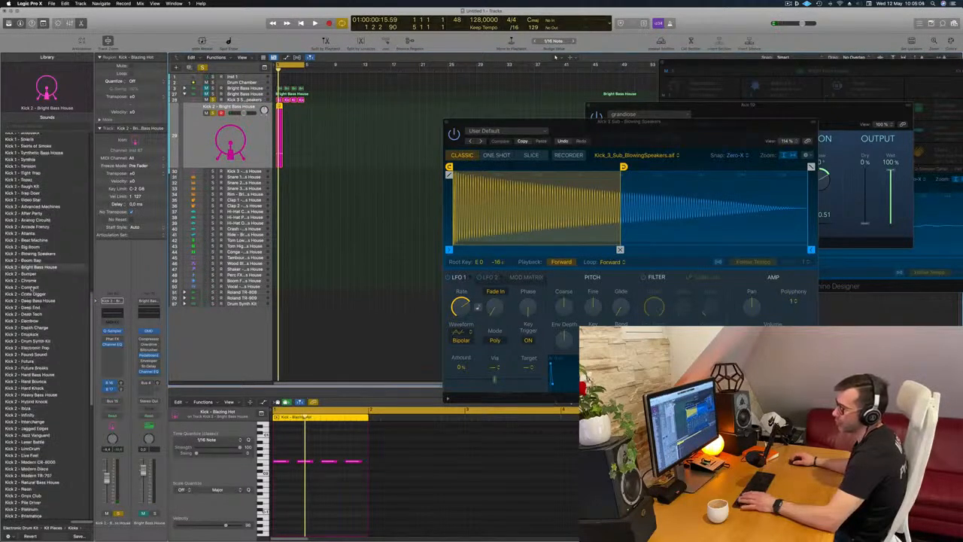
scroll(32, 287, up, 5)
drag(277, 447, 362, 482)
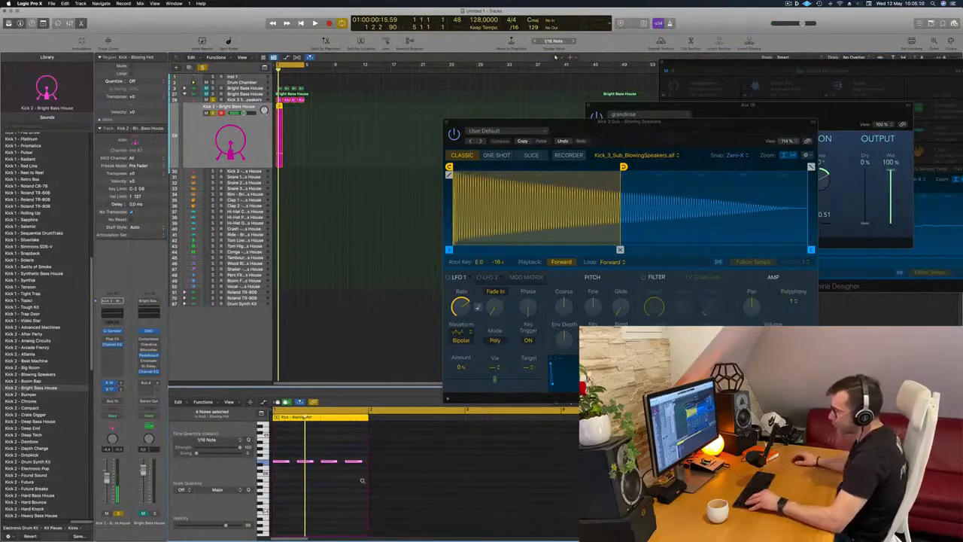
key(z)
scroll(328, 478, up, 3)
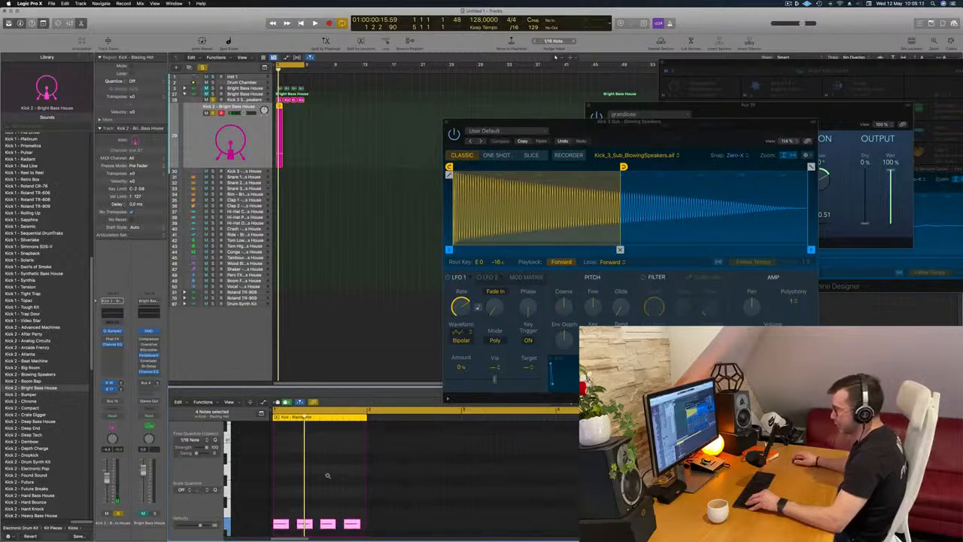
scroll(328, 478, up, 2)
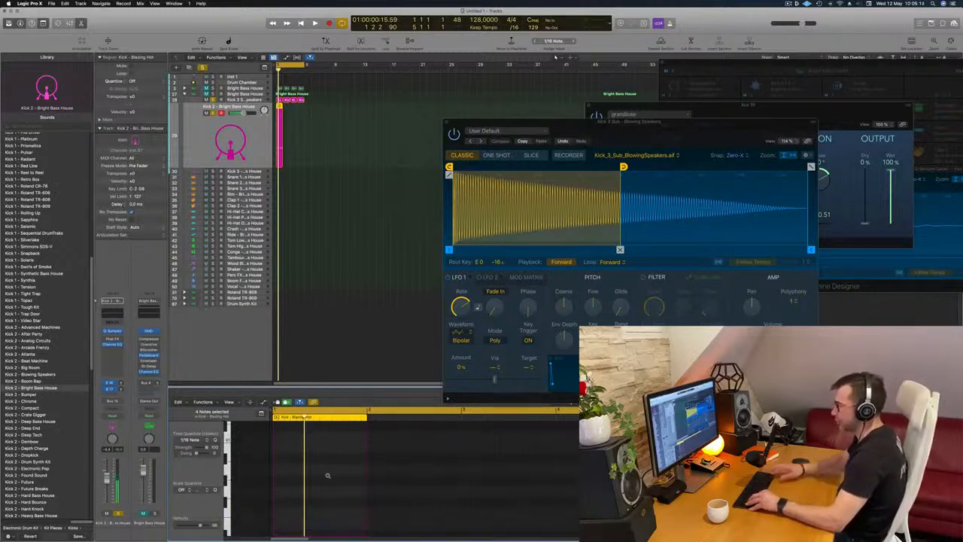
scroll(327, 477, down, 2)
scroll(327, 476, up, 2)
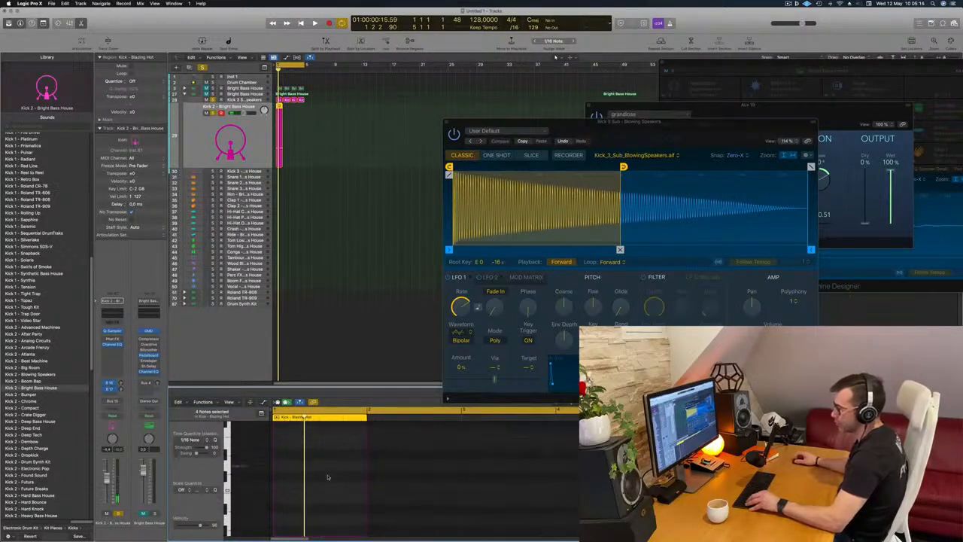
scroll(327, 476, down, 4)
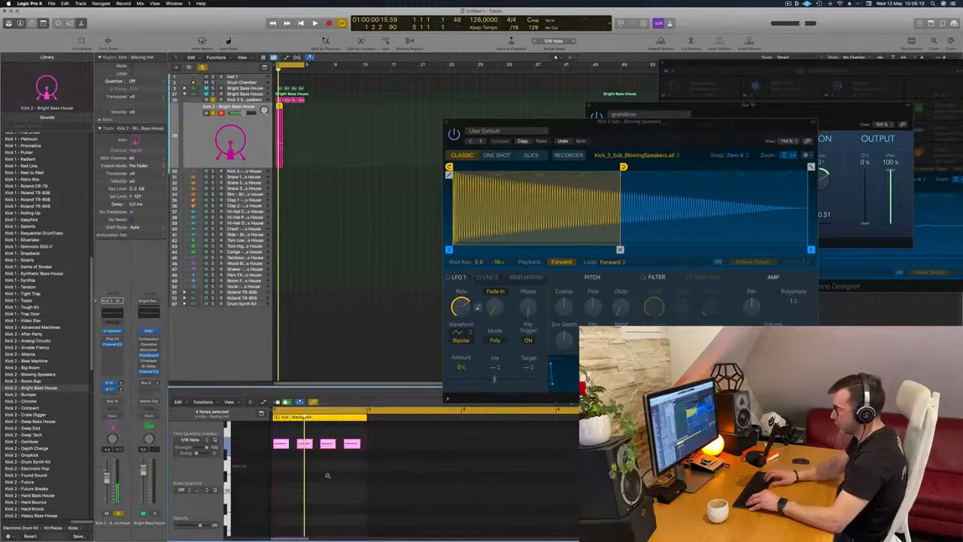
scroll(327, 476, up, 2)
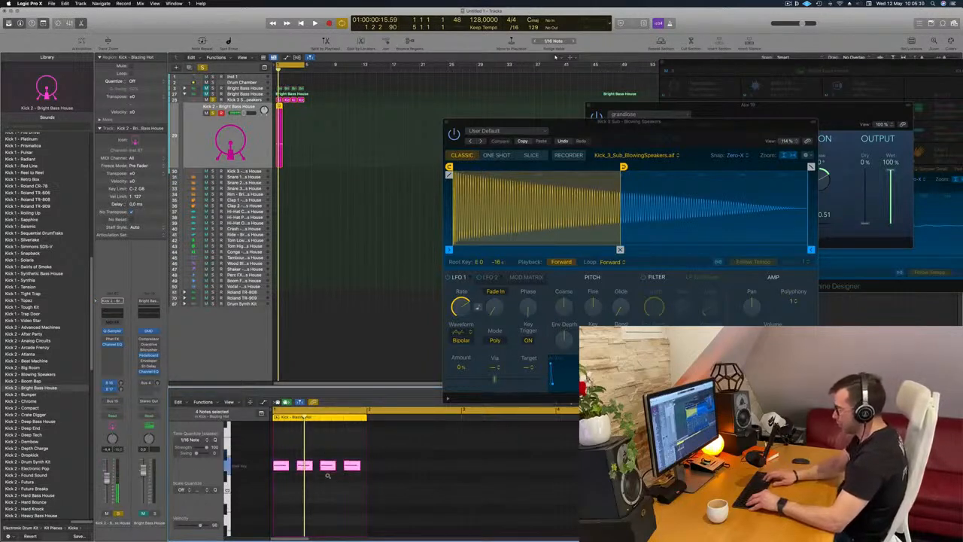
scroll(329, 477, down, 4)
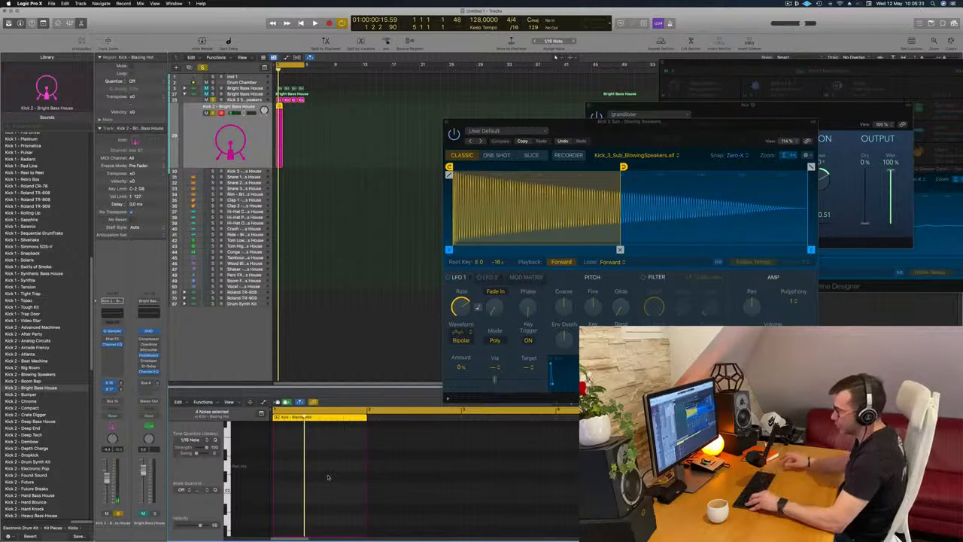
scroll(327, 476, up, 3)
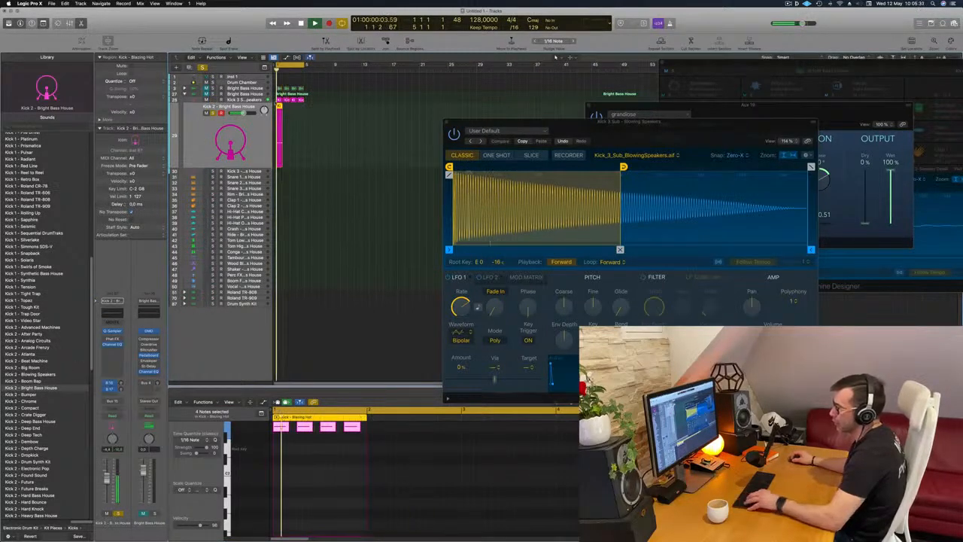
- Duplicate the transposed Kick 2 region across bars 1 to 4 and play it with the Bright Bass House stack soloed
drag(280, 107, 296, 112)
click(301, 113)
click(199, 135)
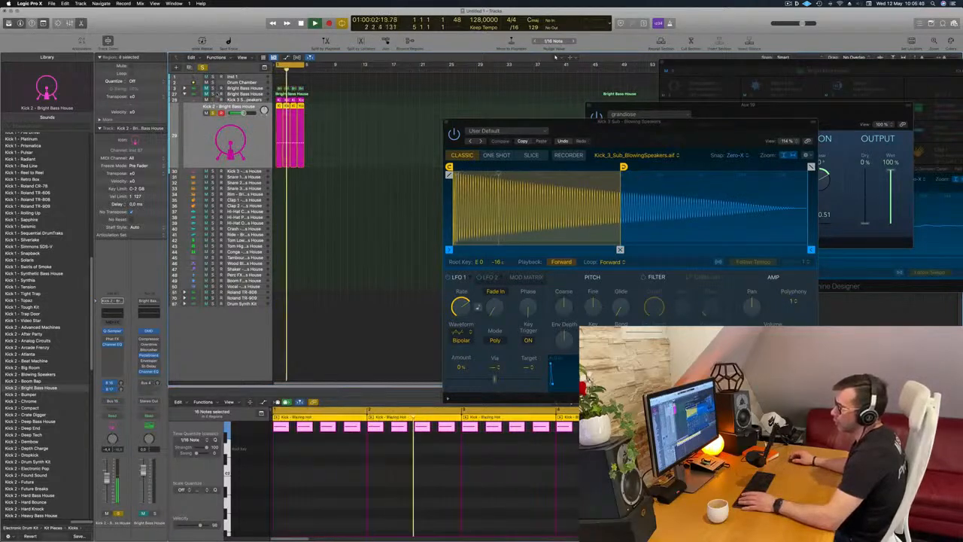
key(Return)
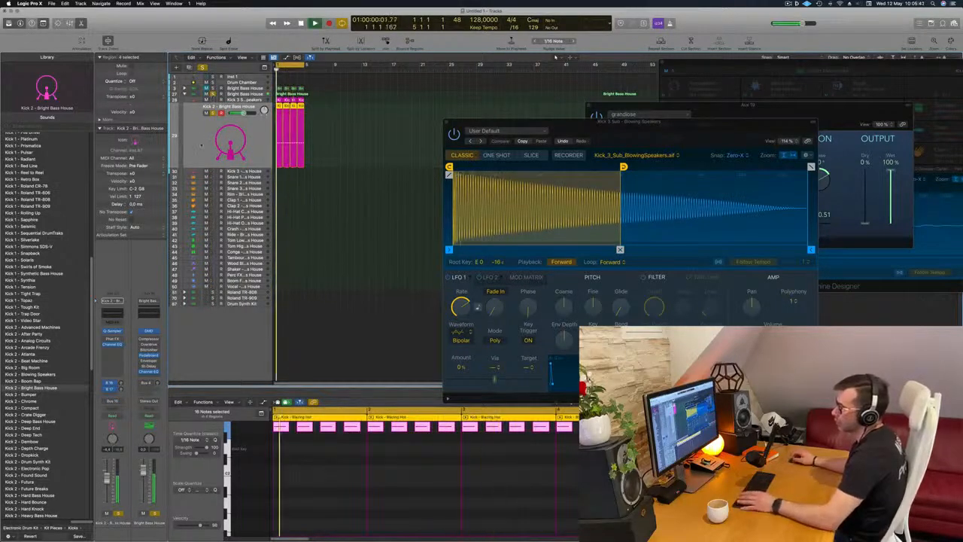
key(space)
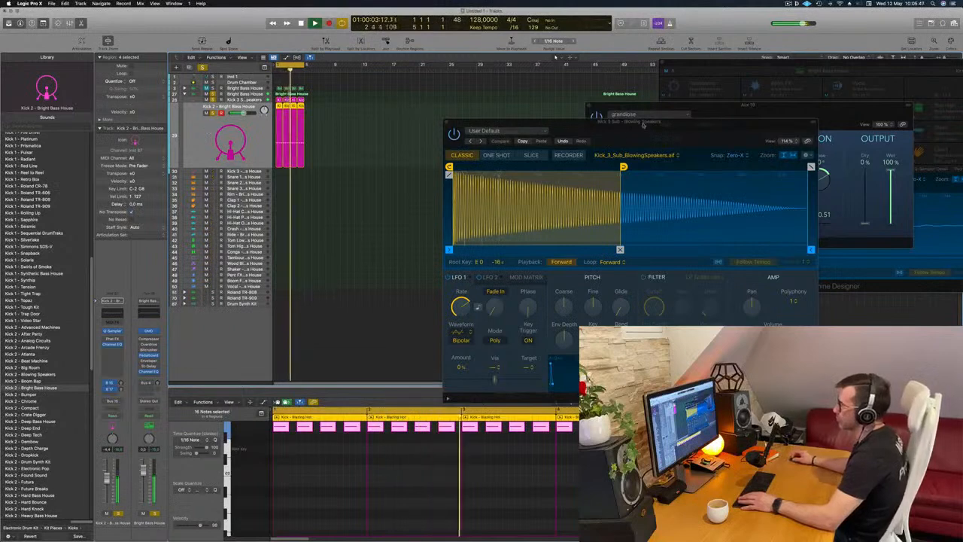
- Audition Kick 1 presets from 808 Flex to Analog Circuits on the Kick 2 track and load Kick 1 - Arcade Frenzy
drag(644, 124, 617, 127)
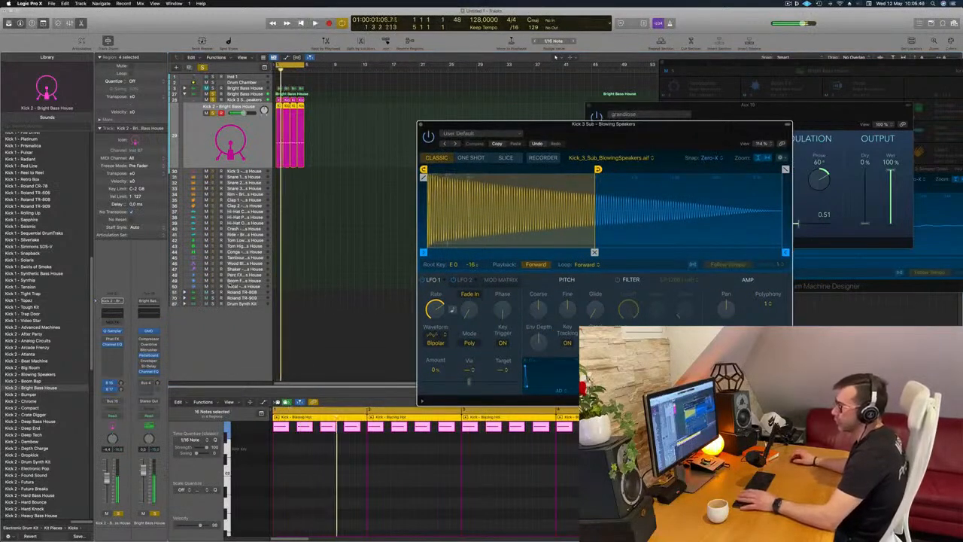
scroll(52, 295, down, 5)
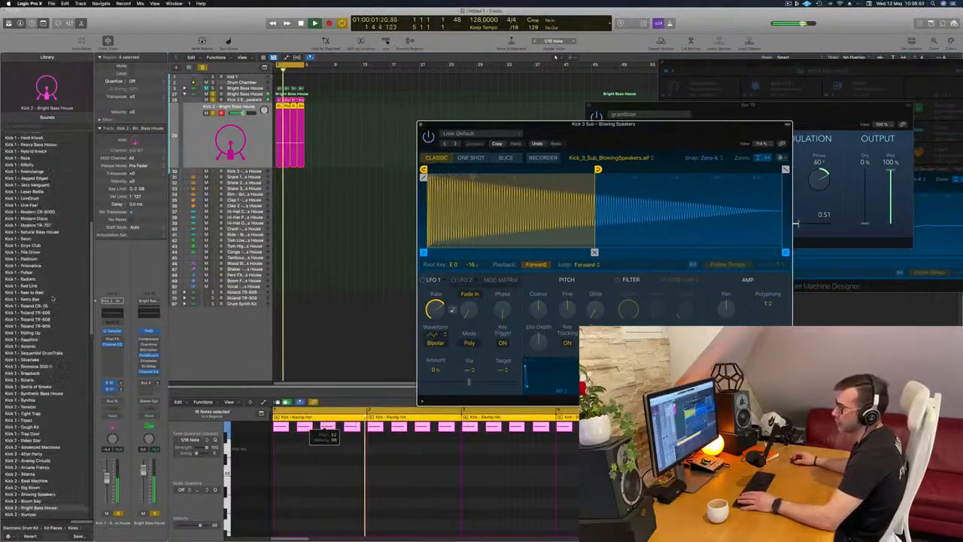
scroll(52, 299, down, 2)
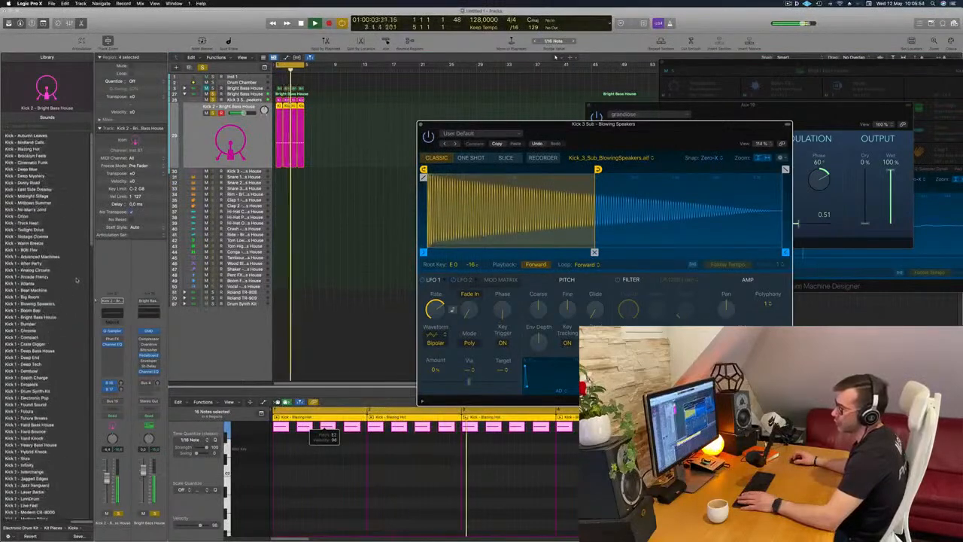
click(33, 242)
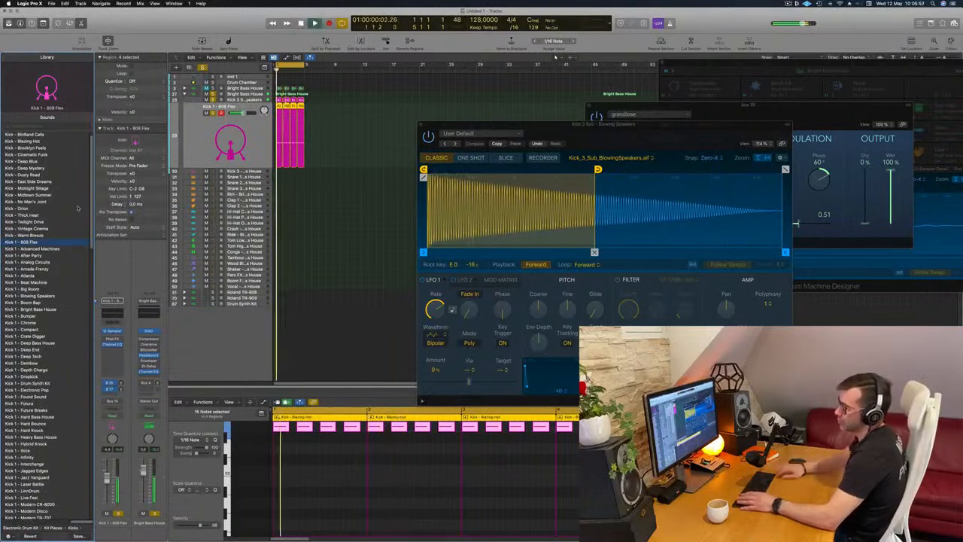
key(Down)
key(Down)
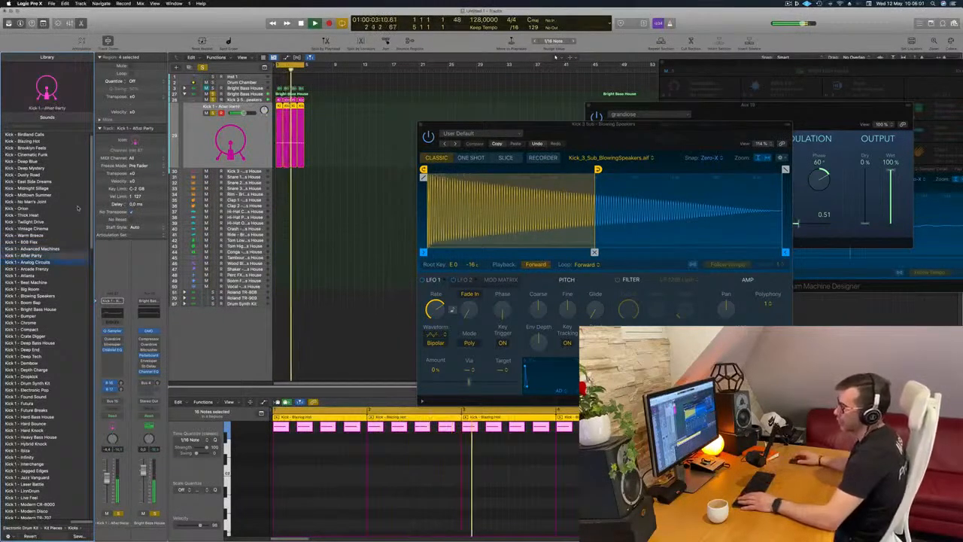
key(shift+alt+Up)
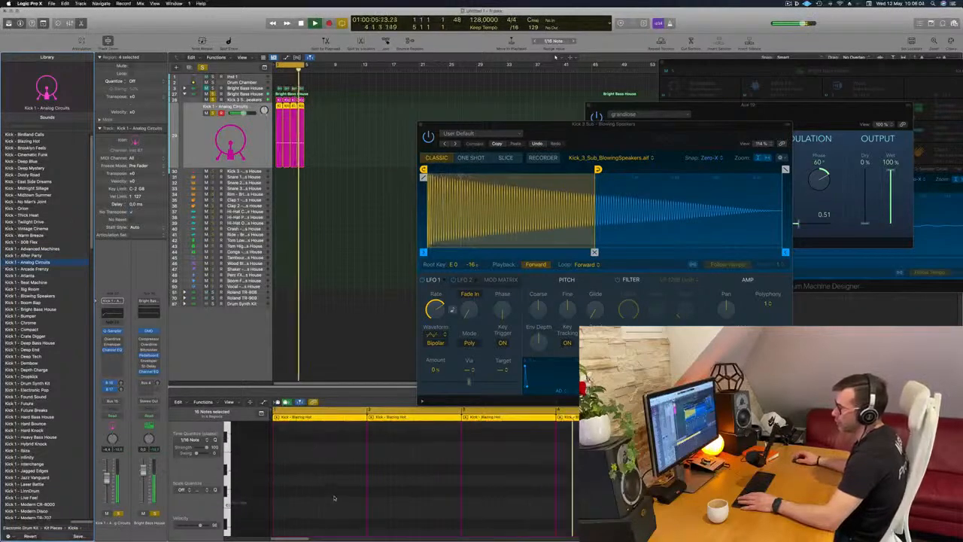
scroll(334, 497, up, 5)
key(Down)
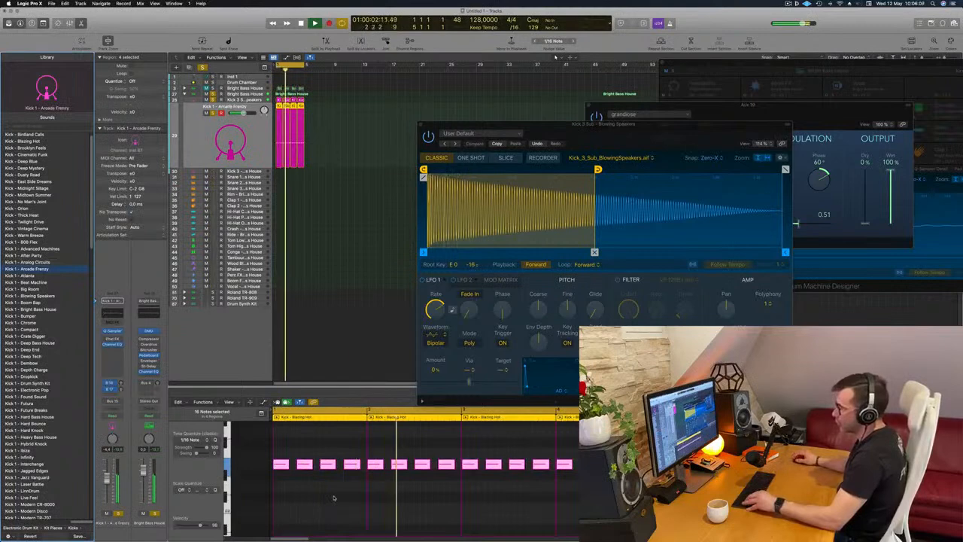
- Transpose all the Kick 1 - Arcade Frenzy notes by ear in the Piano Roll during playback
scroll(335, 497, down, 3)
key(Tab)
key(Delete)
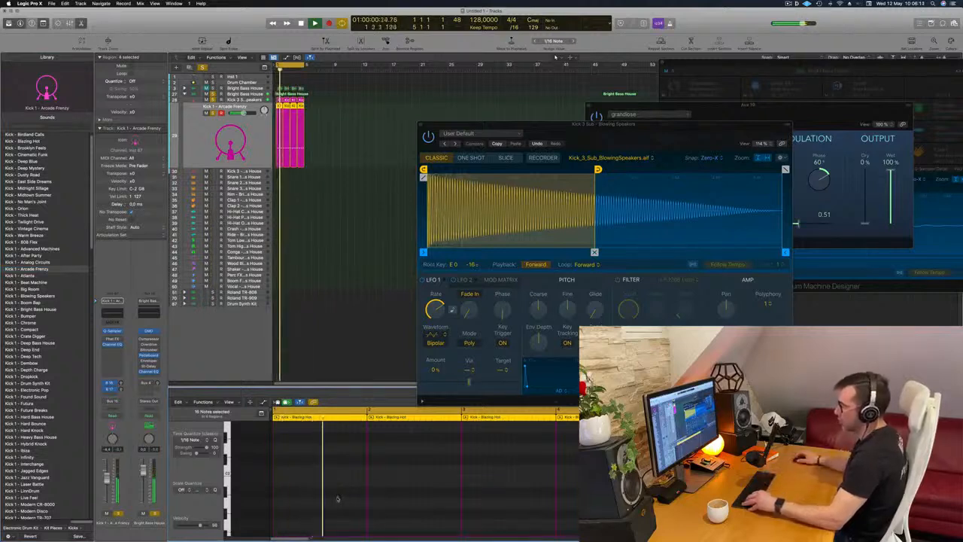
scroll(346, 498, down, 8)
key(Delete)
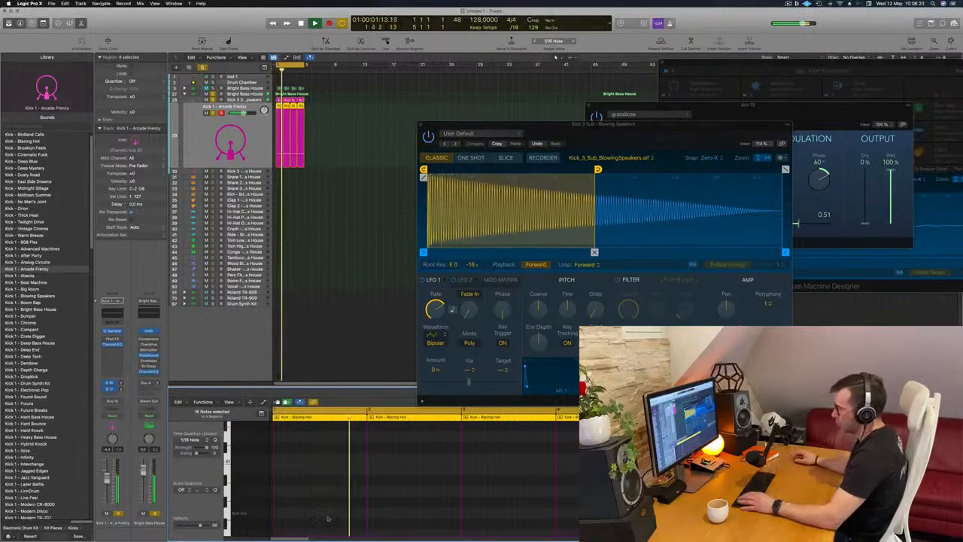
scroll(331, 517, down, 4)
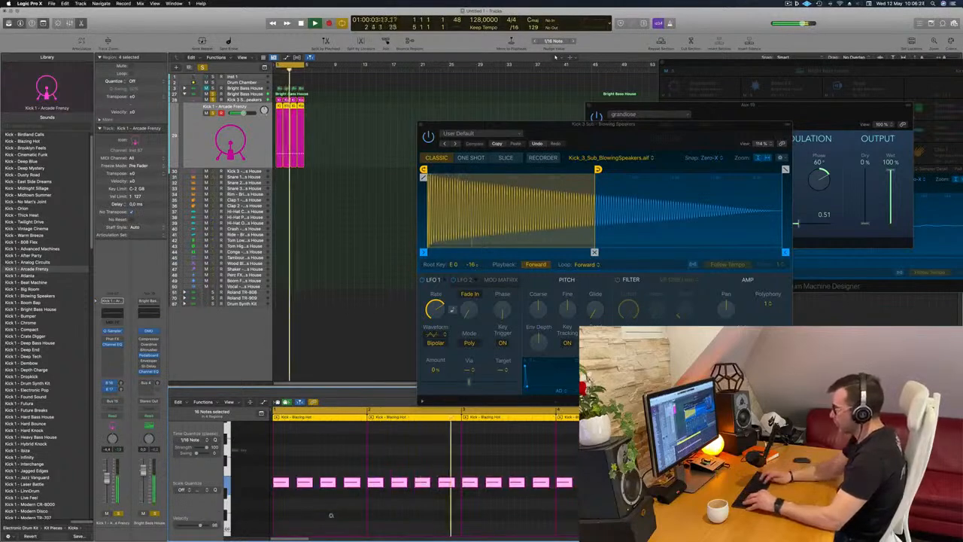
key(alt+shift+Up)
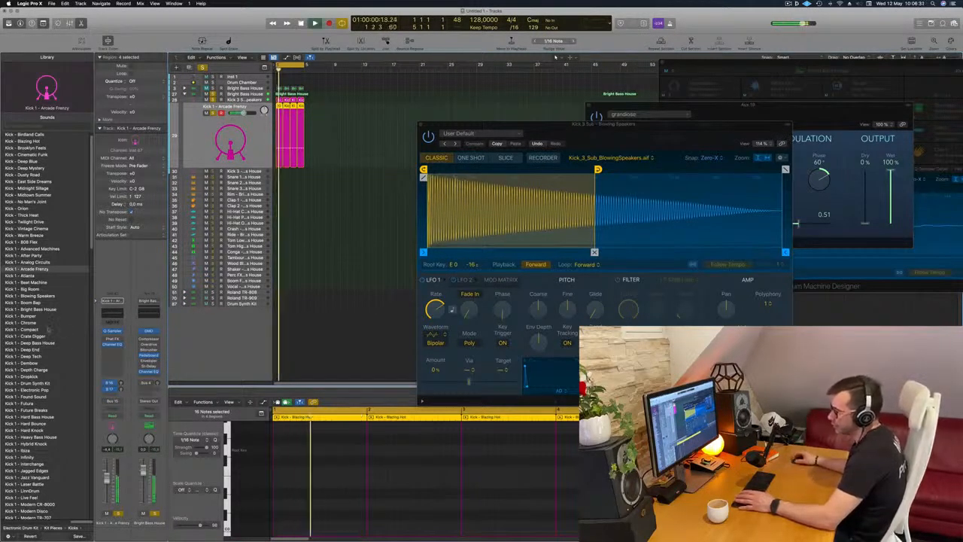
- Compare the Arcade Frenzy and Kick 3 Sub frequency spectra in their Channel EQs, and close both EQ windows
click(109, 315)
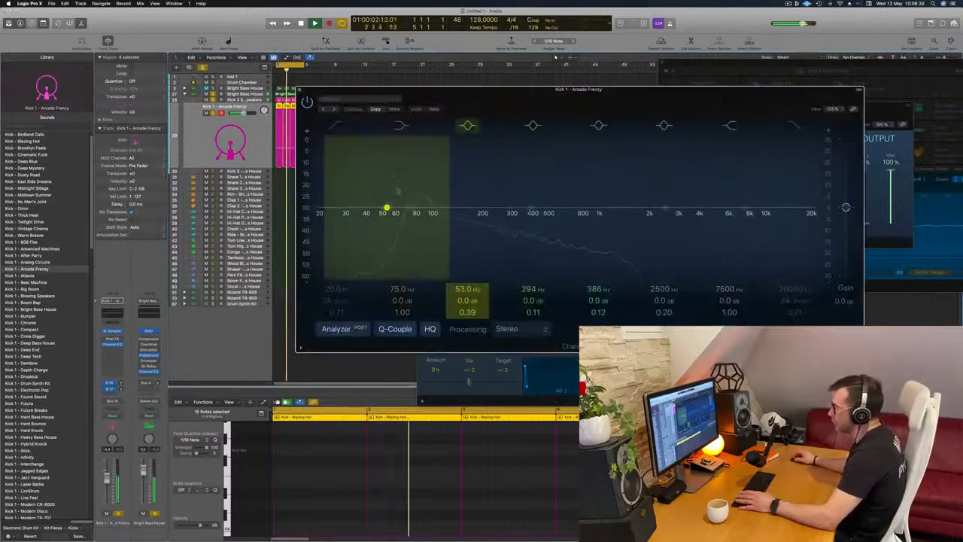
drag(522, 89, 589, 146)
key(Up)
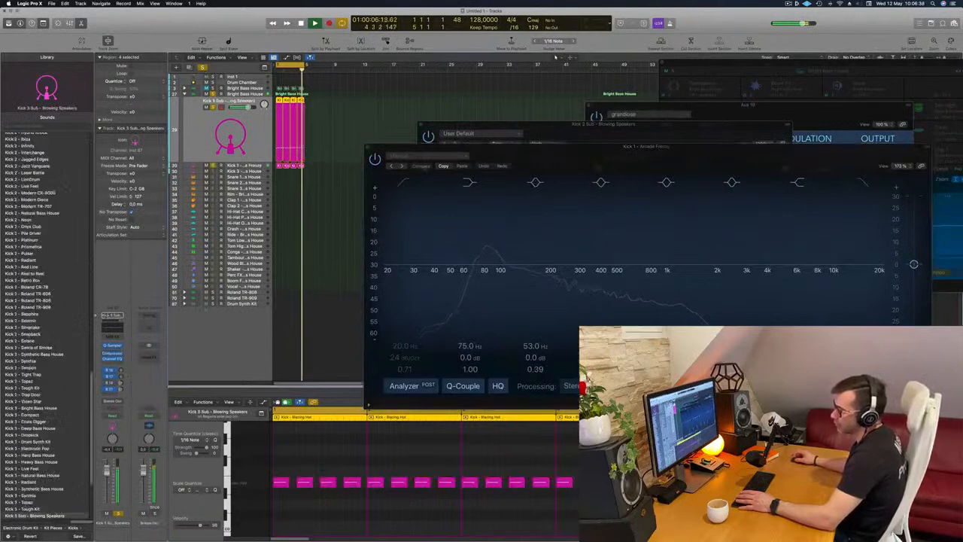
click(109, 329)
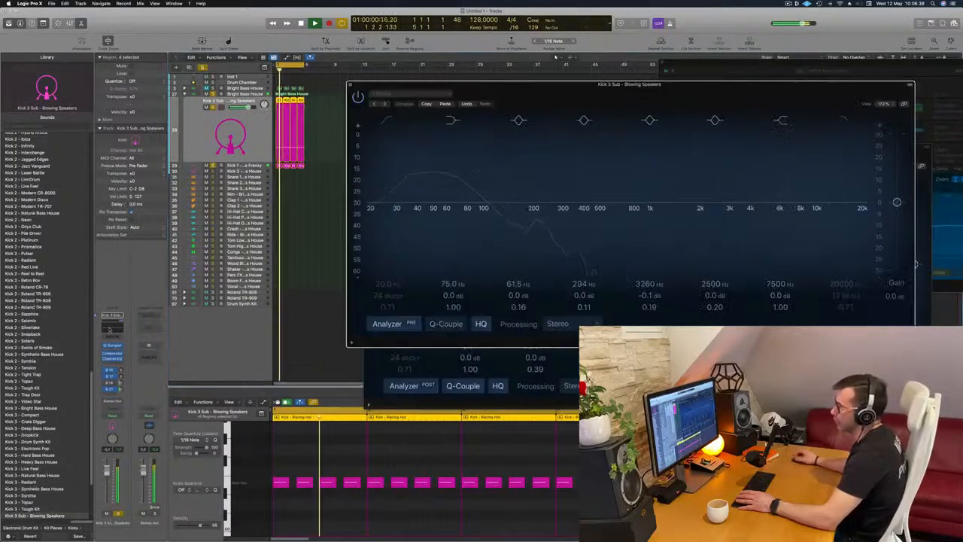
drag(594, 86, 572, 298)
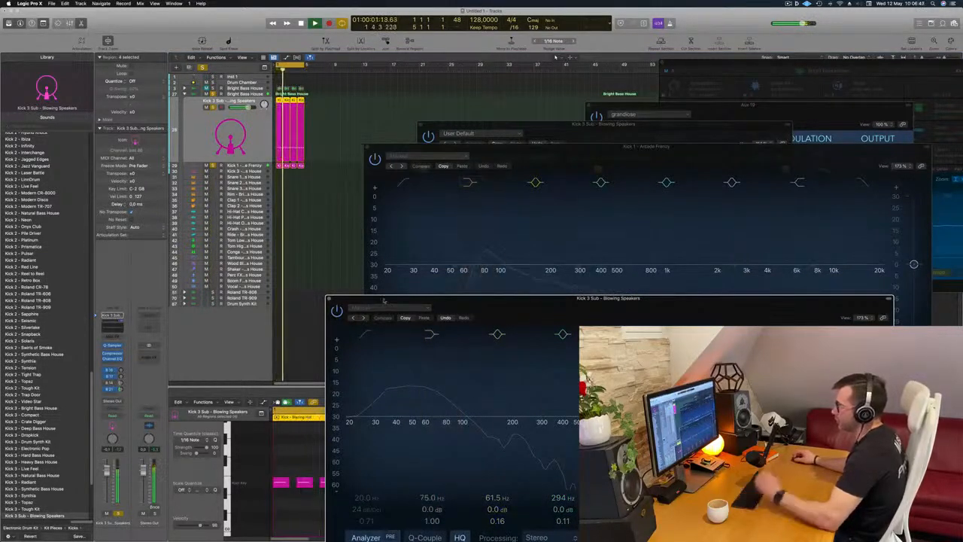
click(329, 299)
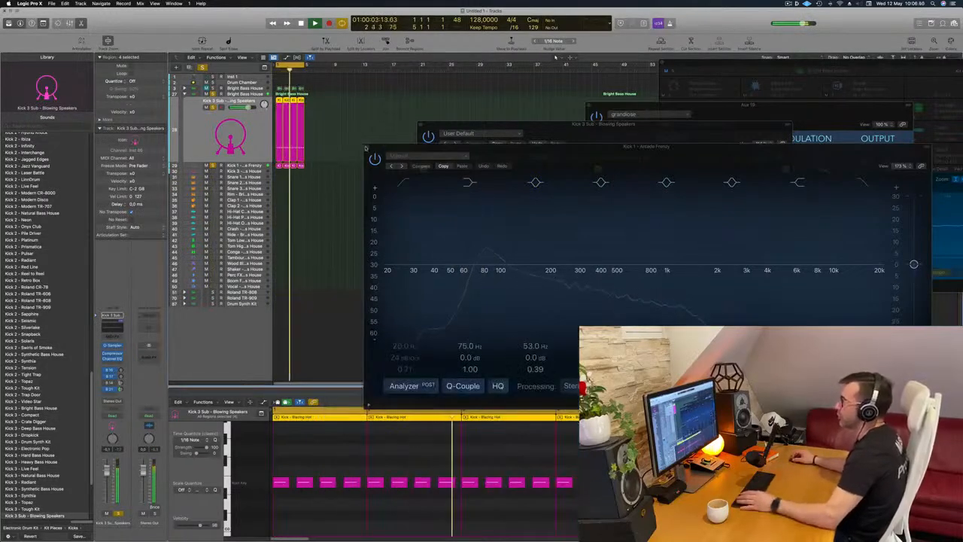
click(368, 148)
- Move the Quick Sampler window clear of the tracks, replay the Bright Bass House kick layers and select the Drum Chamber track
drag(527, 125, 649, 71)
click(197, 118)
key(space)
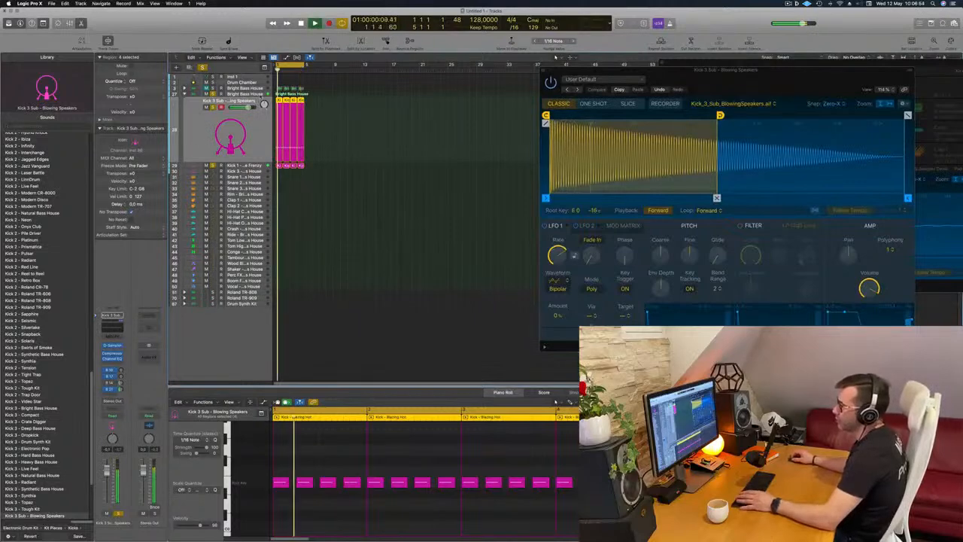
key(Up)
key(space)
key(space)
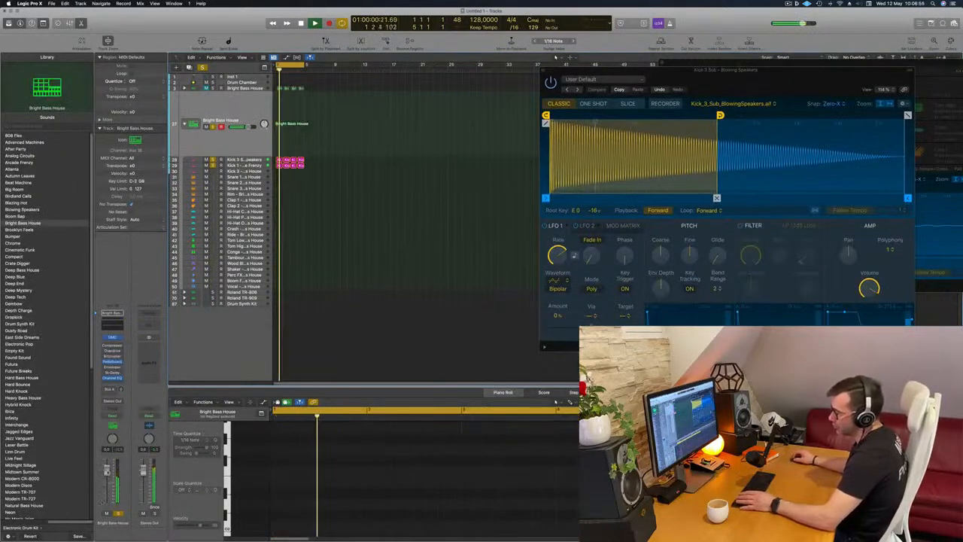
key(space)
key(space)
click(255, 83)
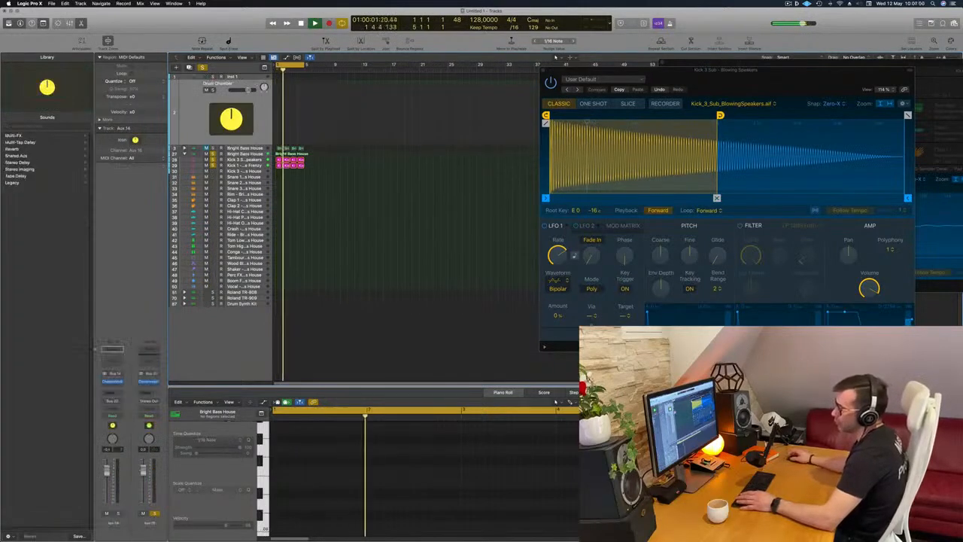
- Replay the kick while stepping through the Bright Bass House stack and its Kick 3 Sub and Kick 1 - Arcade Frenzy layers
key(space)
click(248, 149)
key(space)
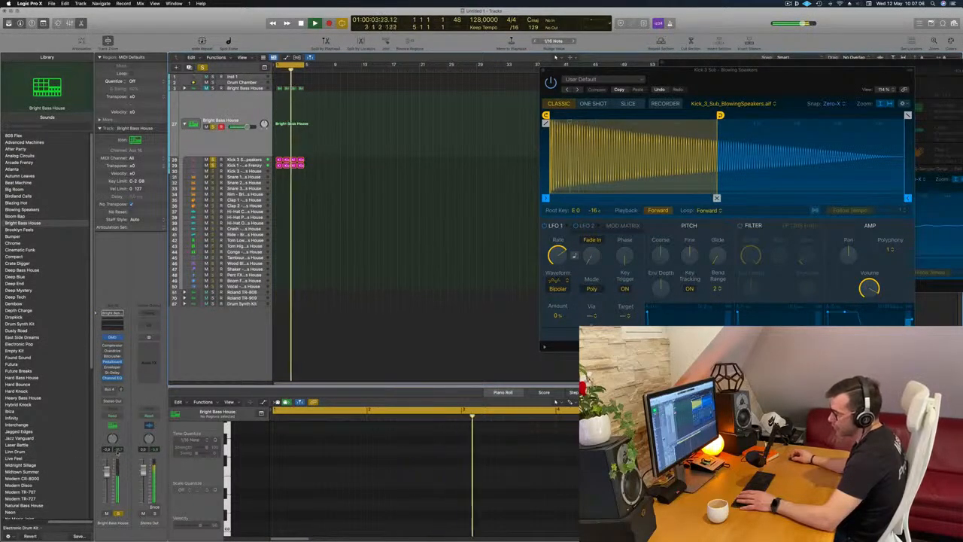
key(Return)
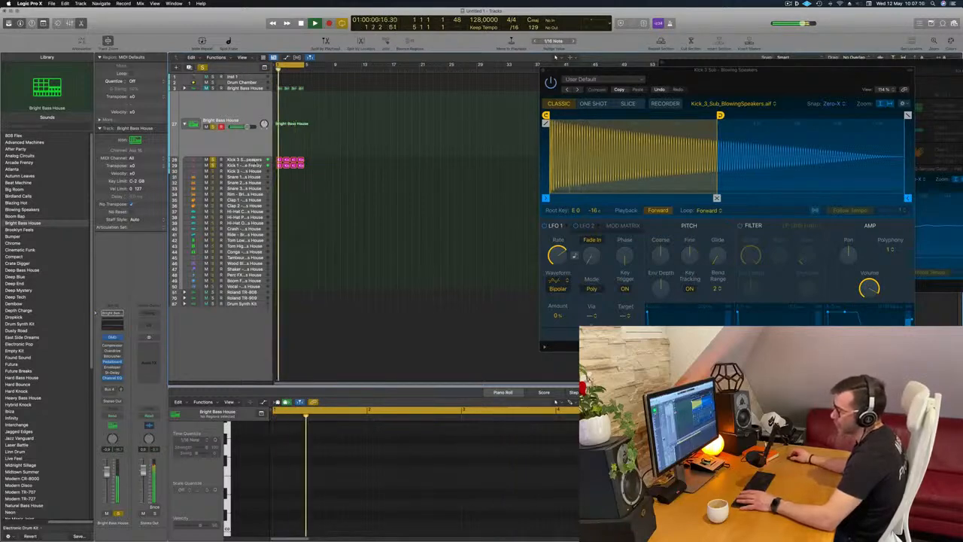
click(259, 160)
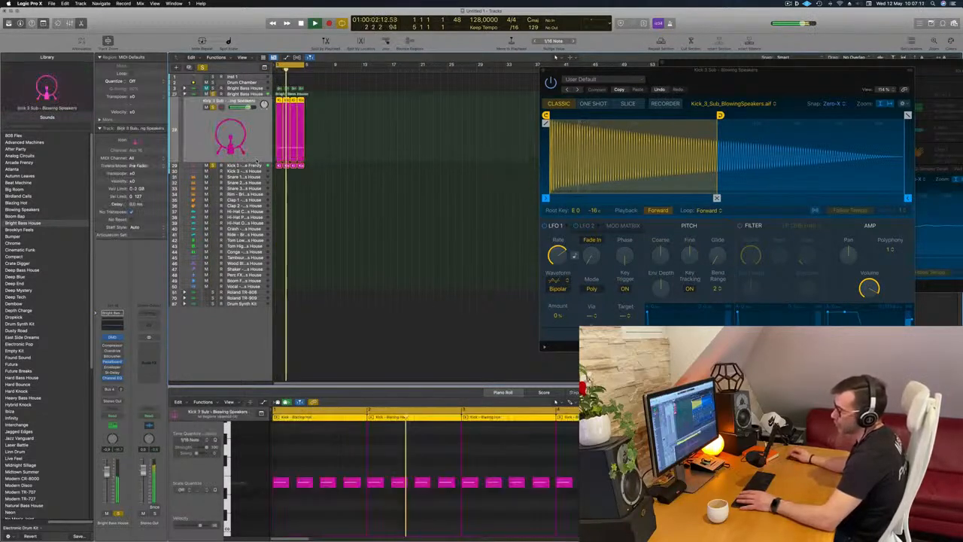
key(Return)
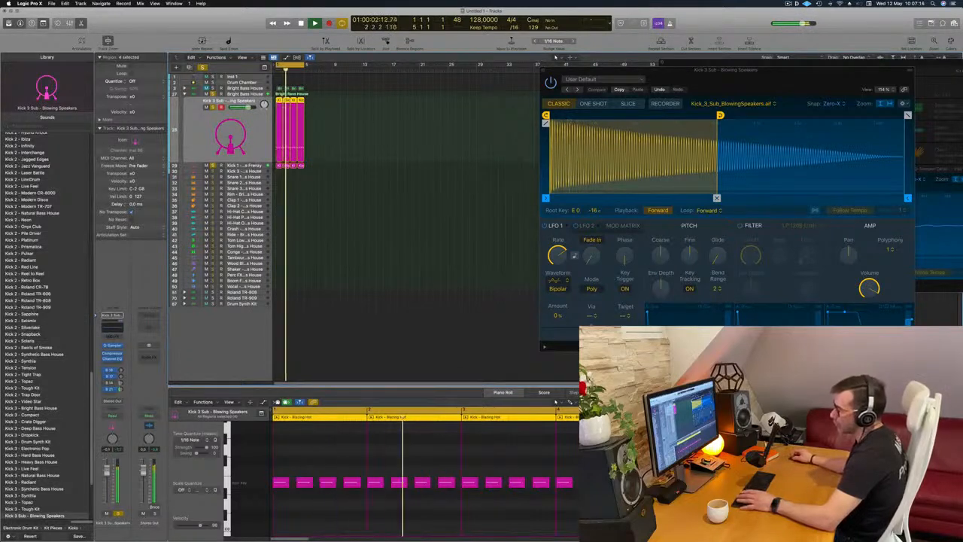
click(239, 166)
key(space)
key(space)
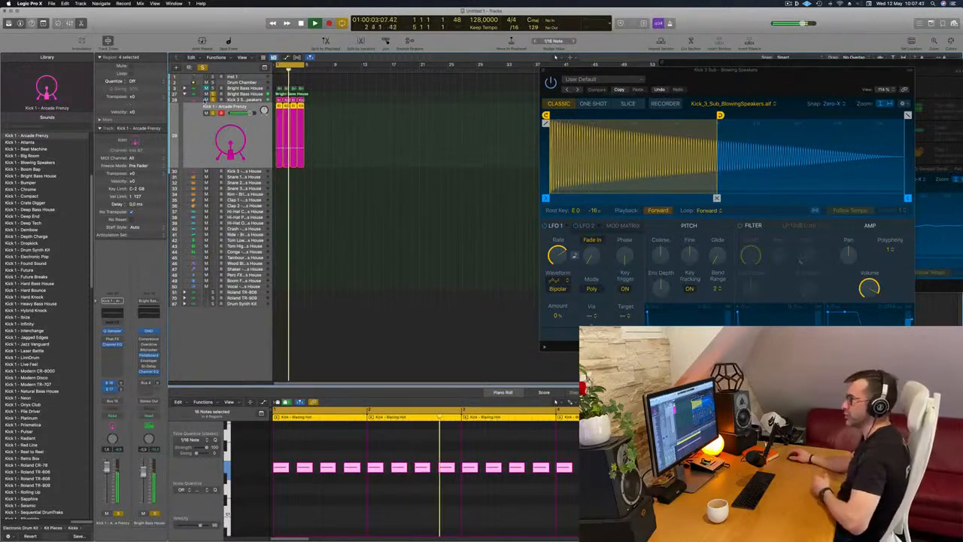
key(Up)
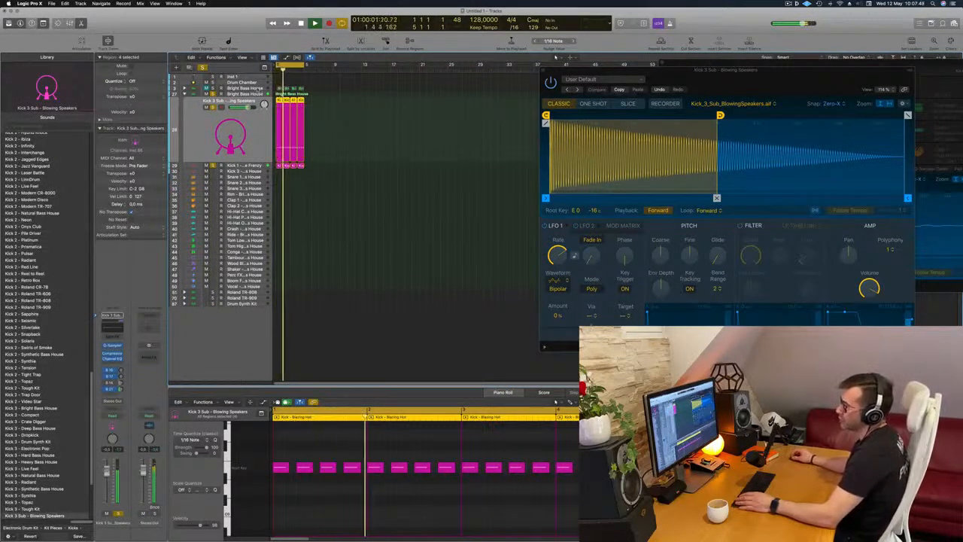
- Enable the Compressor on the Bright Bass House stack and lower its threshold while the kick plays
click(237, 94)
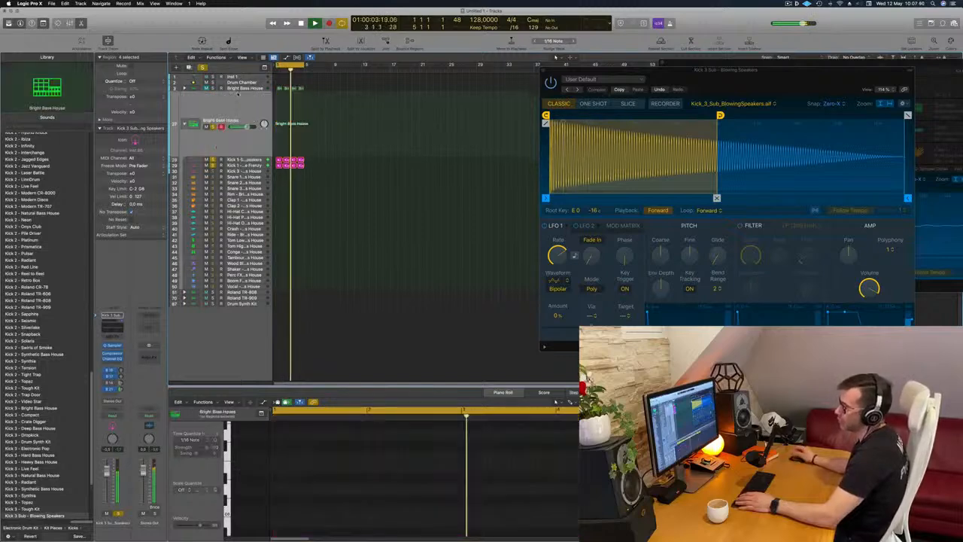
key(space)
key(space)
key(space)
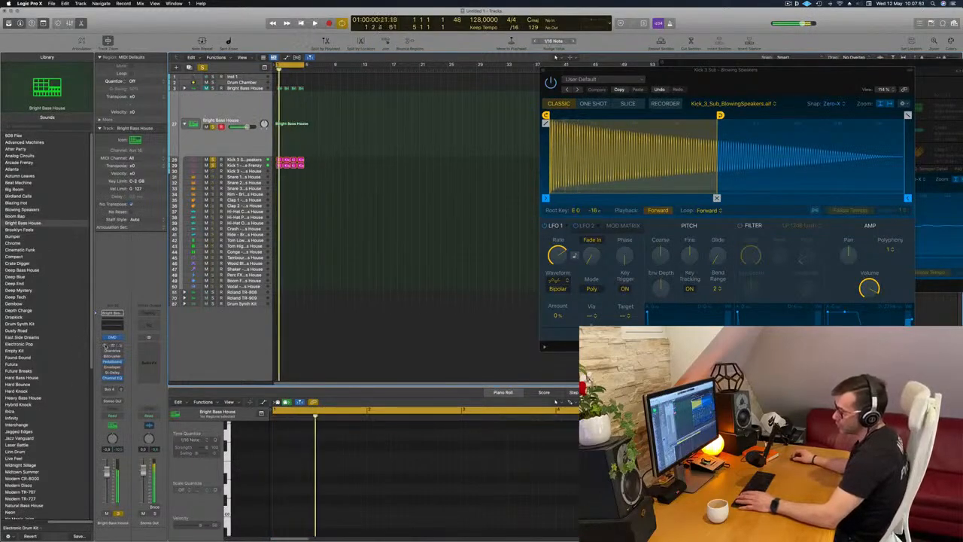
click(113, 345)
drag(503, 103, 460, 121)
key(space)
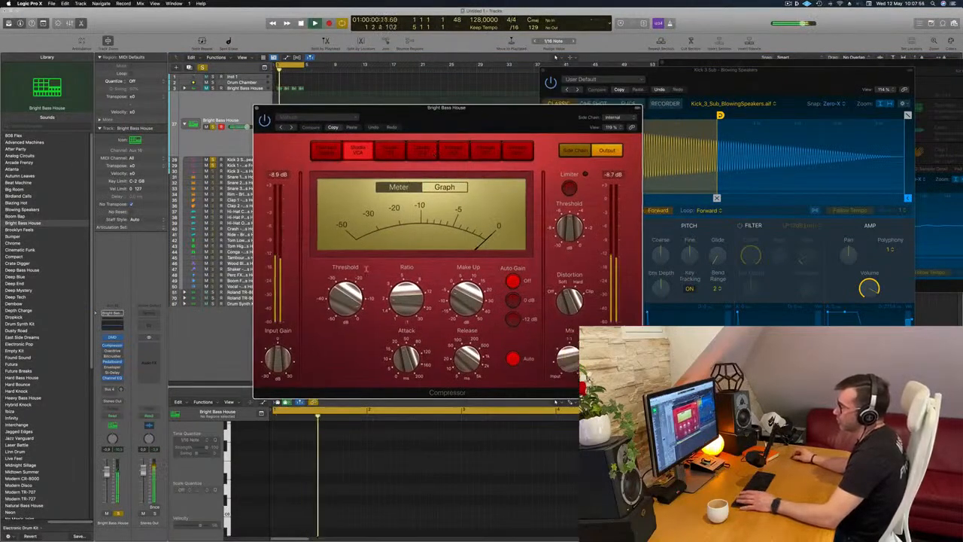
drag(341, 313, 345, 331)
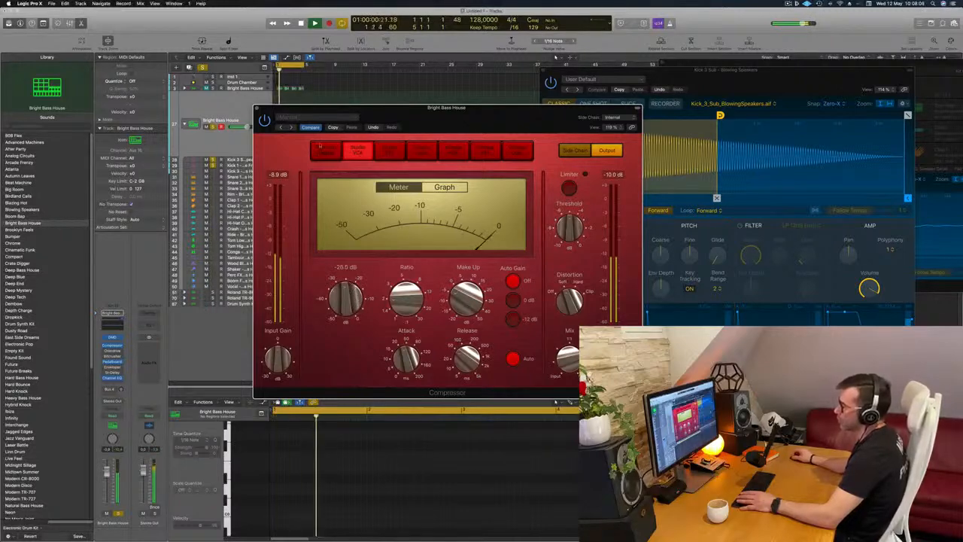
click(257, 108)
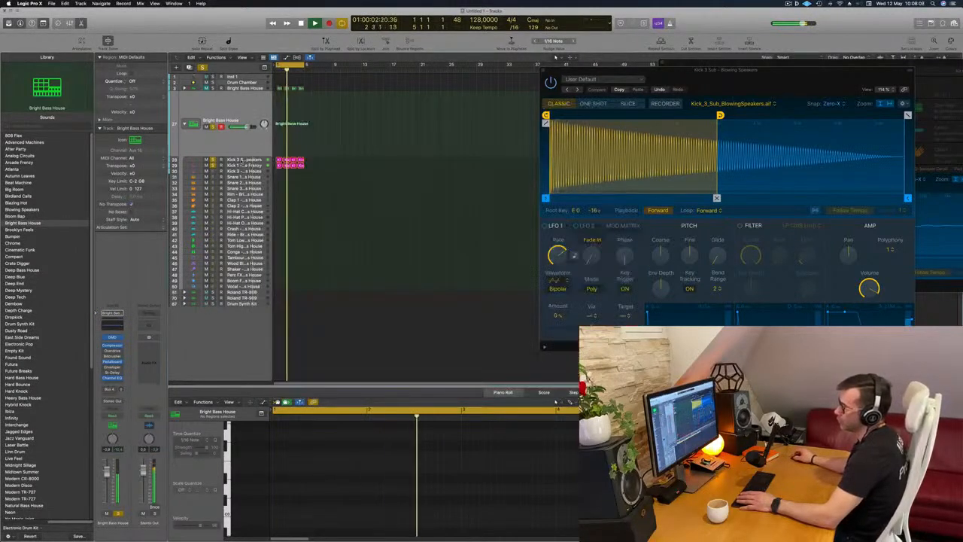
- Enable the Kick 3 Sub track's send to Bus 21 and open the Channel EQ on its Aux 19 return
click(243, 159)
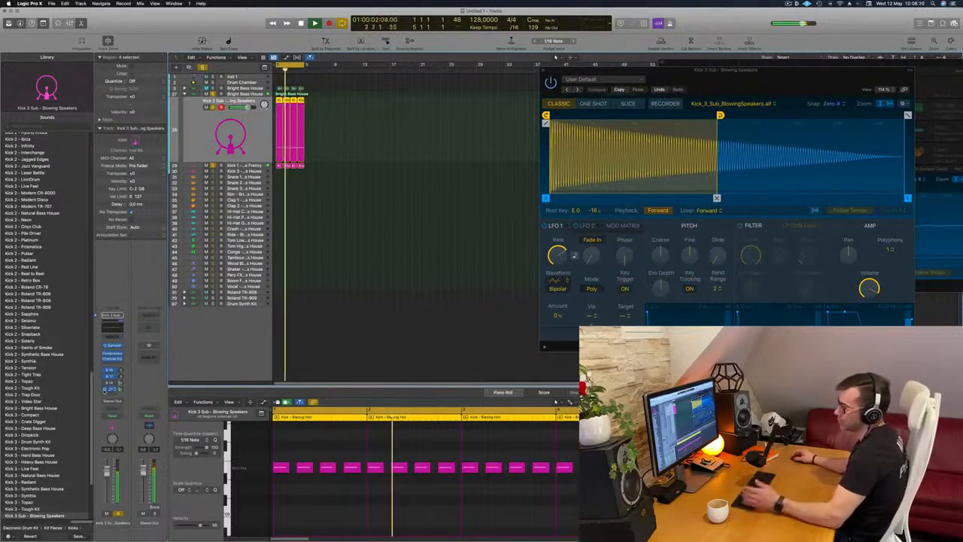
right_click(106, 388)
click(113, 390)
click(149, 359)
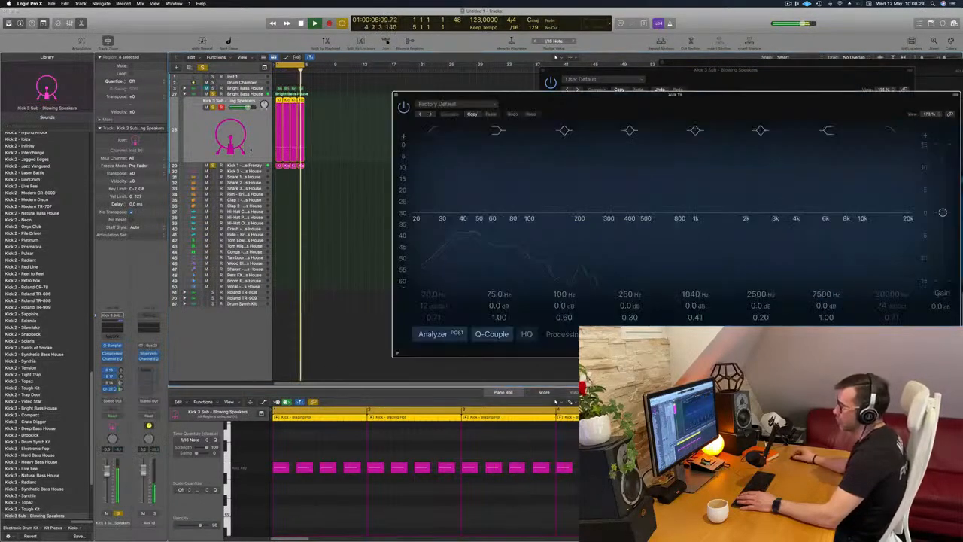
- Add a low cut at 97.5 Hz with an 18 dB/Oct slope to the Aux 19 Channel EQ and stop playback
click(433, 131)
drag(431, 157, 550, 158)
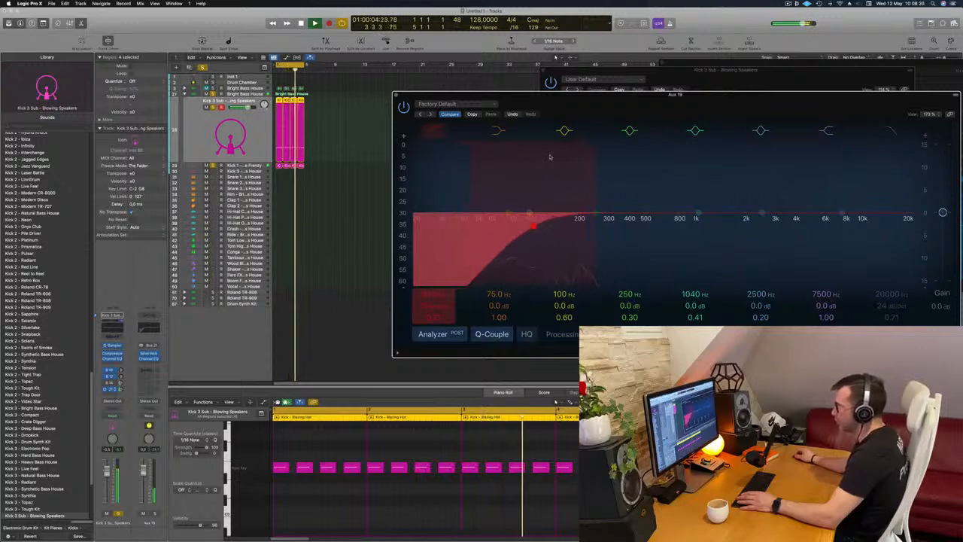
drag(433, 307, 434, 301)
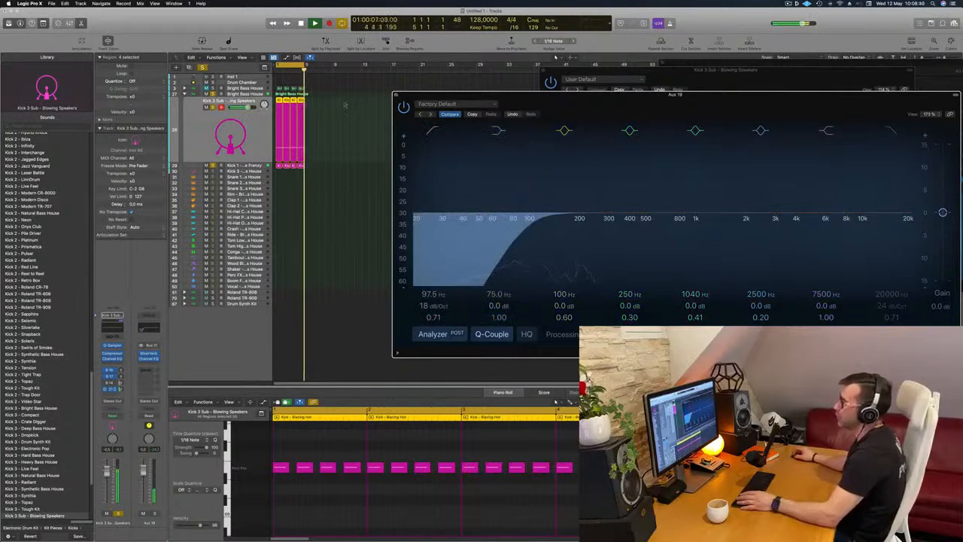
click(397, 95)
scroll(196, 136, down, 2)
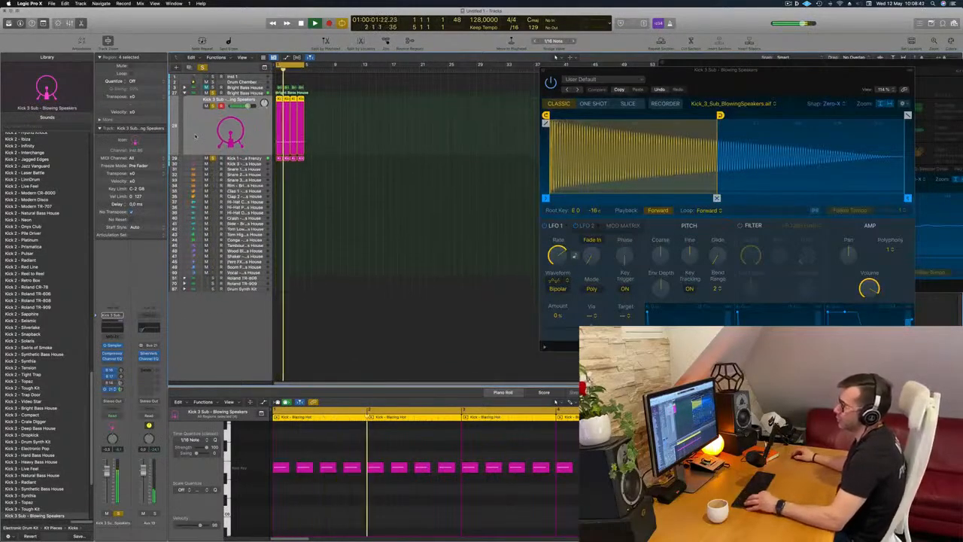
scroll(198, 130, down, 1)
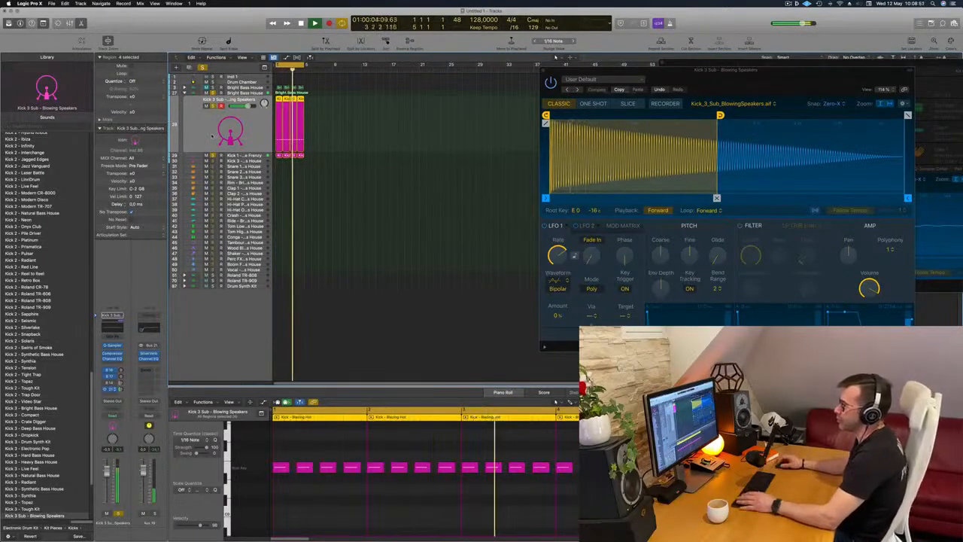
key(space)
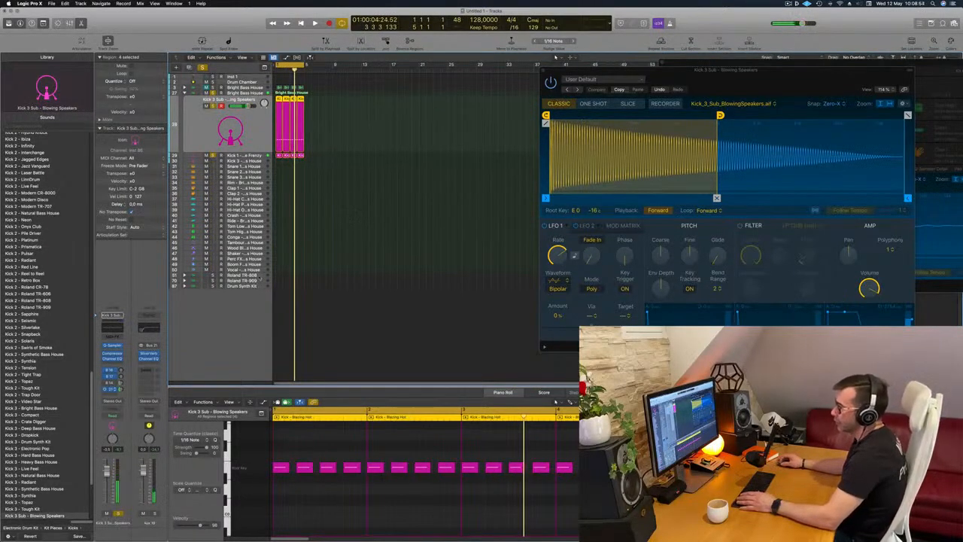
- Expand the Roland TR-808 track stack to show its tracks and bring up the Musical Typing keyboard
click(261, 275)
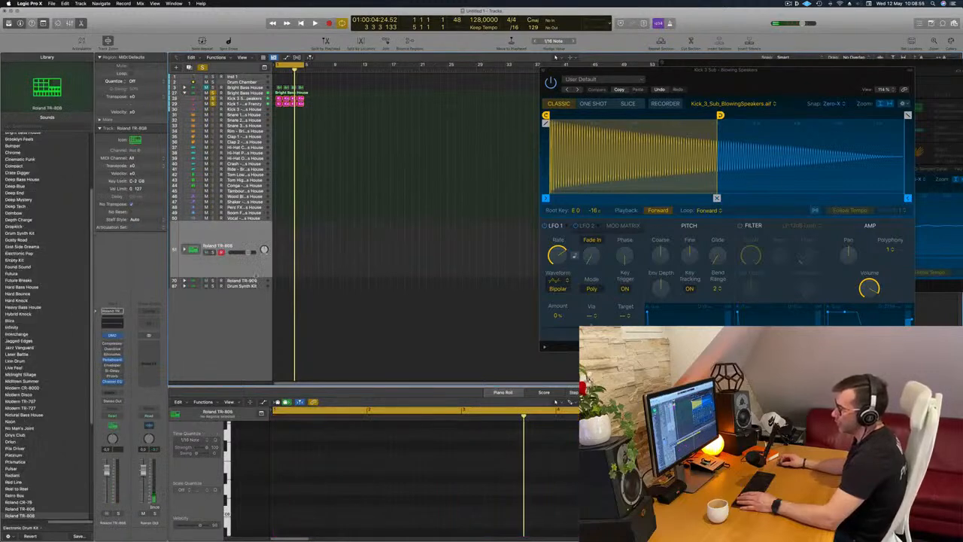
drag(255, 326, 254, 335)
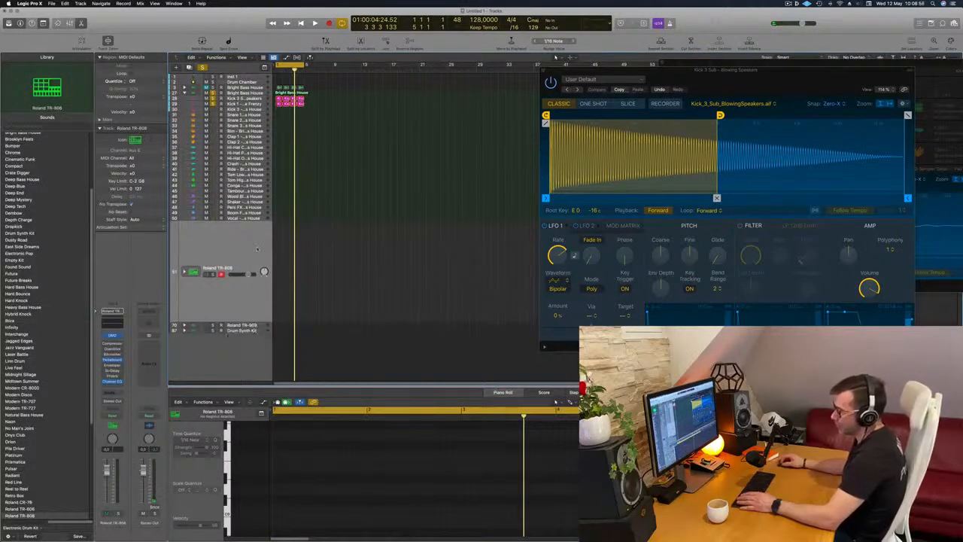
click(185, 272)
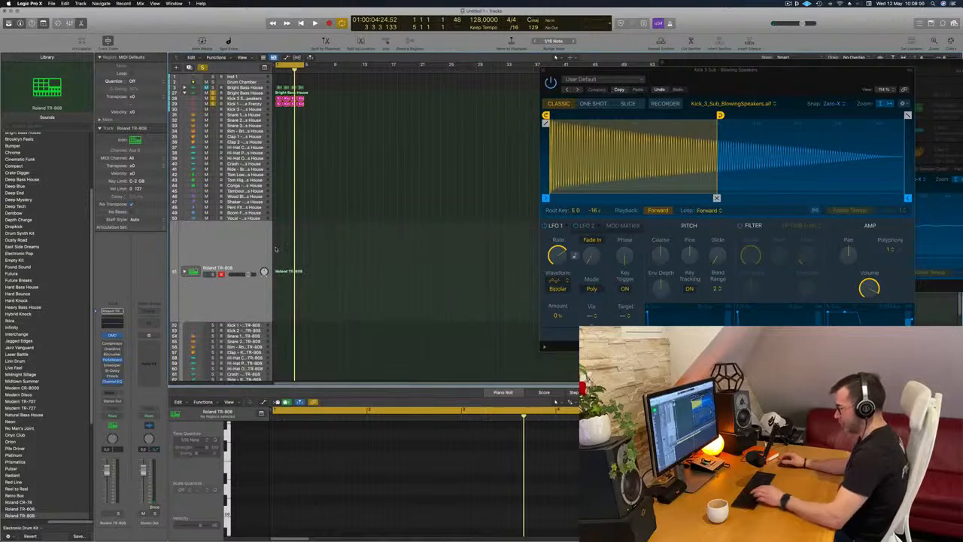
key(super+k)
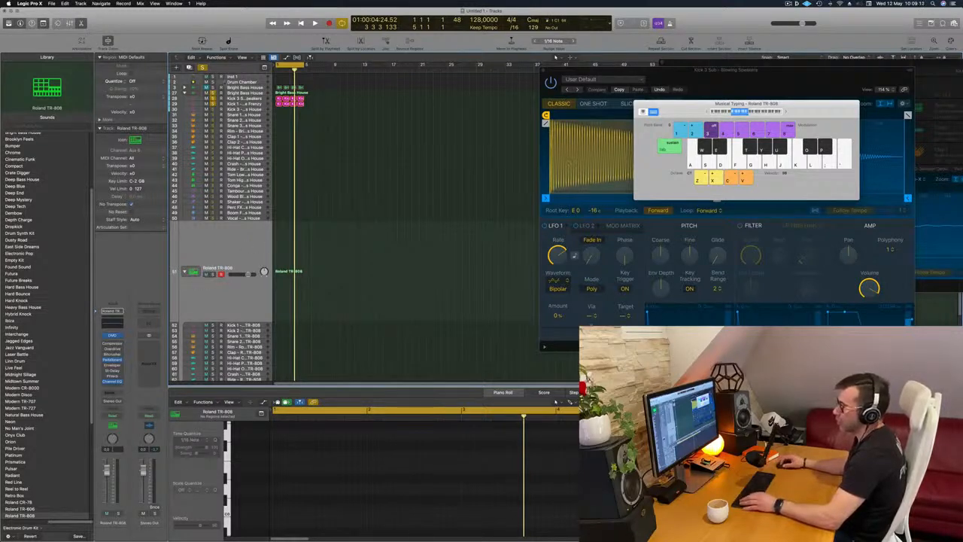
- Clear all track solos and record four kick hits across the first bar of the Roland TR-808 track with Musical Typing
click(203, 68)
key(space)
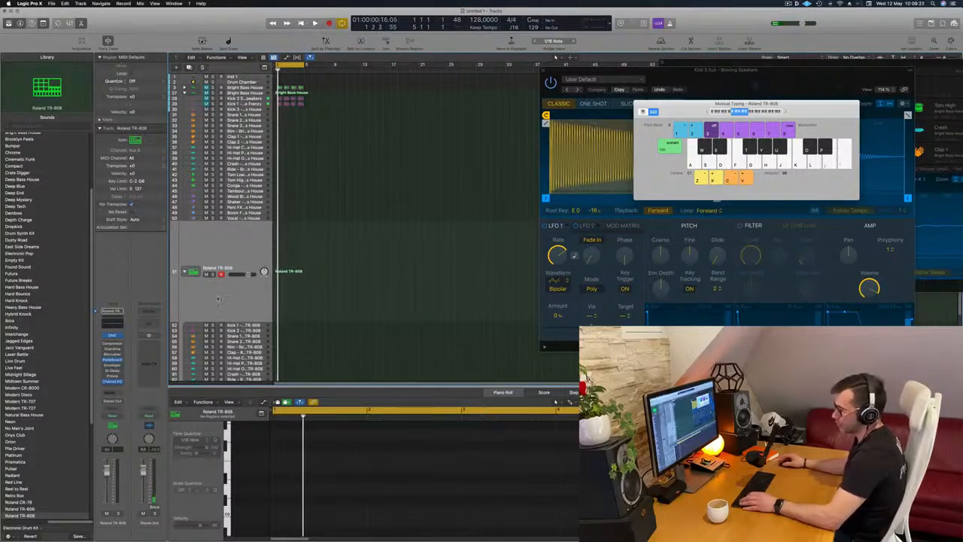
key(a)
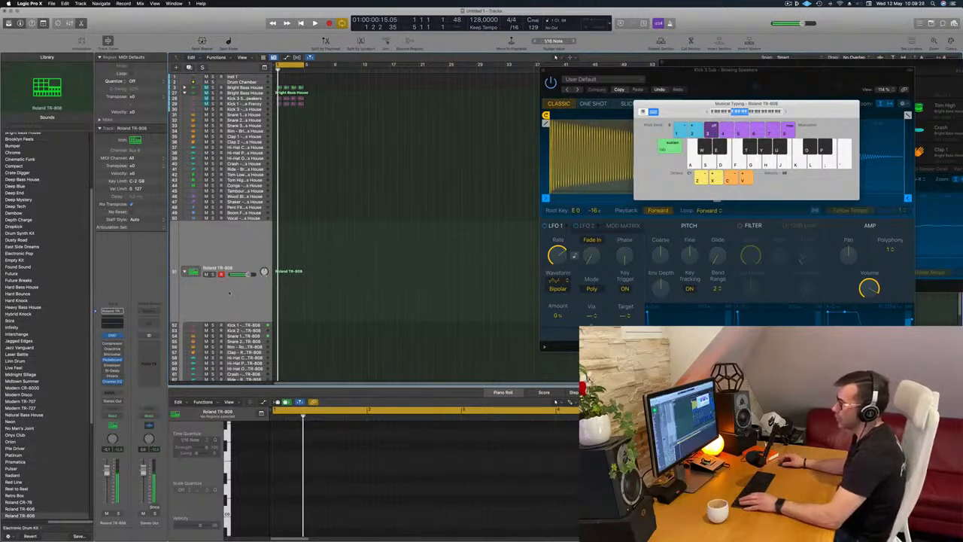
key(r)
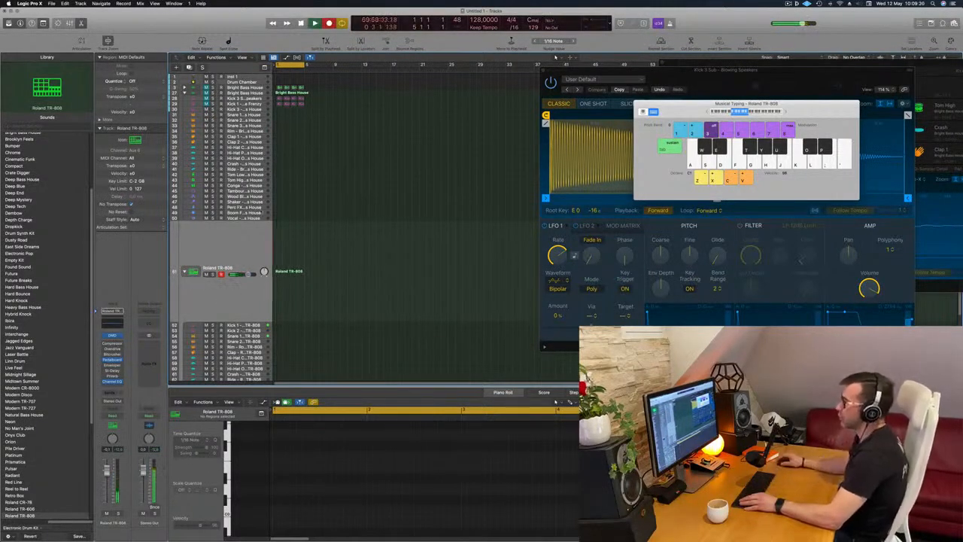
key(a)
key(a)
key(a)
key(a)
key(space)
scroll(315, 493, up, 5)
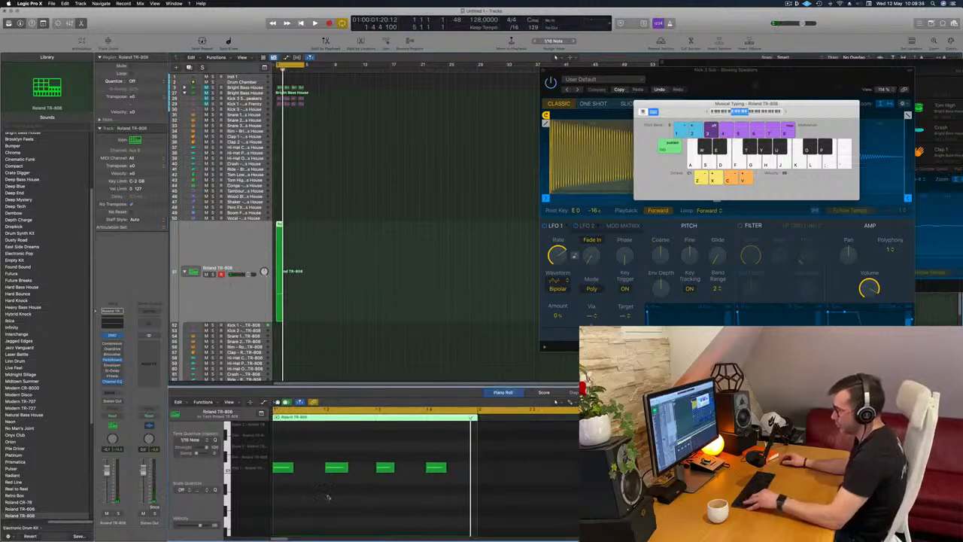
- Quantize the recorded Roland TR-808 kick notes to the 1/16 grid and play them back
key(super+a)
click(325, 491)
key(space)
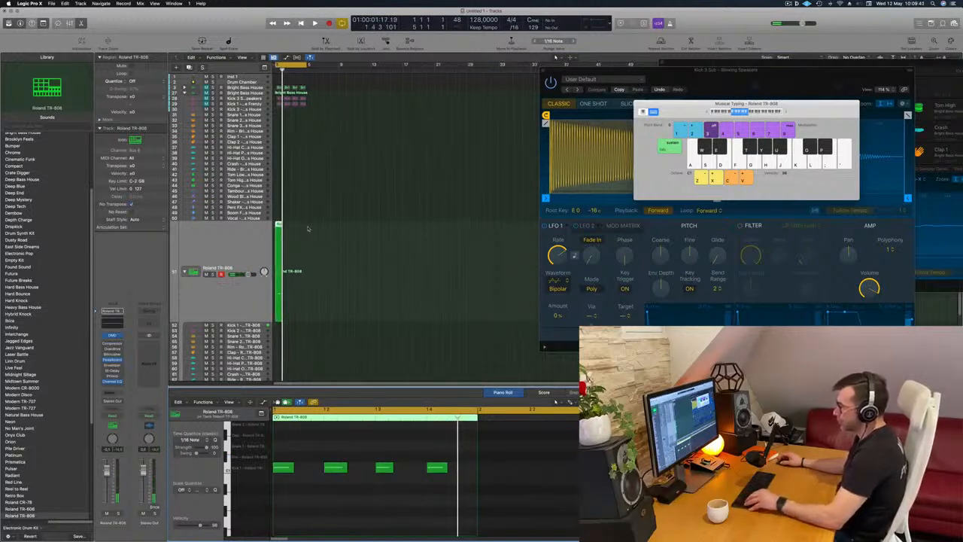
- Copy the one-bar Roland TR-808 region to fill four bars and move all four regions to the Kick 1 - Roland TR-808 track
scroll(286, 232, up, 3)
scroll(300, 237, up, 3)
drag(301, 230, 371, 233)
shift+click(283, 237)
drag(434, 229, 296, 275)
drag(290, 227, 284, 325)
key(space)
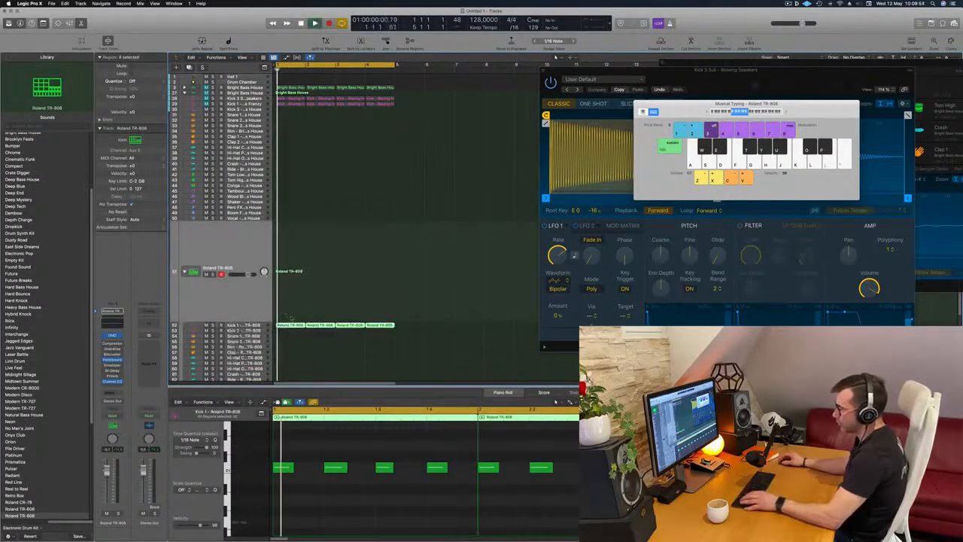
- Transpose all the notes in the four Kick 1 - Roland TR-808 regions down in the Piano Roll during playback
scroll(297, 326, left, 3)
click(295, 325)
scroll(296, 485, left, 5)
click(309, 493)
key(super+a)
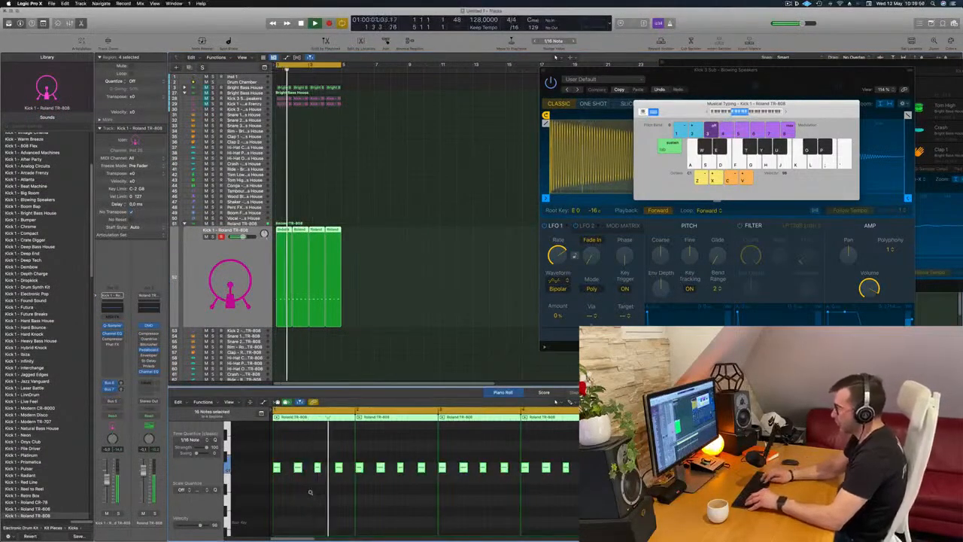
key(shift+alt+Down)
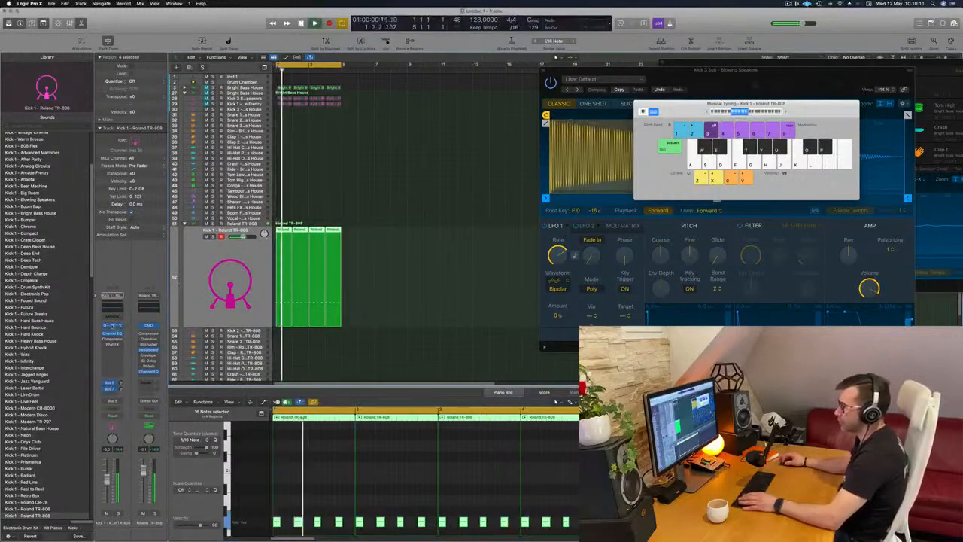
- Open the Quick Sampler of the Kick 1 - Roland TR-808 track and close the Kick 3 Sub Quick Sampler window
click(112, 326)
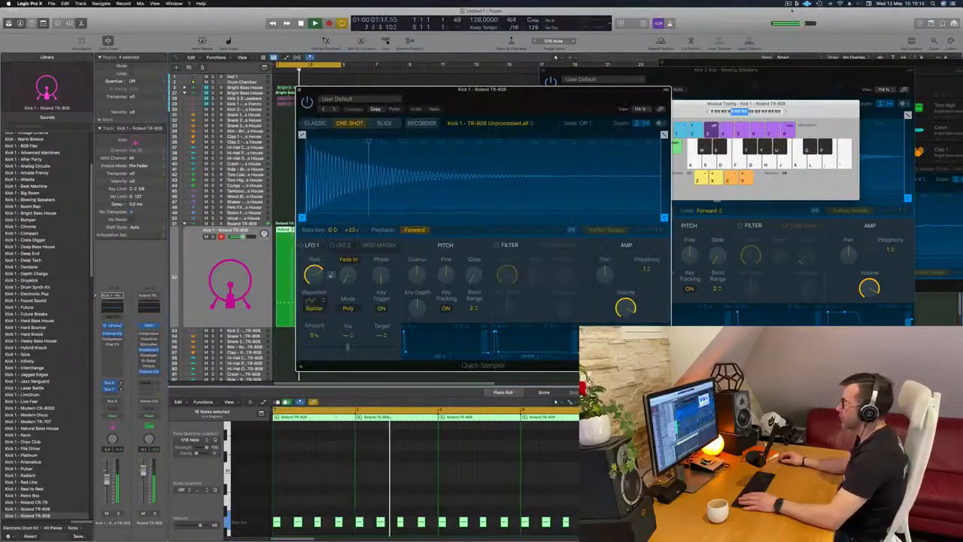
drag(530, 111, 560, 127)
mouse_move(744, 77)
mouse_down()
mouse_move(790, 82)
mouse_move(752, 88)
mouse_up()
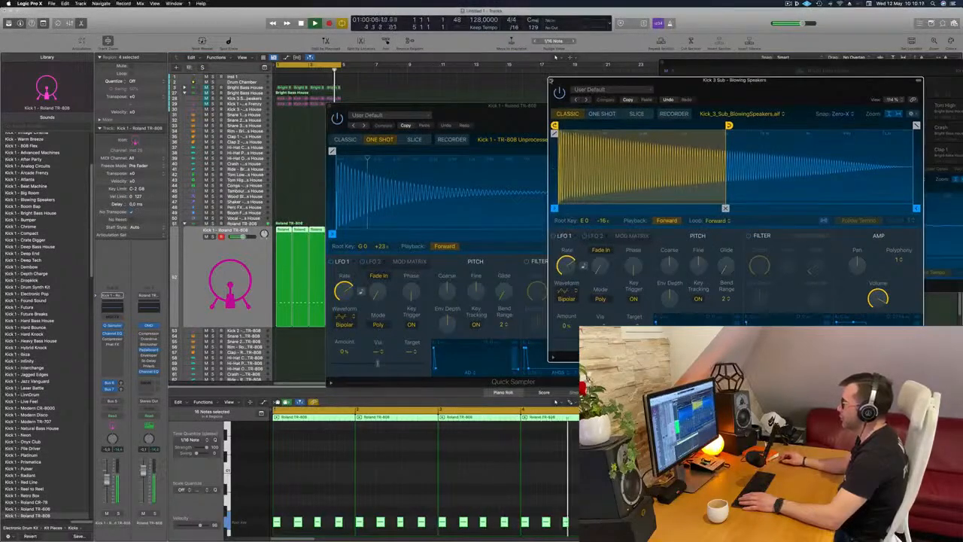
click(551, 80)
- Reposition the Kick 1 - Roland TR-808 Quick Sampler window and set the sample start to 0.052 s
drag(527, 105, 639, 96)
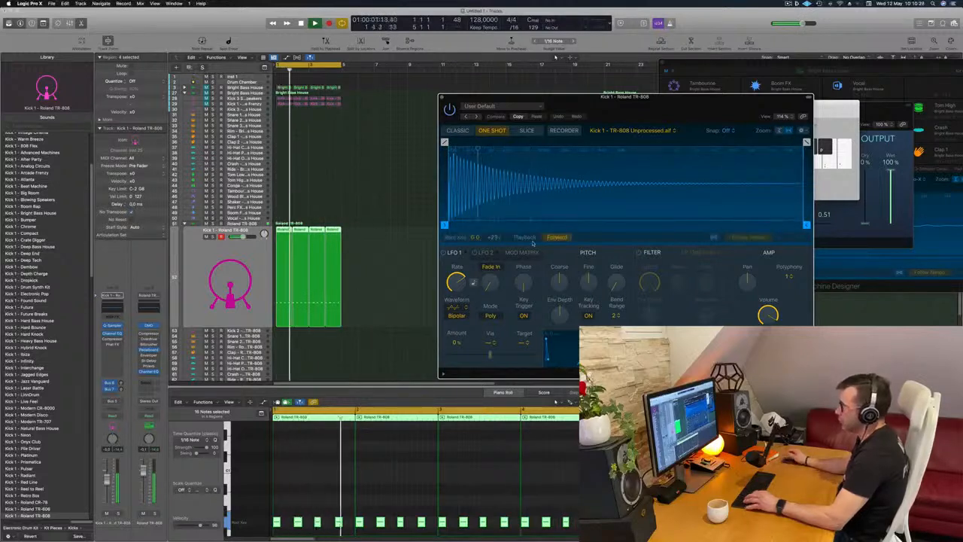
drag(572, 97, 508, 83)
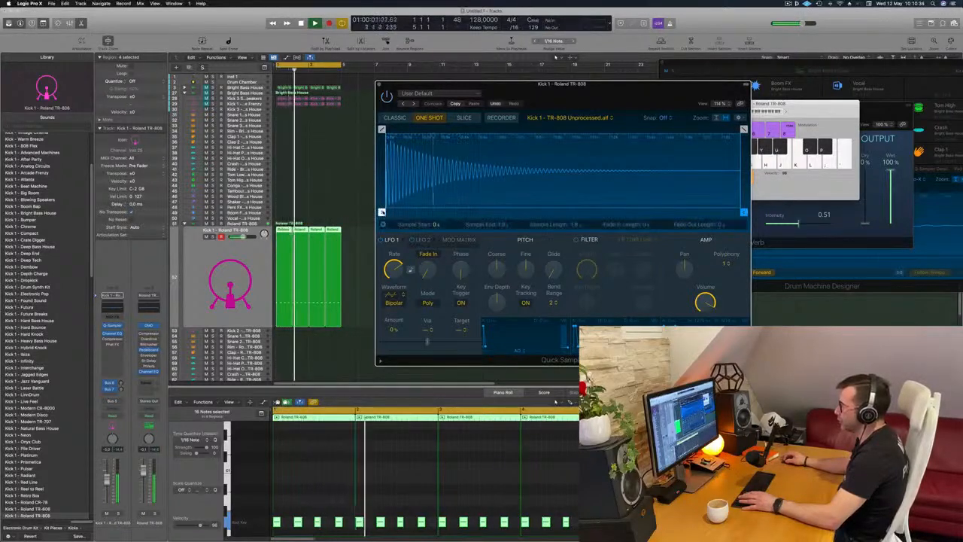
drag(382, 213, 387, 211)
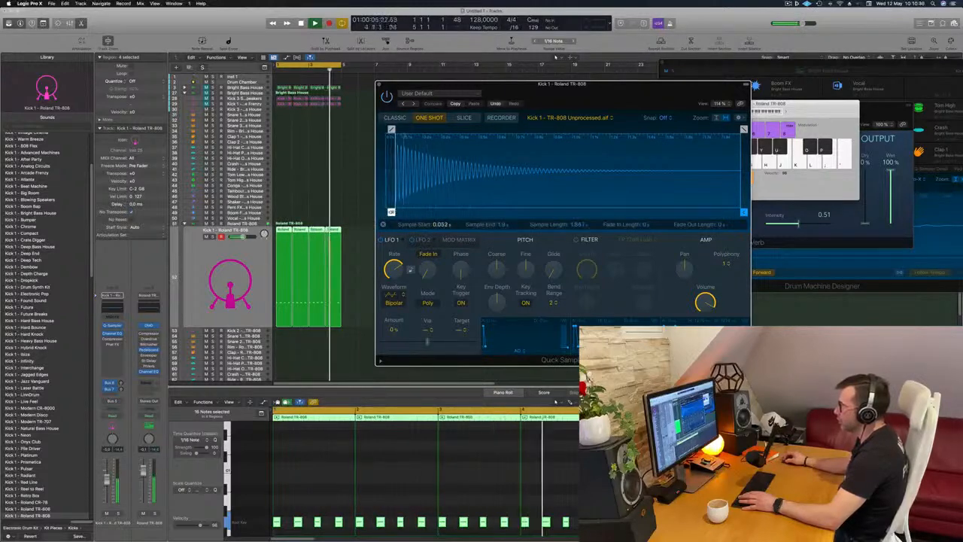
- Set the sample start of the Kick 1 - Roland TR-808 Quick Sampler to 0 s and move its window off the regions
drag(387, 211, 370, 213)
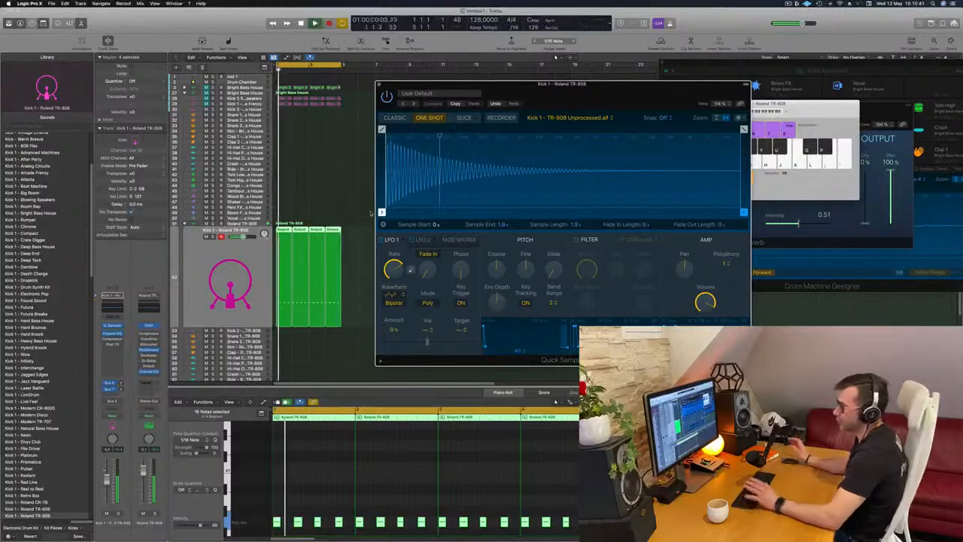
drag(613, 97, 668, 83)
click(203, 266)
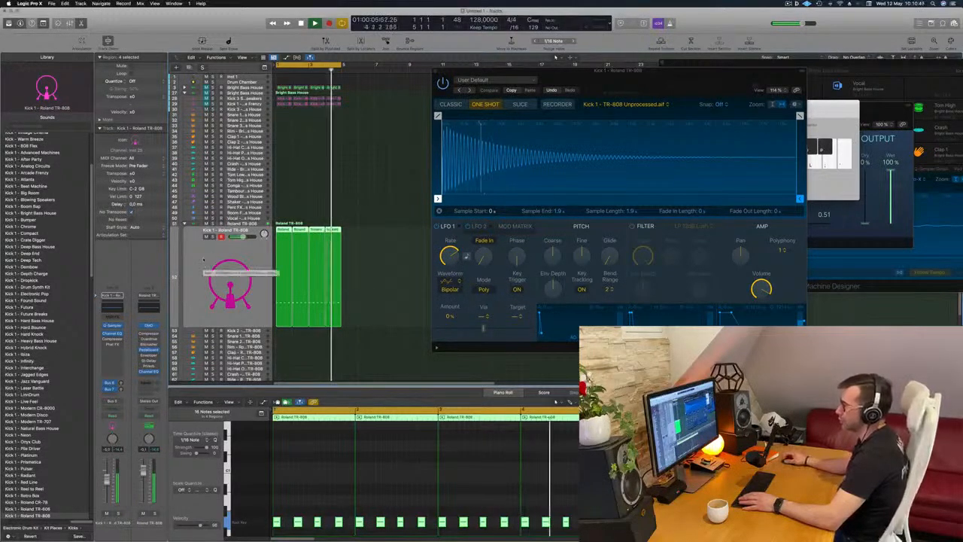
- Select all the Kick 1 - Roland TR-808 notes in the Piano Roll and transpose them down in semitones during playback
click(304, 478)
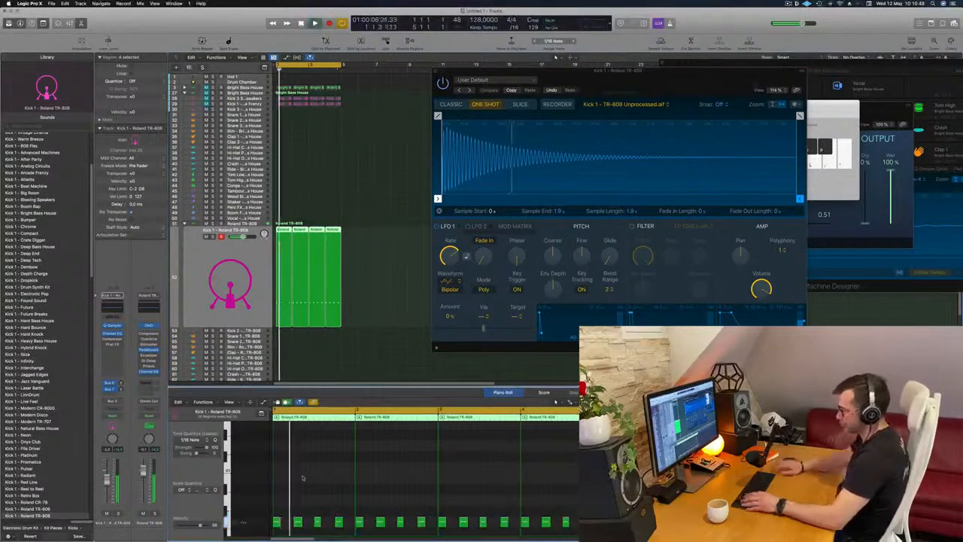
key(super+a)
key(alt+Down)
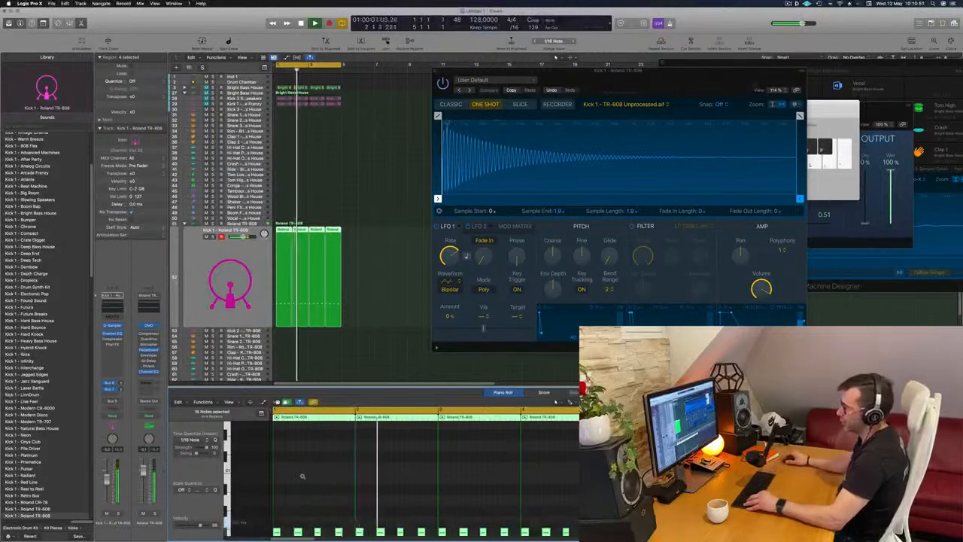
key(alt+Down)
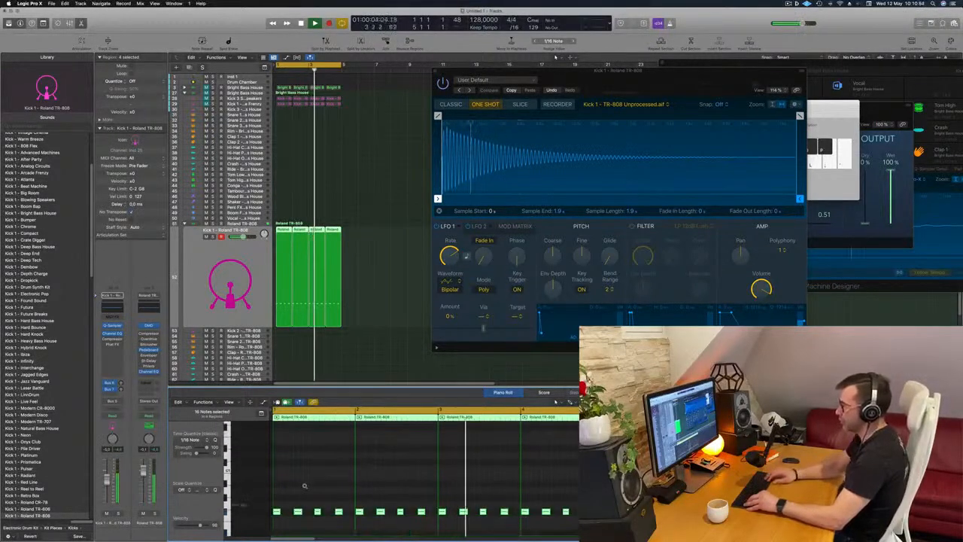
key(alt+Down)
key(alt+Down)
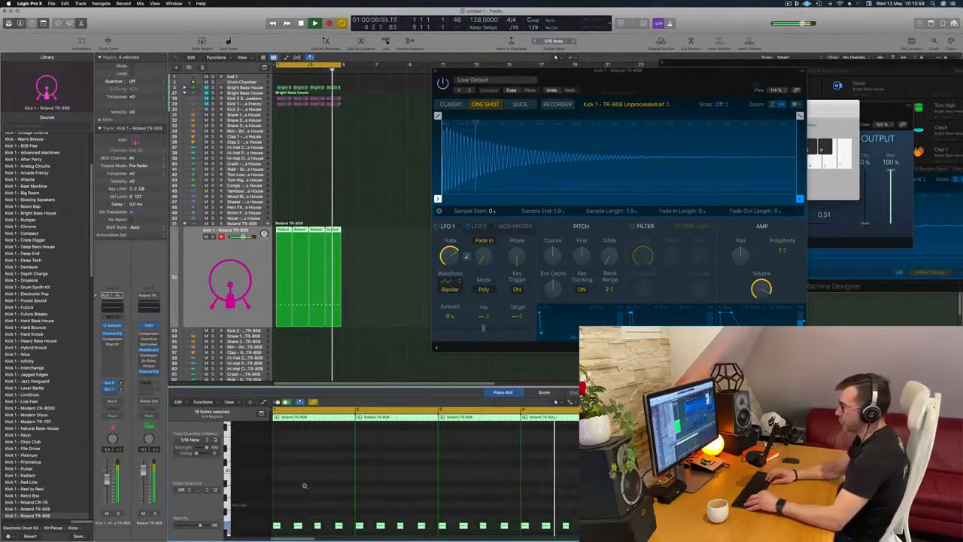
key(alt+Down)
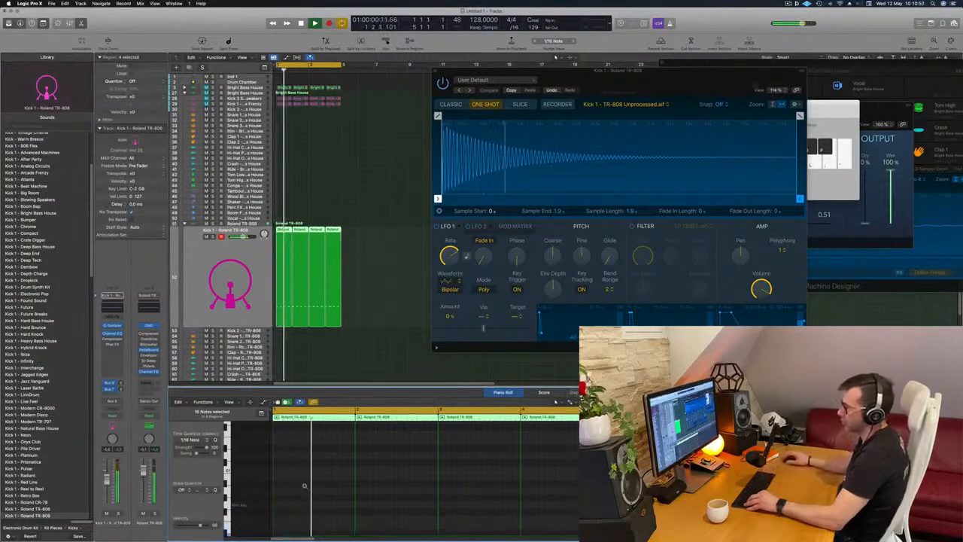
scroll(305, 481, down, 5)
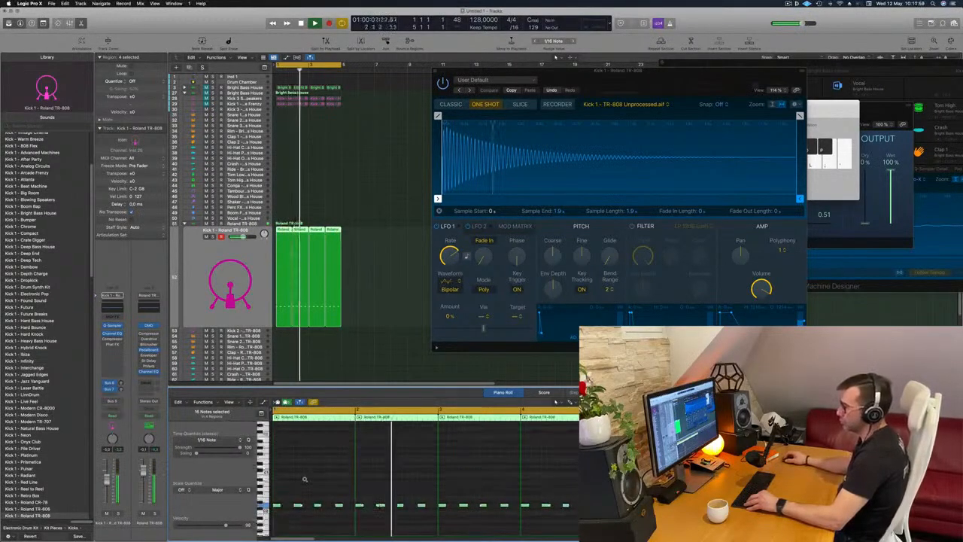
scroll(307, 480, up, 3)
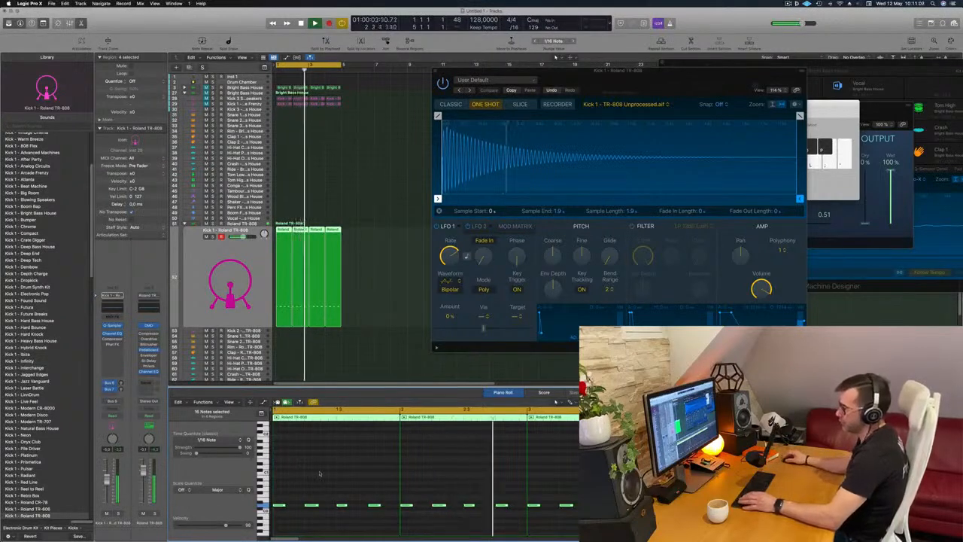
scroll(314, 475, up, 2)
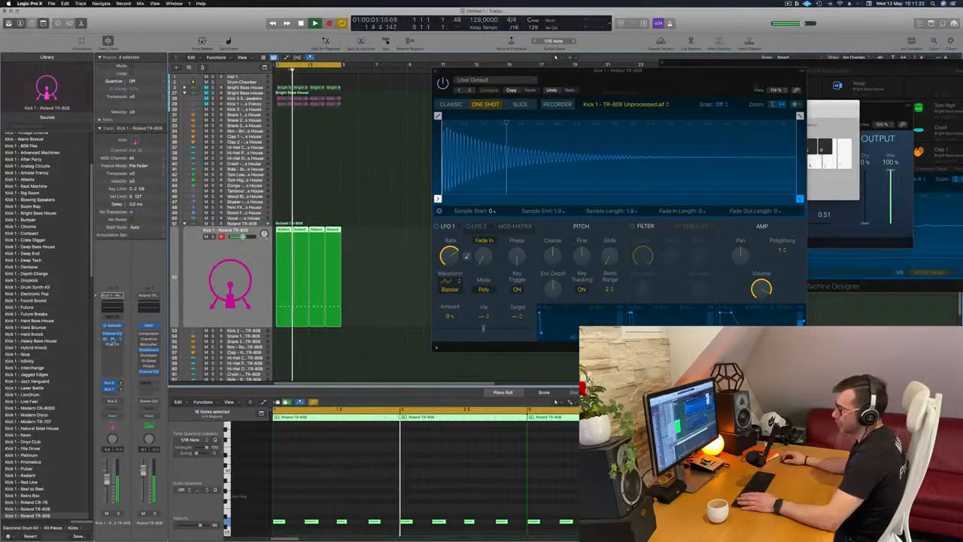
- Turn on the Compressor of the Kick 1 - Roland TR-808 track with the Platinum Digital model and move its window off the regions
click(111, 338)
drag(519, 102, 469, 140)
click(351, 171)
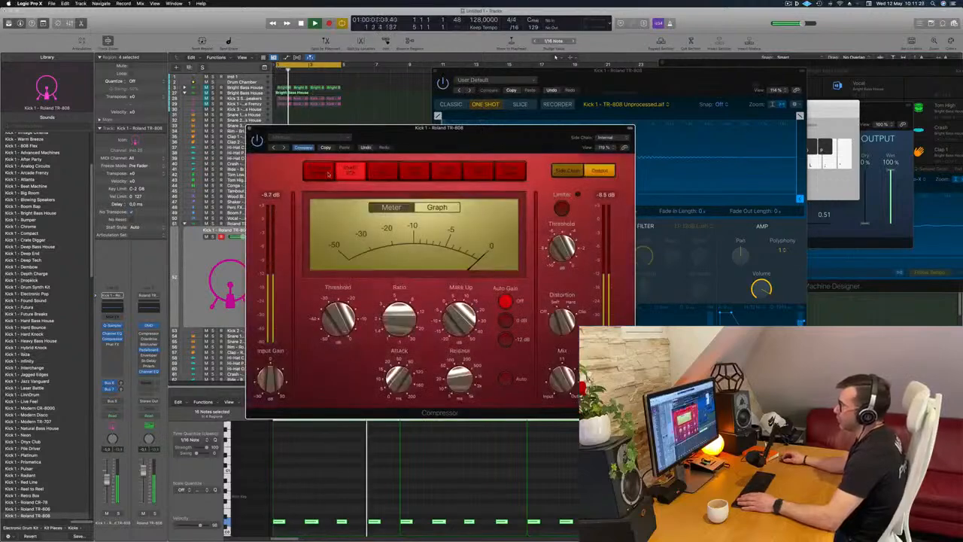
click(319, 171)
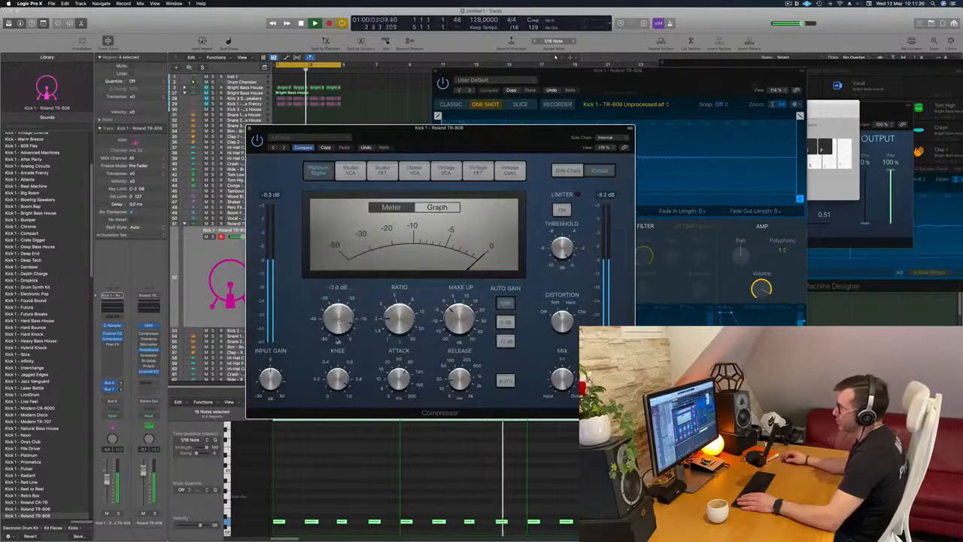
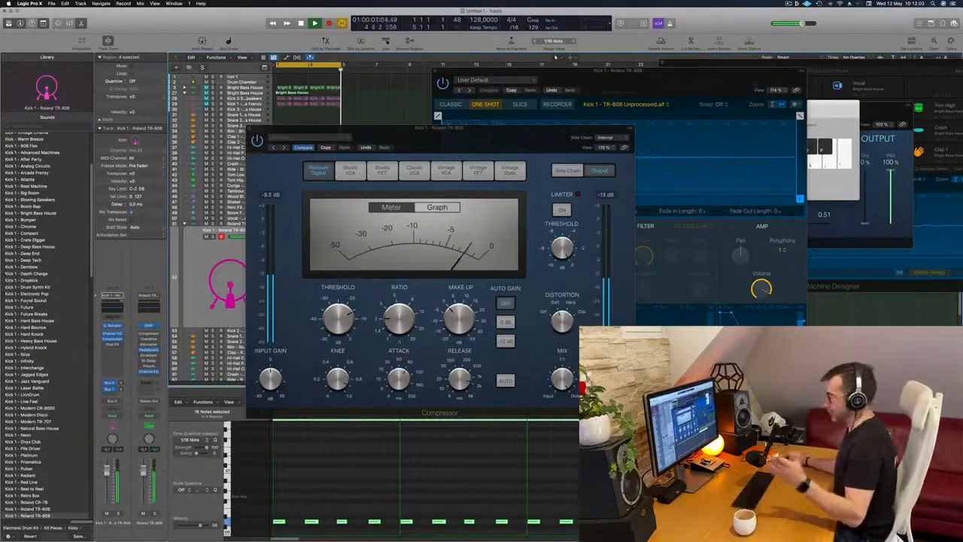
drag(481, 128, 648, 48)
click(200, 256)
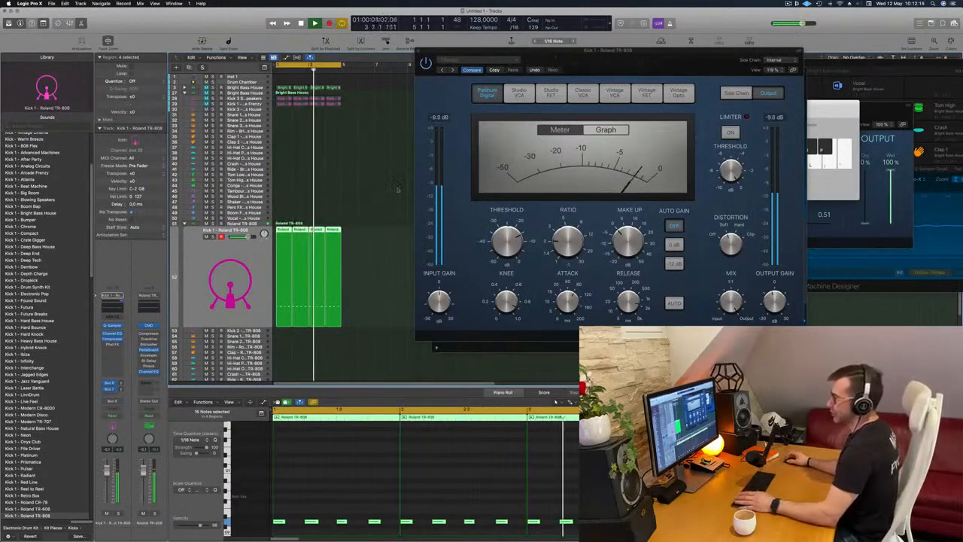
- Copy the four Kick 1 regions to the Kick 2 - Roland TR-808 track and play them with that track selected
key(space)
click(307, 219)
click(283, 234)
drag(366, 235, 281, 333)
scroll(369, 273, down, 3)
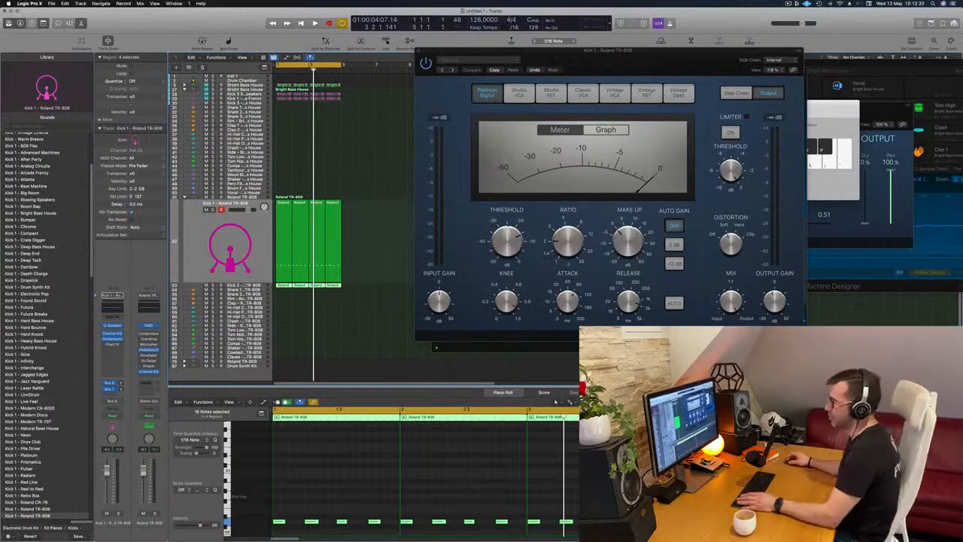
key(space)
click(252, 285)
key(space)
key(space)
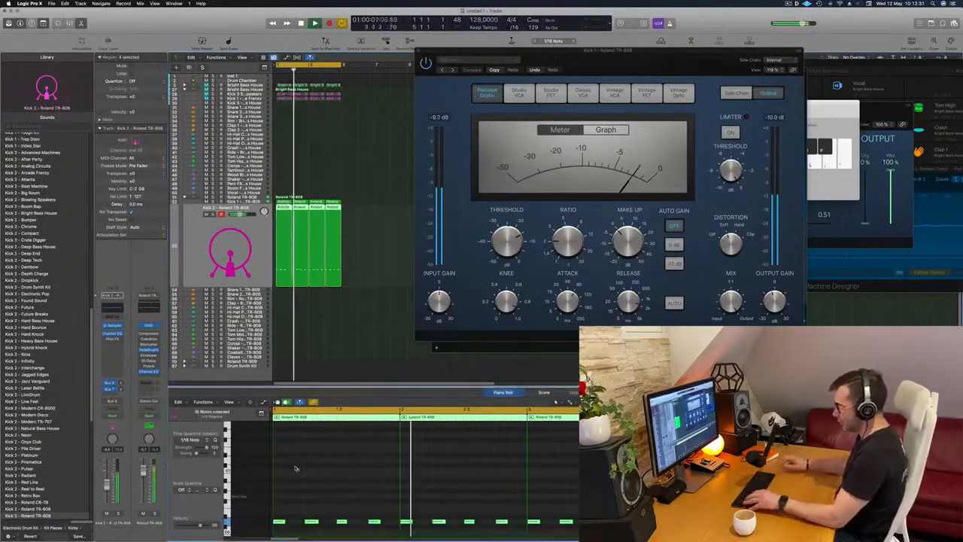
- Try the Kick 2 - Roland TR-808 notes an octave higher and an octave lower during playback
key(alt+shift+Up)
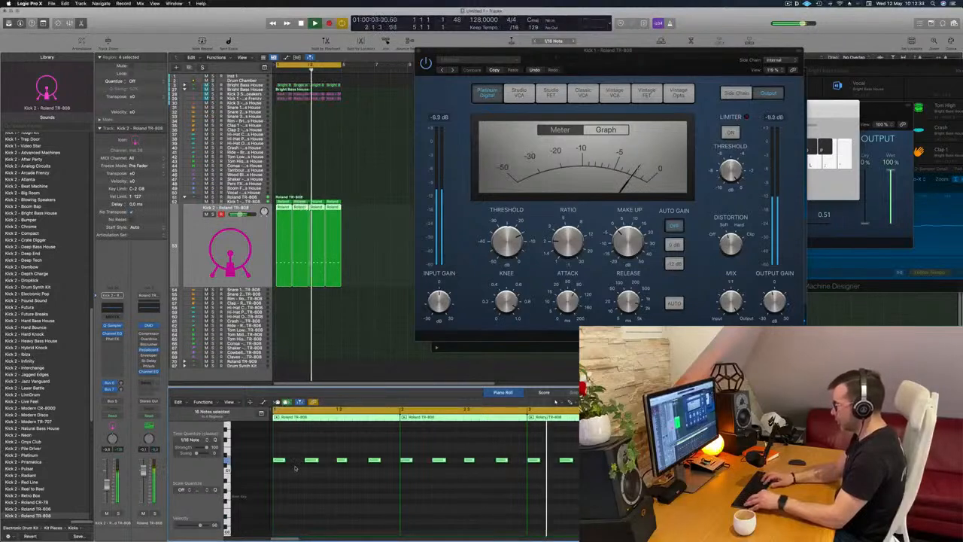
key(alt+shift+Down)
key(alt+shift+Down)
key(alt+shift+Up)
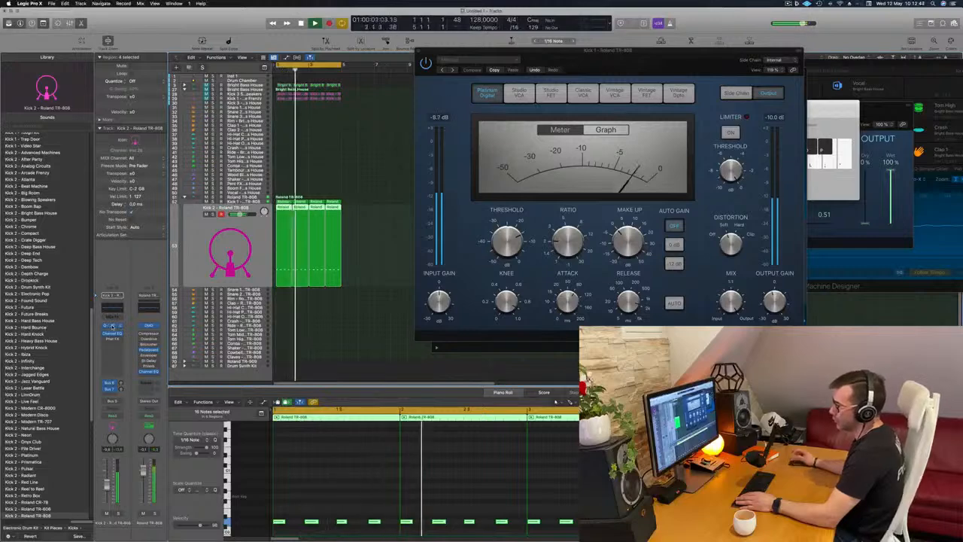
- Open the Quick Sampler of the Kick 2 - Roland TR-808 track and replace the sound with Kick 3 - Tough Kit from the Library
click(112, 326)
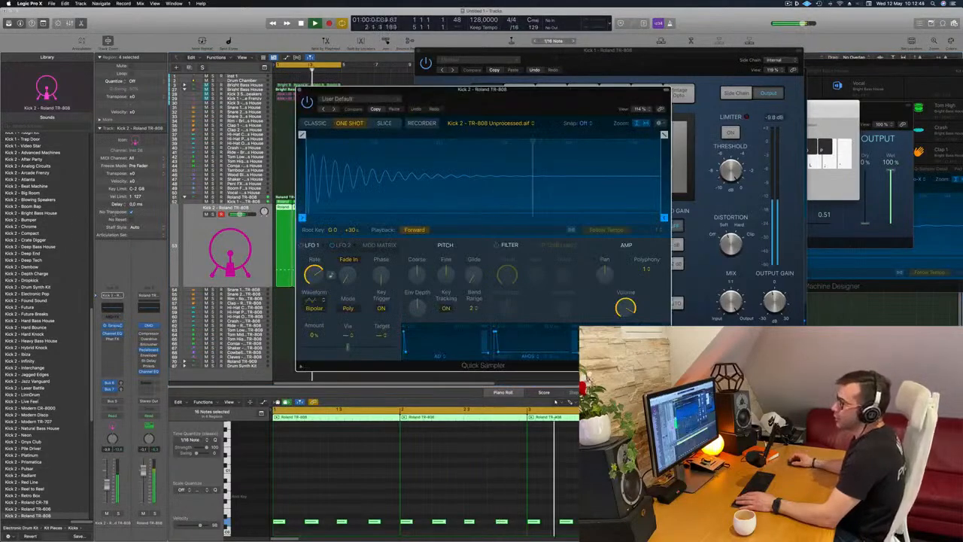
scroll(46, 386, down, 10)
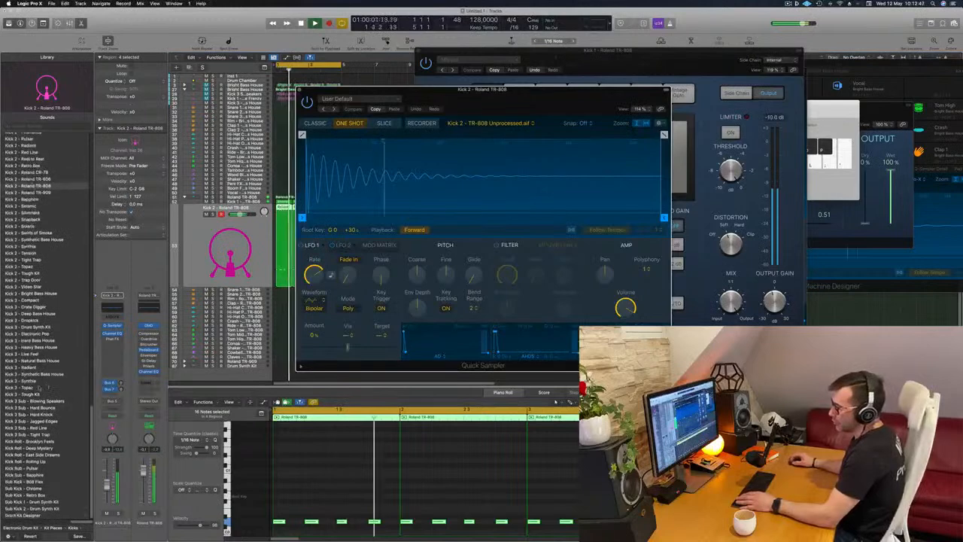
click(27, 394)
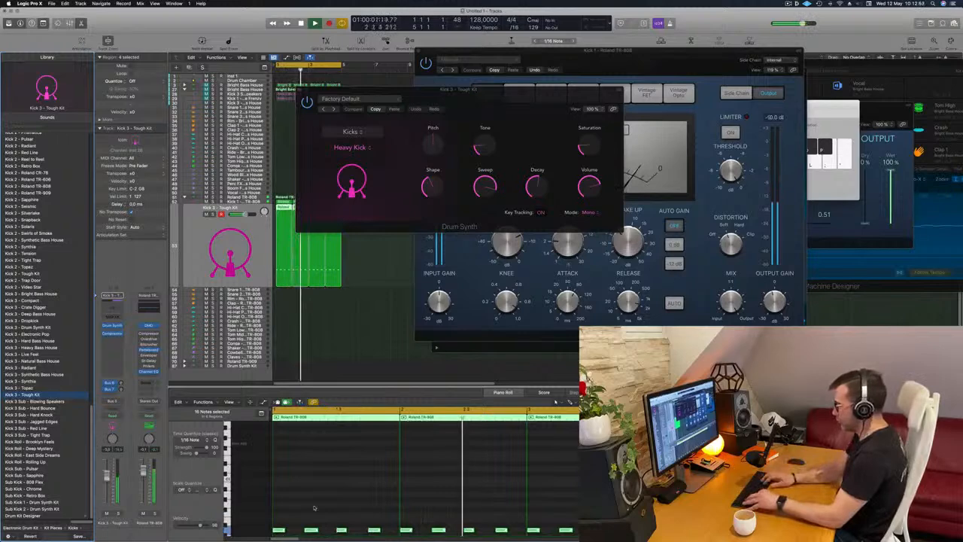
key(d)
- Select all the Kick 3 - Tough Kit notes in the Piano Roll and transpose them up one octave
click(314, 508)
key(super+a)
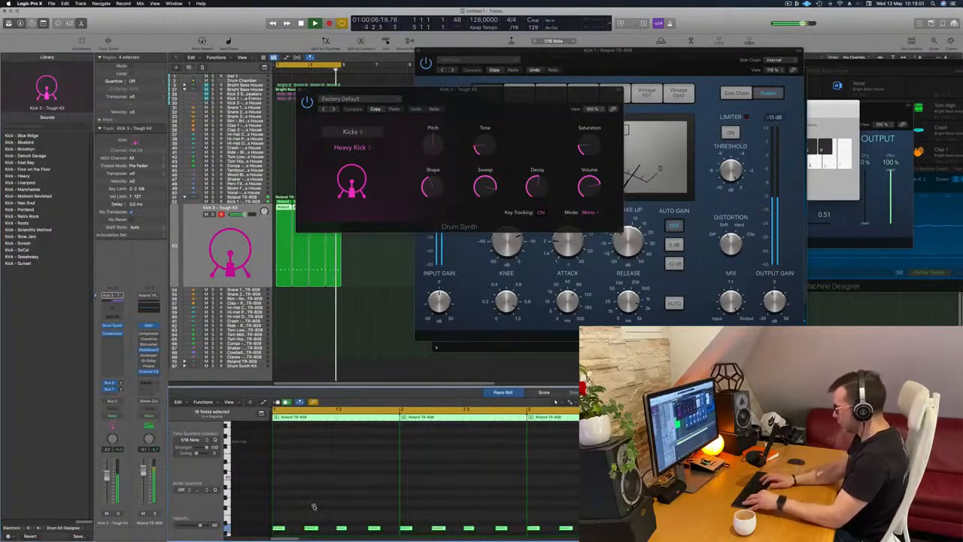
key(alt+shift+Up)
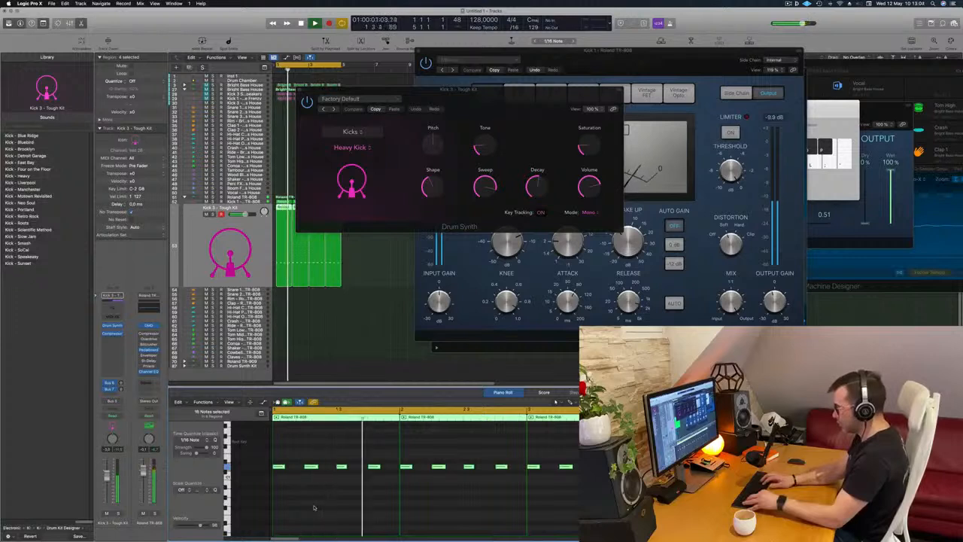
key(alt+shift+Up)
key(alt+shift+Down)
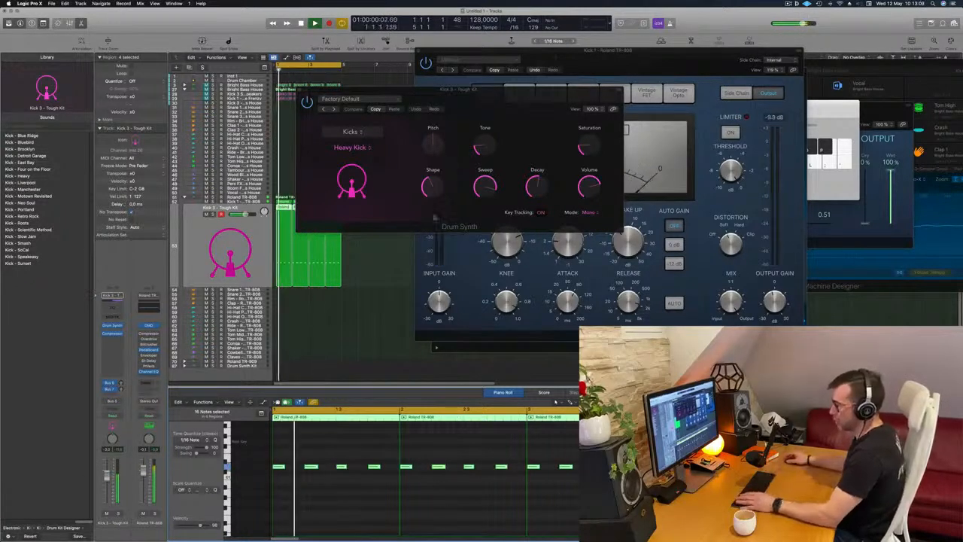
- Move the Drum Synth window aside and compare the Kick 3 - Tough Kit layer in solo with both kick layers together
drag(527, 89, 704, 110)
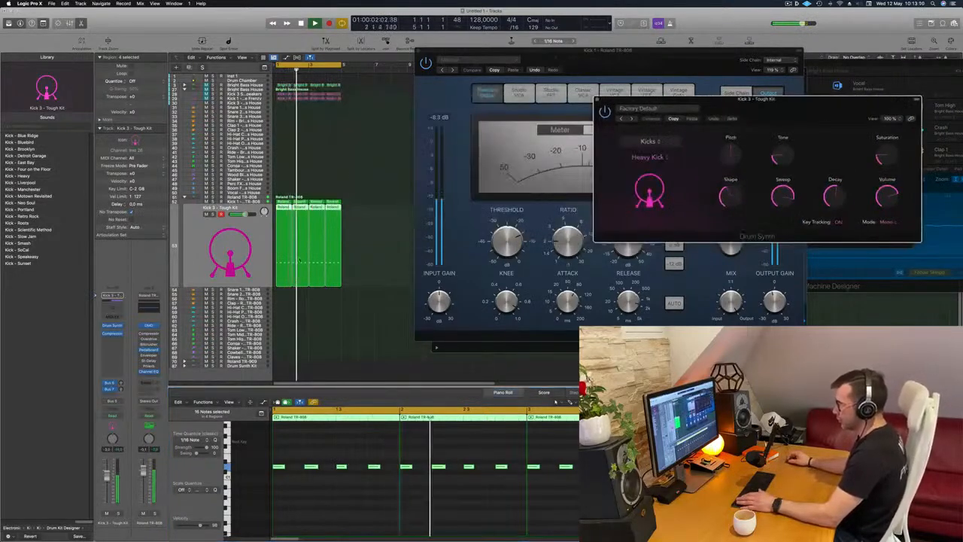
click(213, 215)
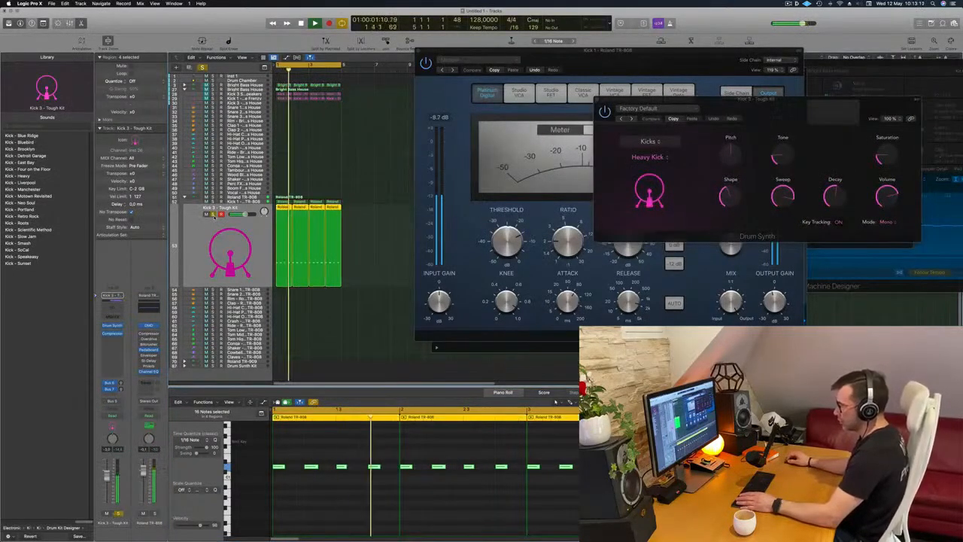
click(213, 215)
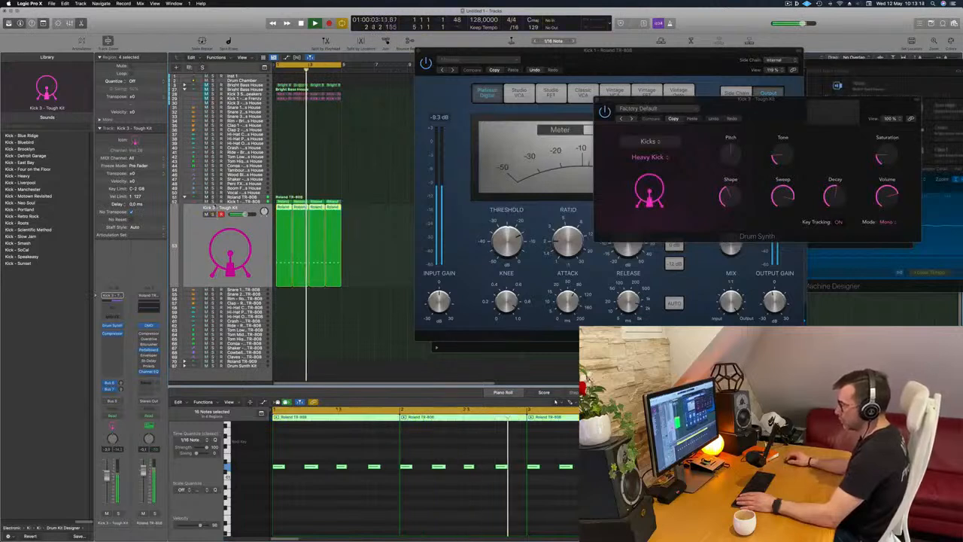
click(213, 215)
click(213, 215)
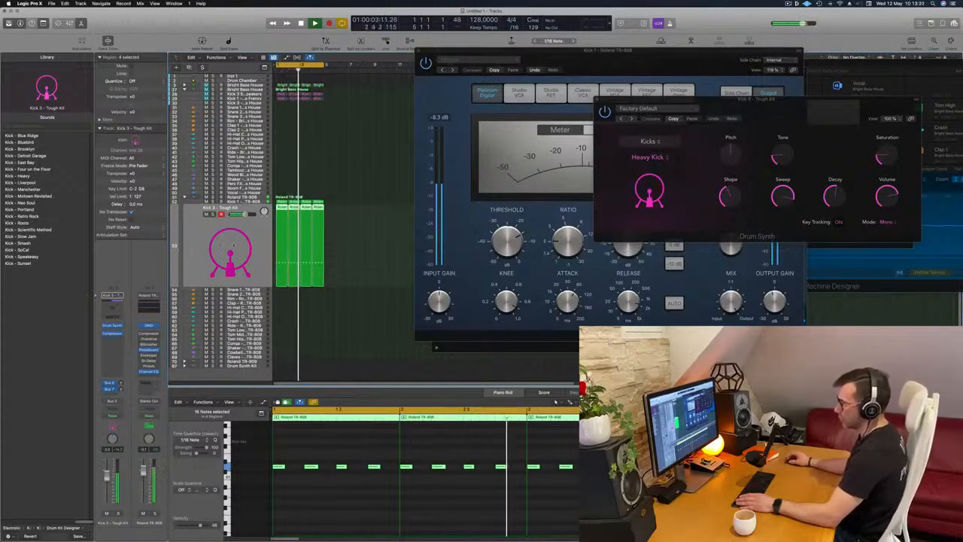
- Select the main Roland TR-808 stack track, restart playback and open the stack's Compressor
click(258, 197)
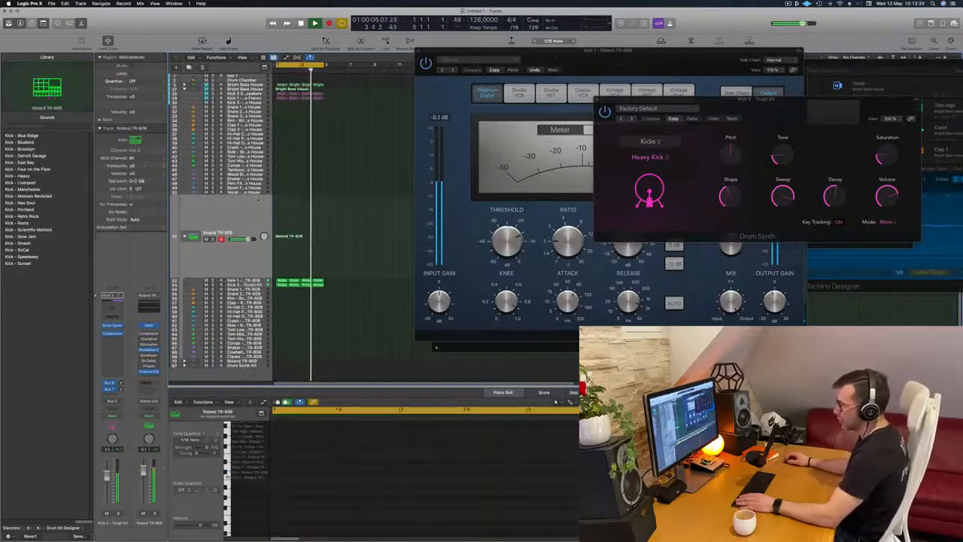
click(239, 281)
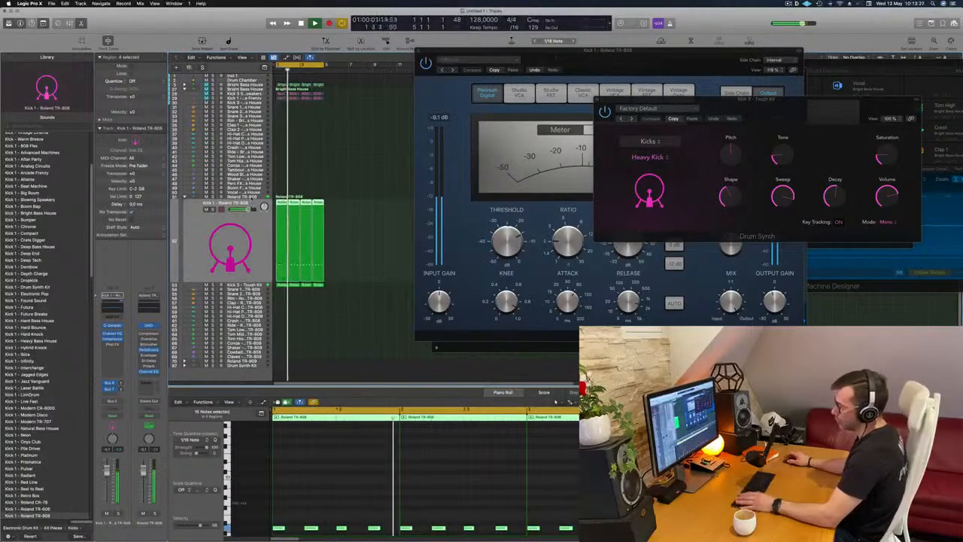
click(252, 197)
key(space)
key(space)
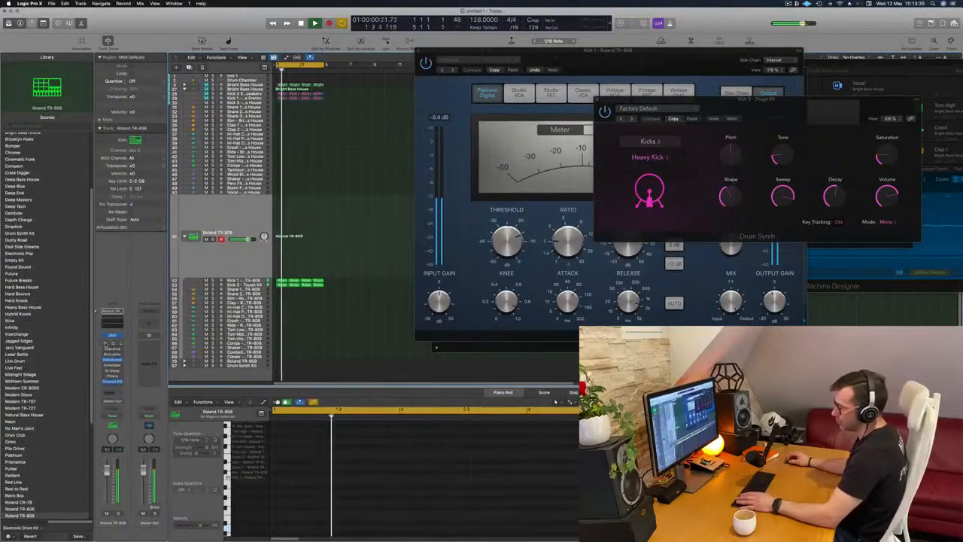
click(111, 343)
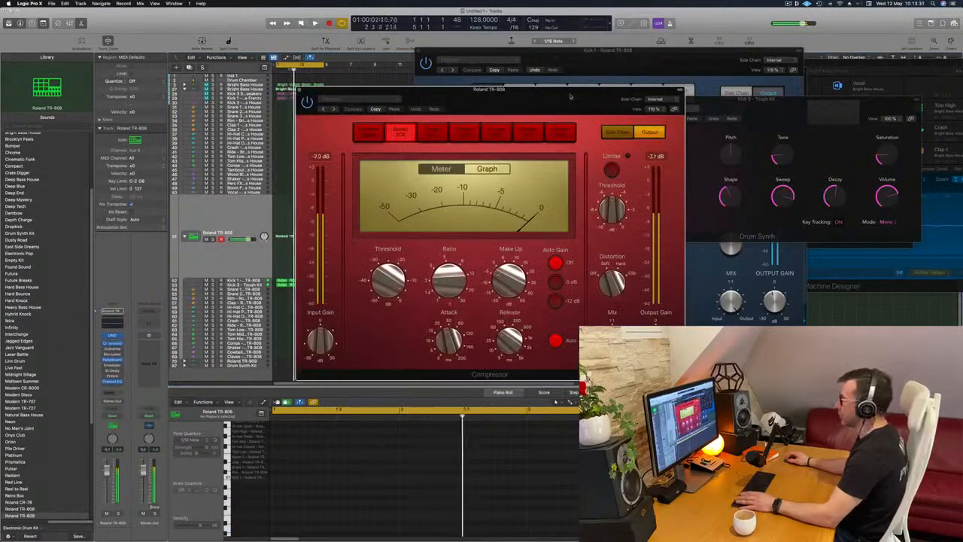
- Adjust the threshold and attack of the Roland TR-808 stack's Compressor during playback, trying an attack of 7.0 ms
drag(391, 283, 396, 306)
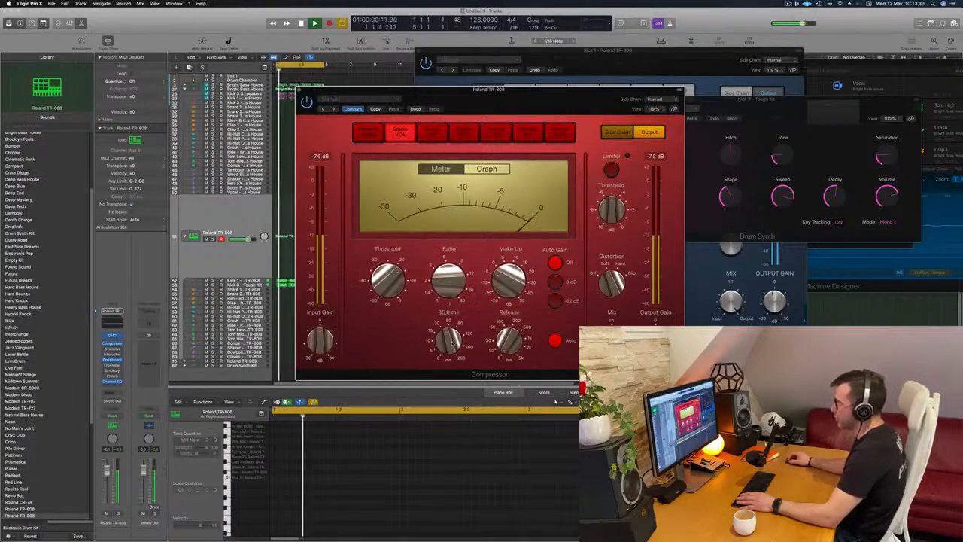
drag(449, 341, 460, 422)
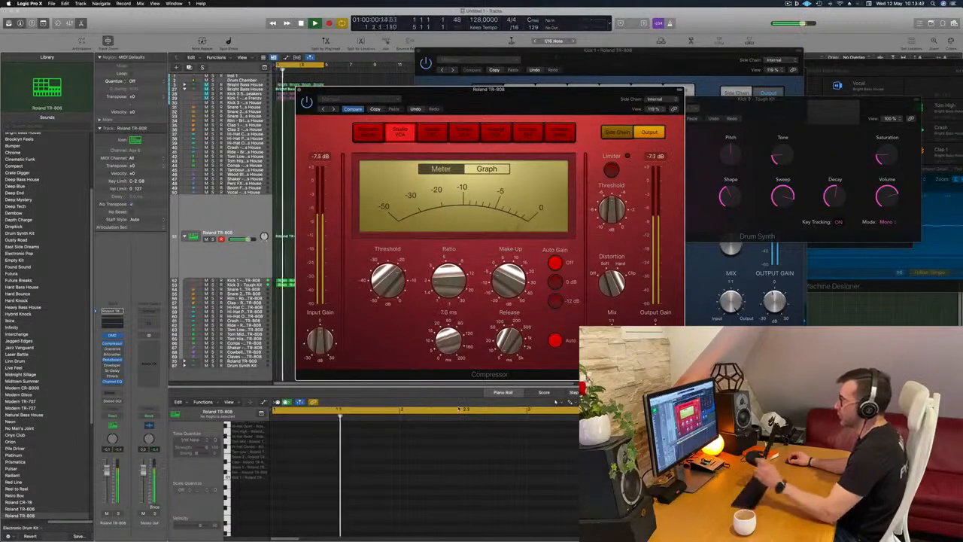
drag(459, 407, 459, 404)
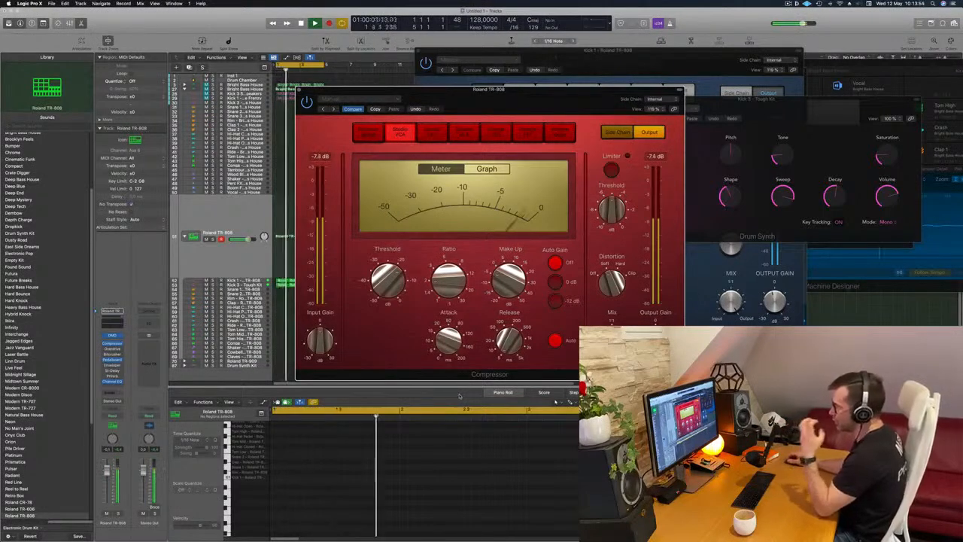
- Close the Roland TR-808 stack's Compressor, stop playback and select the Inst 1 track
drag(515, 105, 616, 81)
key(super+w)
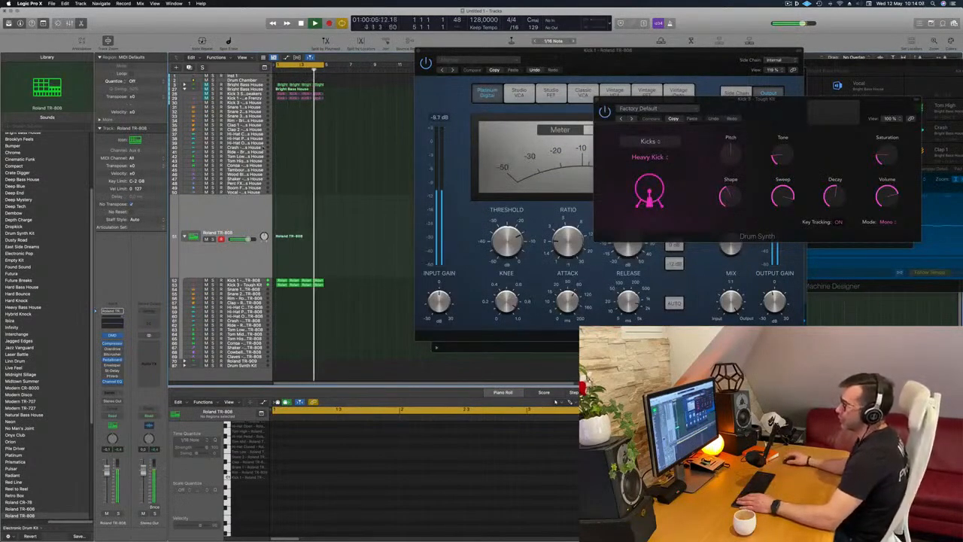
key(space)
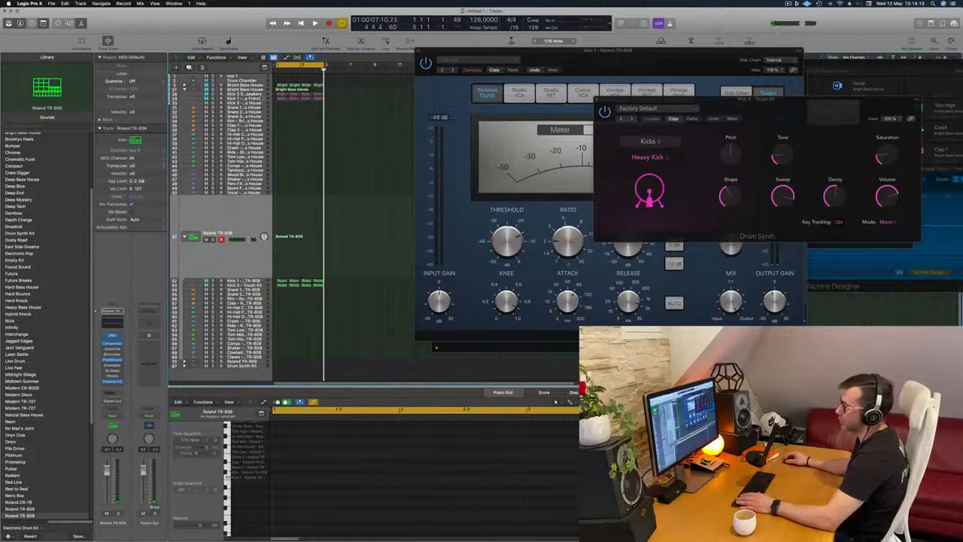
click(250, 77)
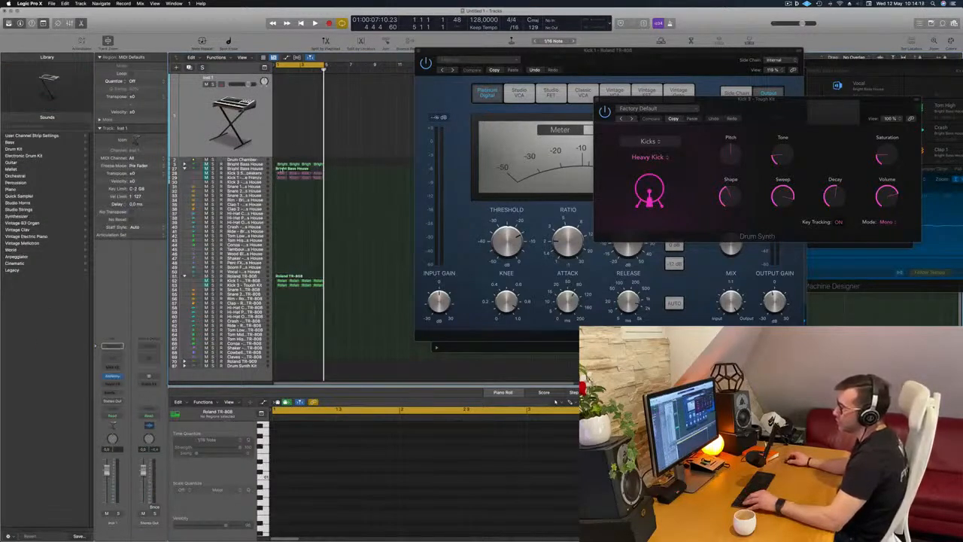
- Try to copy a Bright Bass House region and a Kick - Blazing Hot region onto the Inst 1 track
click(283, 165)
drag(283, 165, 284, 77)
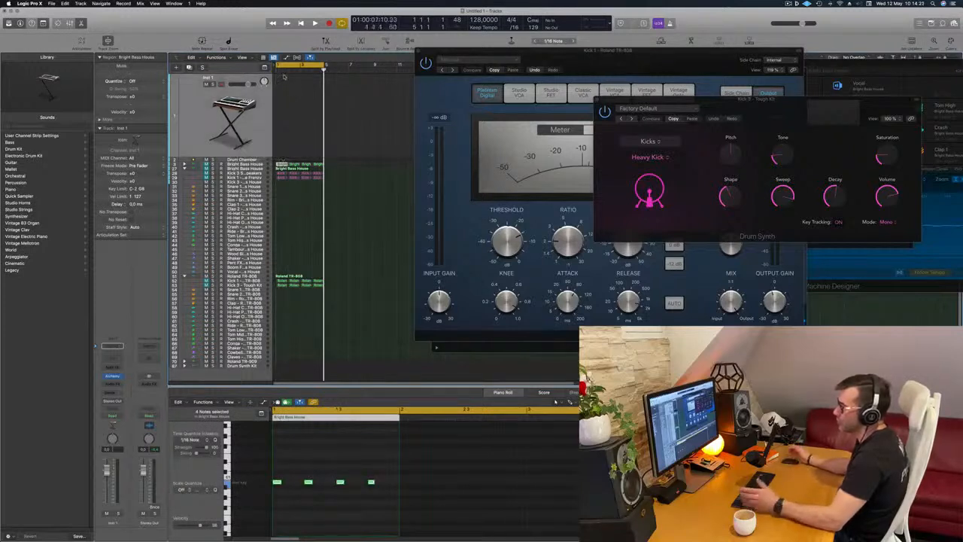
click(370, 120)
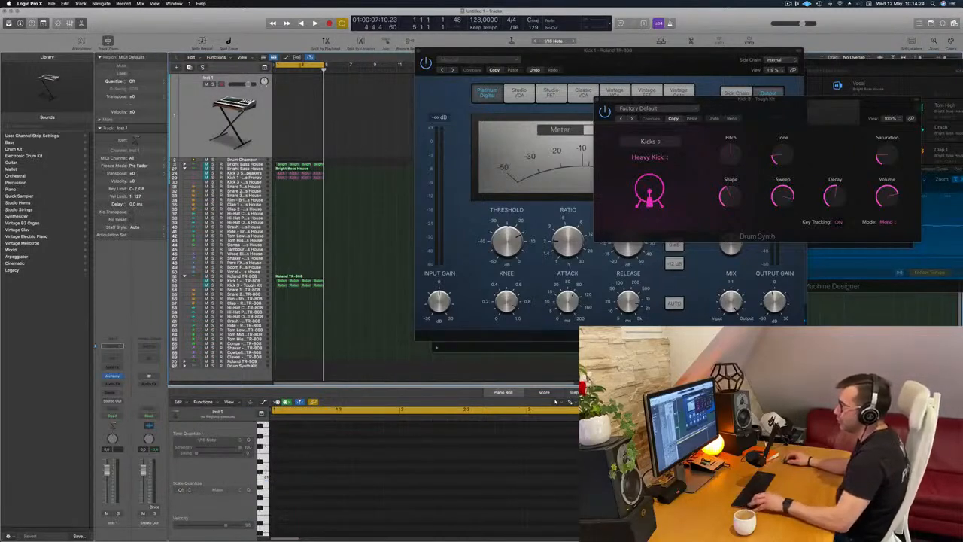
click(281, 177)
drag(286, 92, 290, 96)
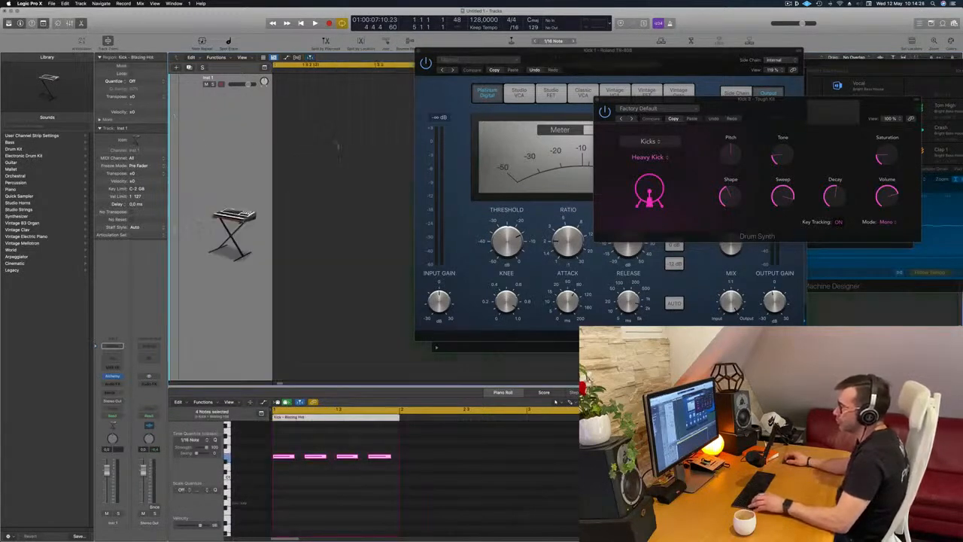
click(299, 123)
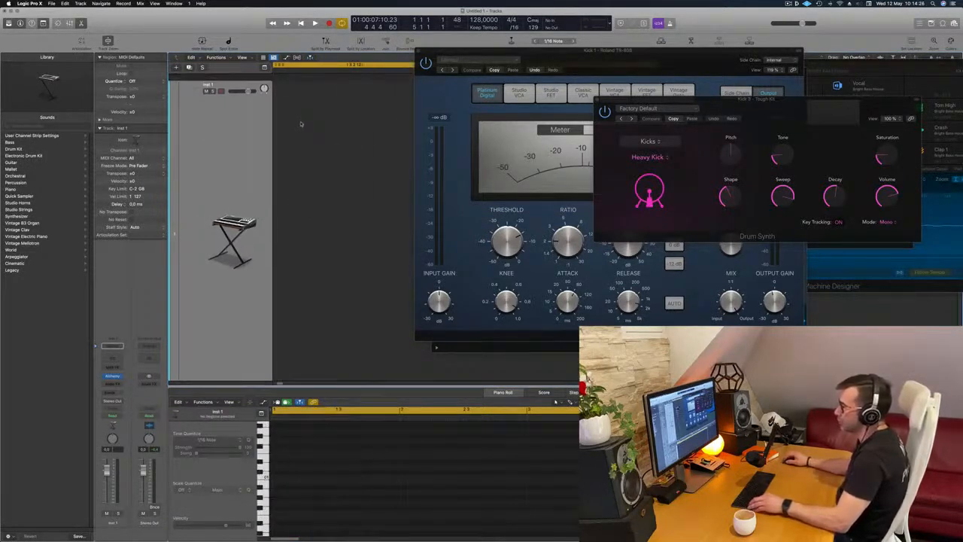
right_click(303, 123)
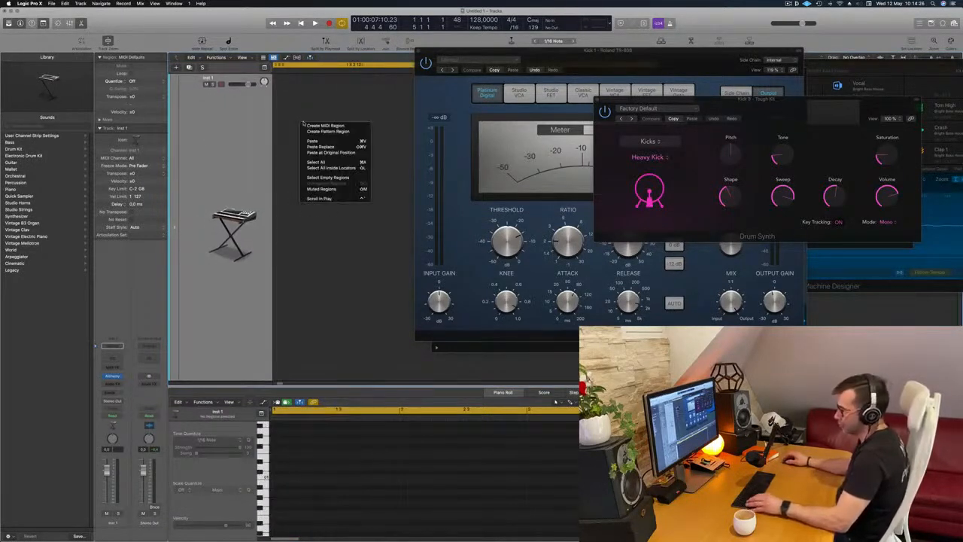
click(368, 302)
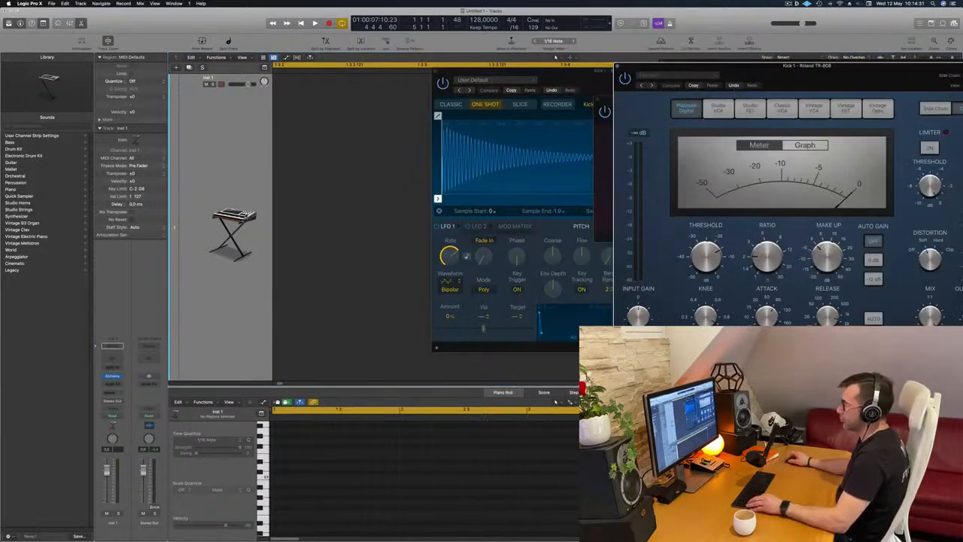
- Copy the first Kick - Blazing Hot region to the start of the Inst 1 track and briefly play it
scroll(326, 228, down, 10)
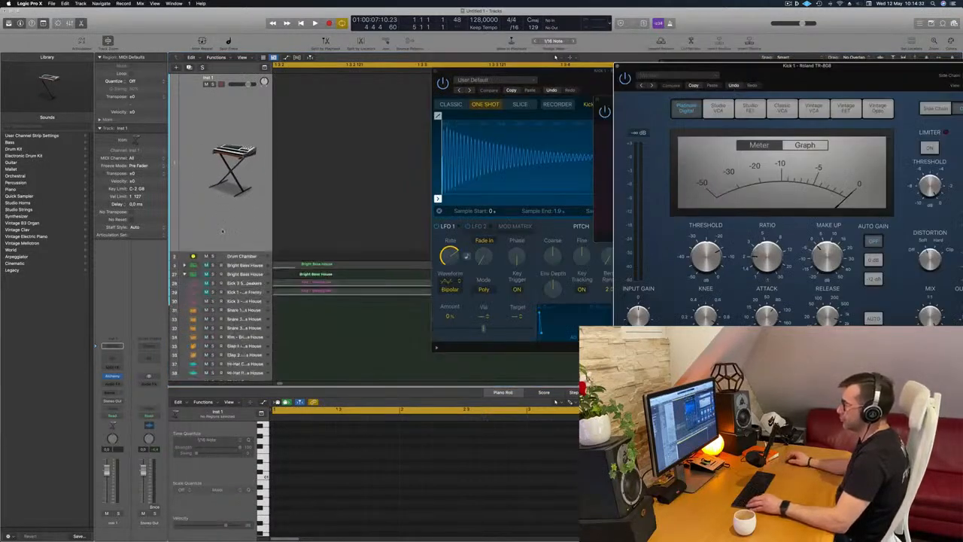
scroll(328, 228, left, 10)
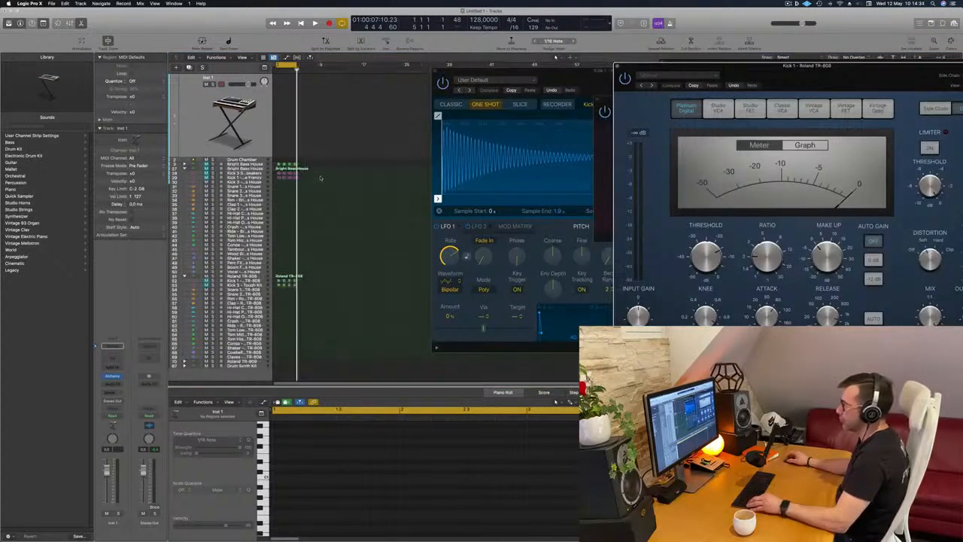
scroll(309, 158, right, 6)
click(296, 178)
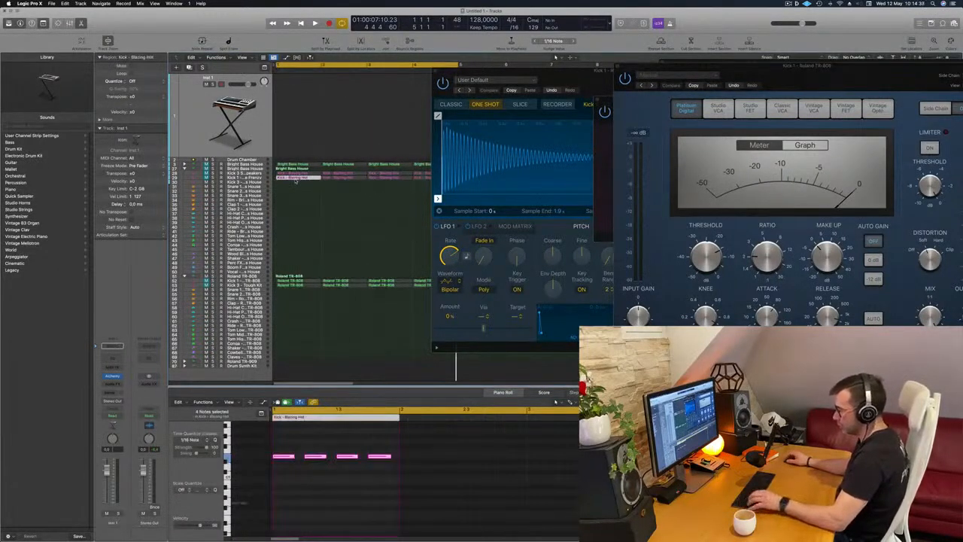
drag(297, 179, 290, 85)
key(space)
key(space)
scroll(379, 100, left, 3)
scroll(378, 100, left, 1)
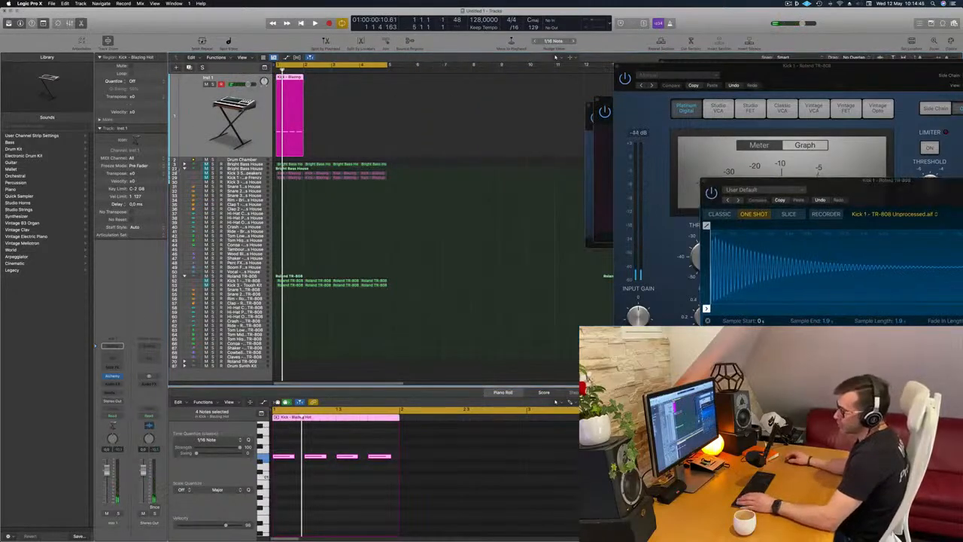
- Open Alchemy on the Inst 1 track, search its Bass presets for 808 and load 808 Mutation Bass
click(113, 377)
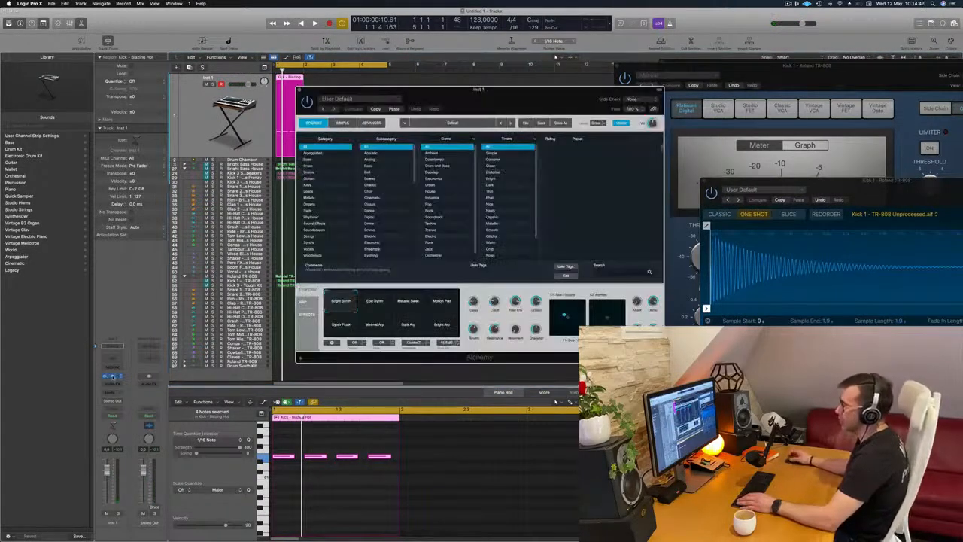
drag(532, 96, 549, 94)
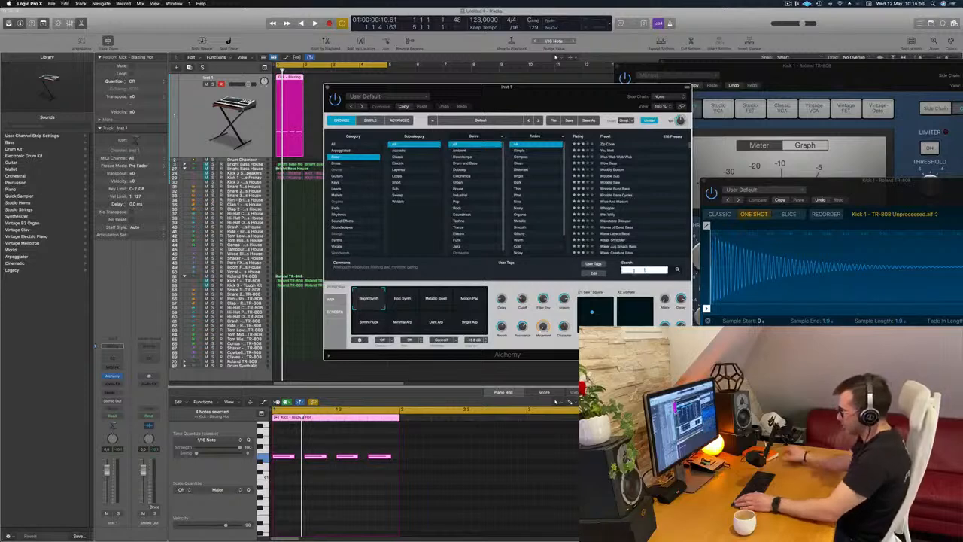
text(08)
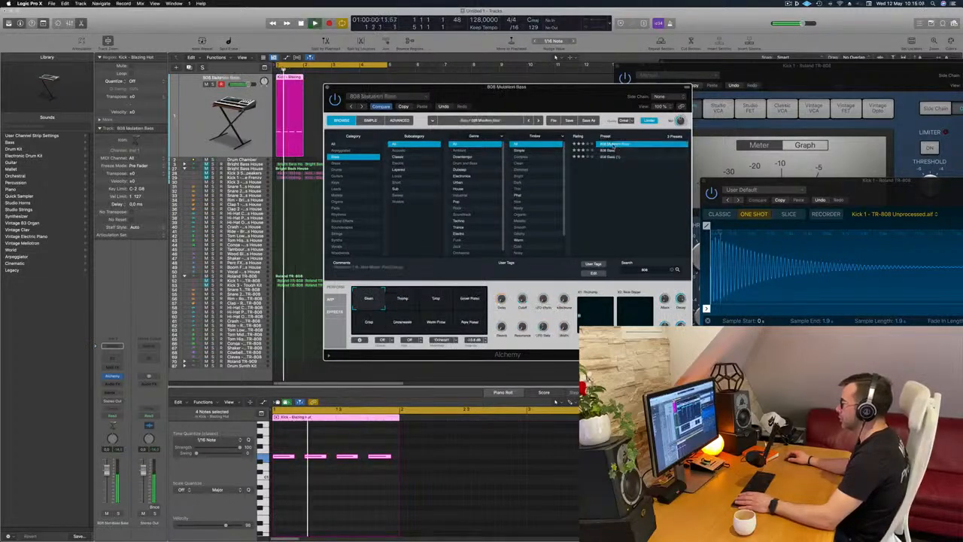
- Audition the 808 Mutation Bass part and transpose its Kick - Blazing Hot notes down one octave in the Piano Roll
click(328, 485)
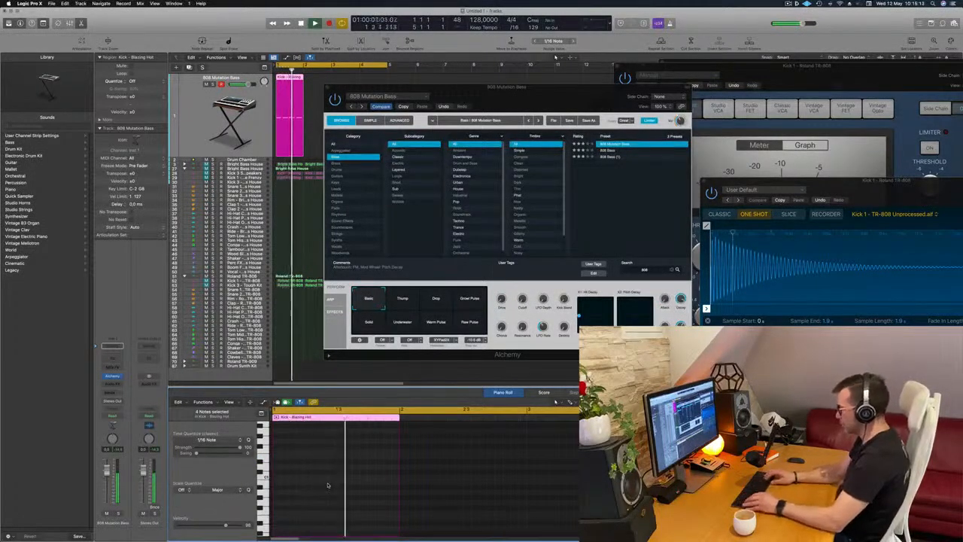
key(space)
key(space)
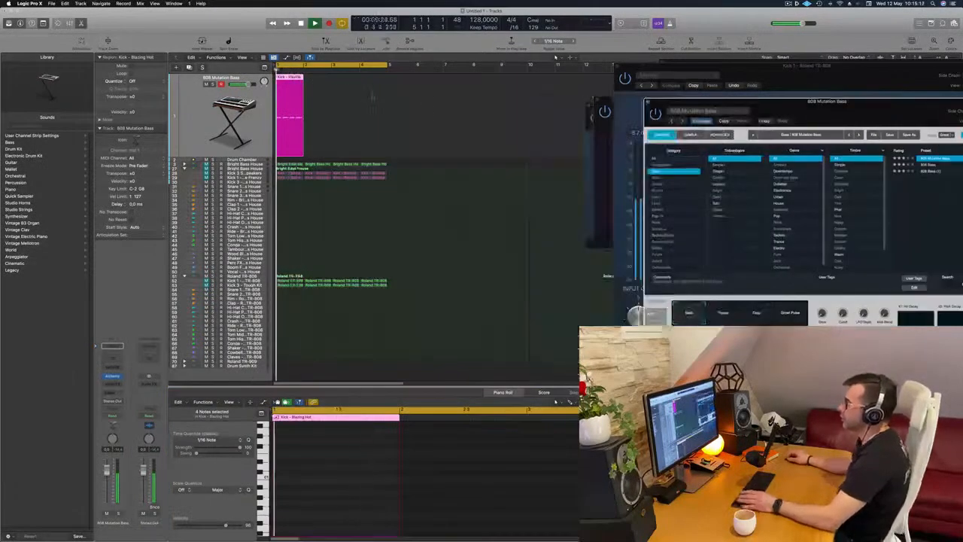
double_click(288, 78)
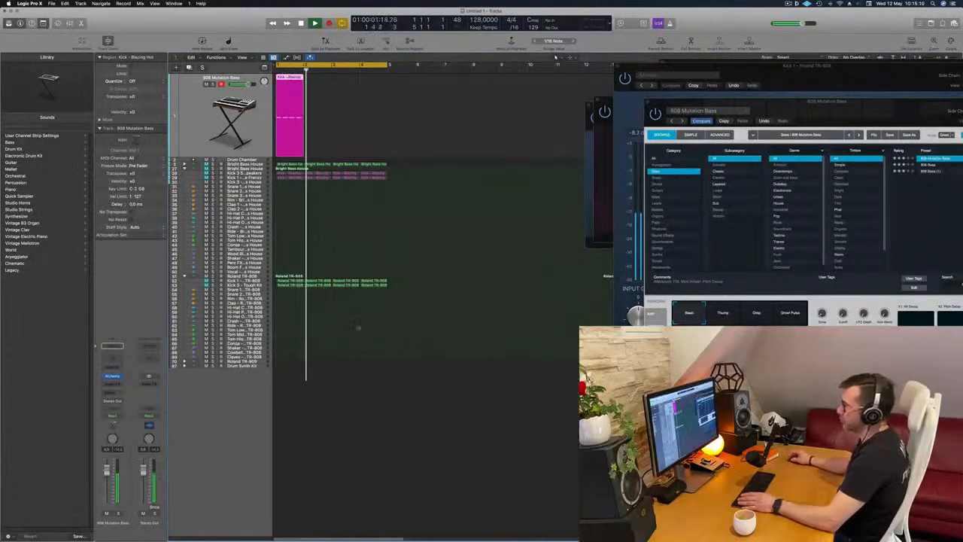
key(p)
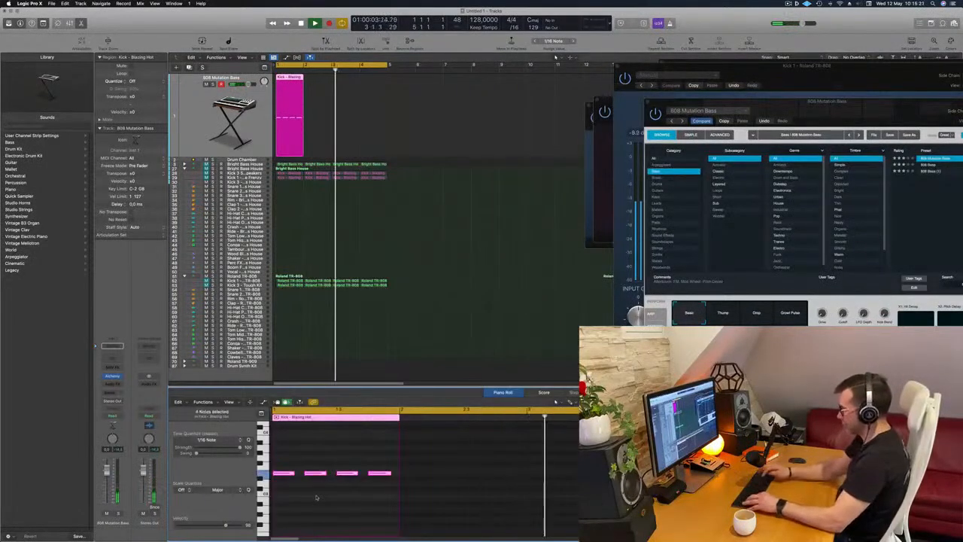
key(alt+shift+Down)
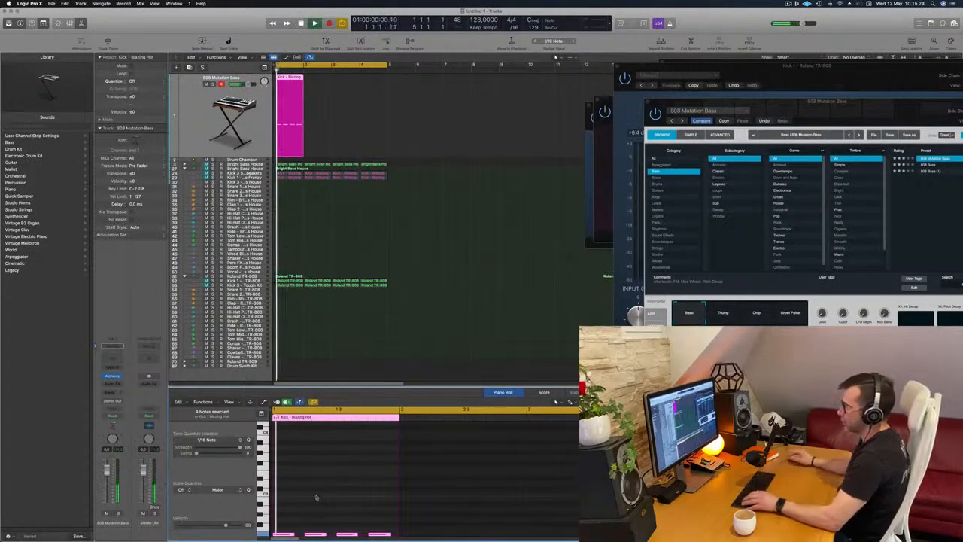
scroll(343, 497, up, 3)
scroll(348, 497, down, 3)
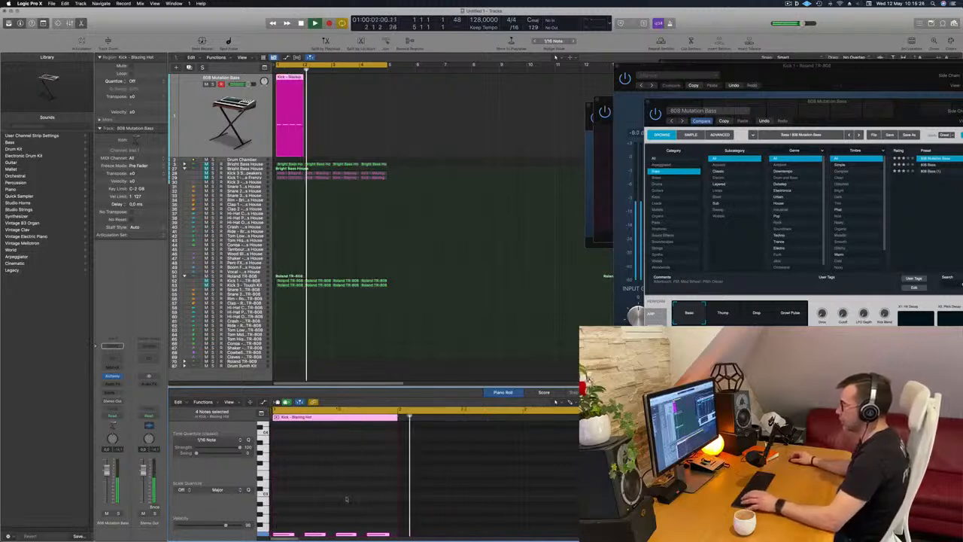
scroll(348, 496, up, 3)
scroll(339, 485, down, 3)
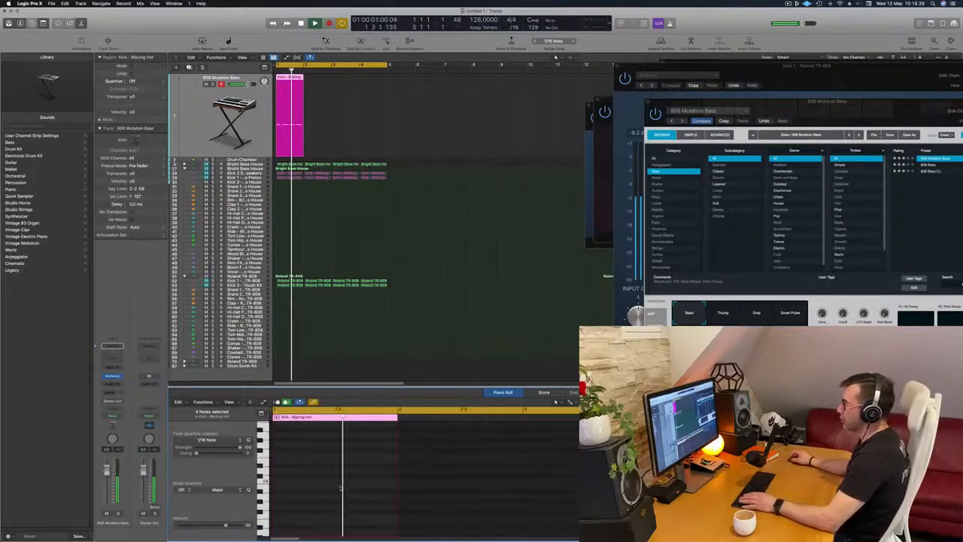
scroll(340, 489, down, 2)
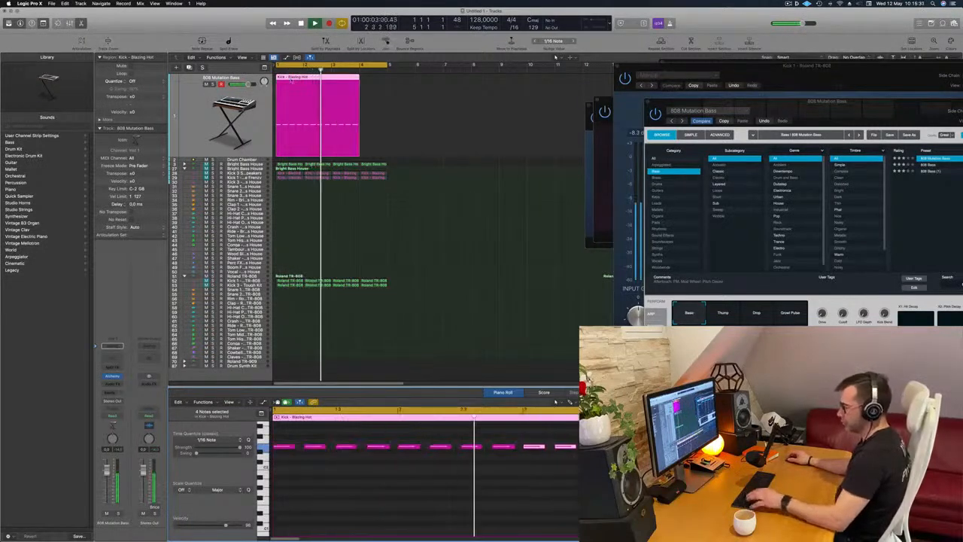
- Stop playback and repeat the Kick - Blazing Hot region three times to fill four bars of the 808 Mutation Bass track
key(space)
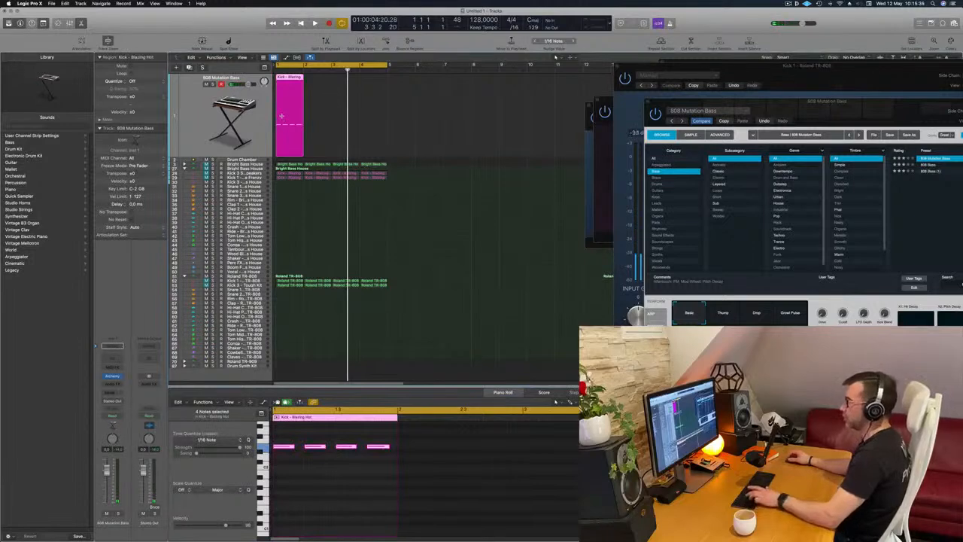
key(super+r)
key(super+r)
key(super+r)
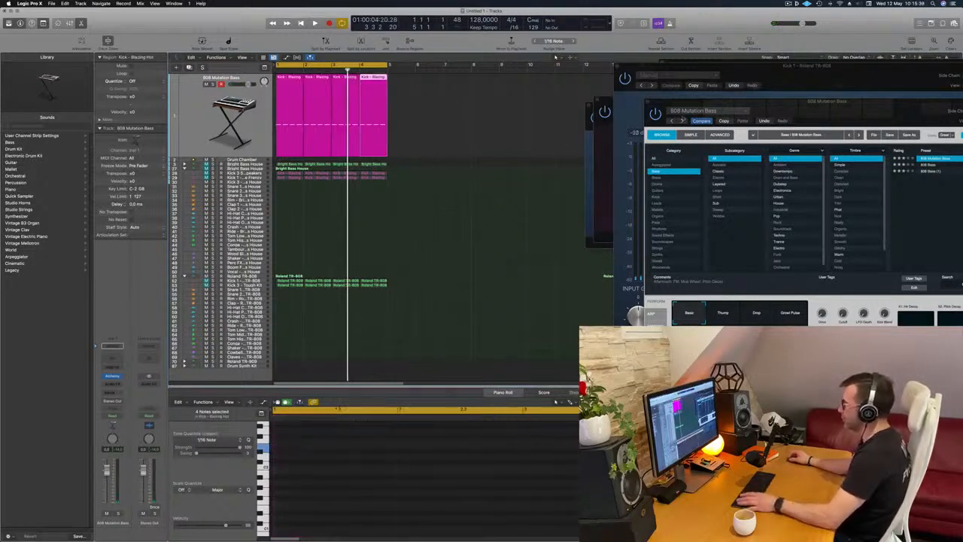
- Audition Alchemy's Thump, Drop, Growl Pulse, Solid, Underwater, Warm Pulse and Raw Pulse snapshots during playback, and return to Basic
drag(821, 100, 619, 58)
key(space)
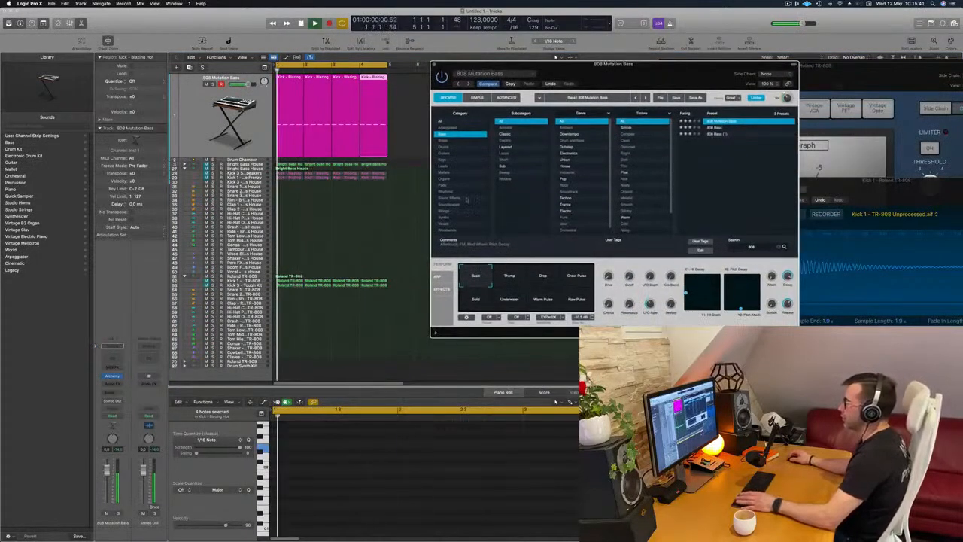
key(super+a)
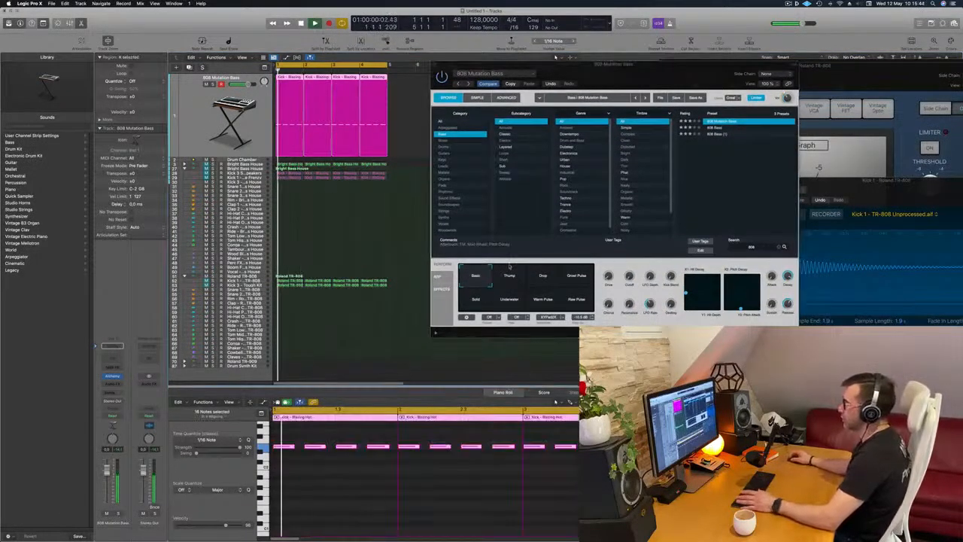
click(508, 275)
click(543, 276)
click(579, 277)
click(476, 299)
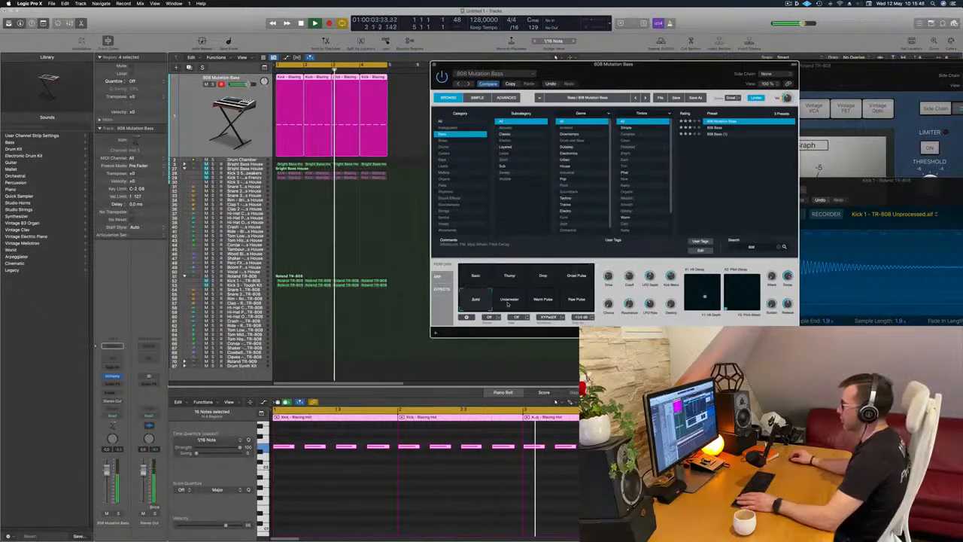
click(509, 302)
click(545, 303)
click(572, 301)
click(479, 276)
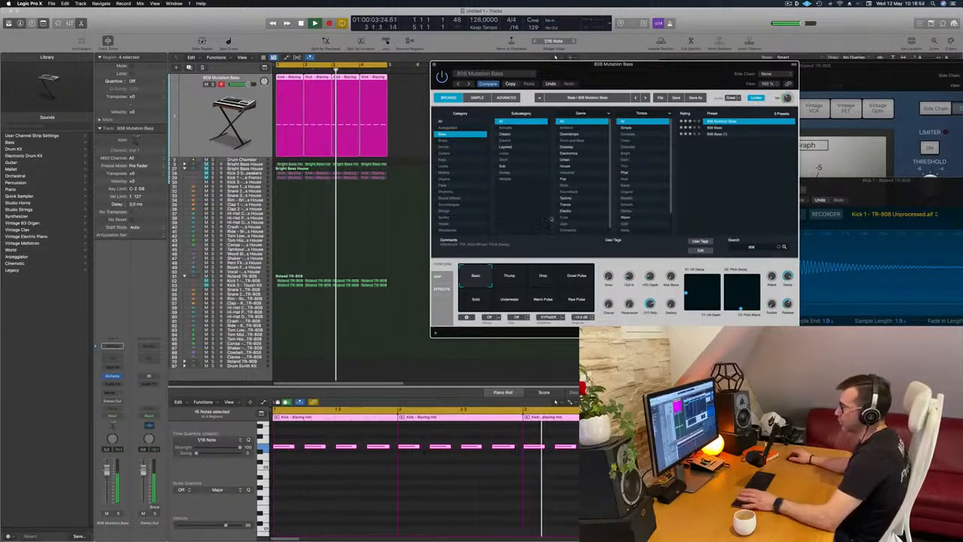
- Adjust Alchemy's master volume slightly during playback and move its window clear of the tracks
click(112, 391)
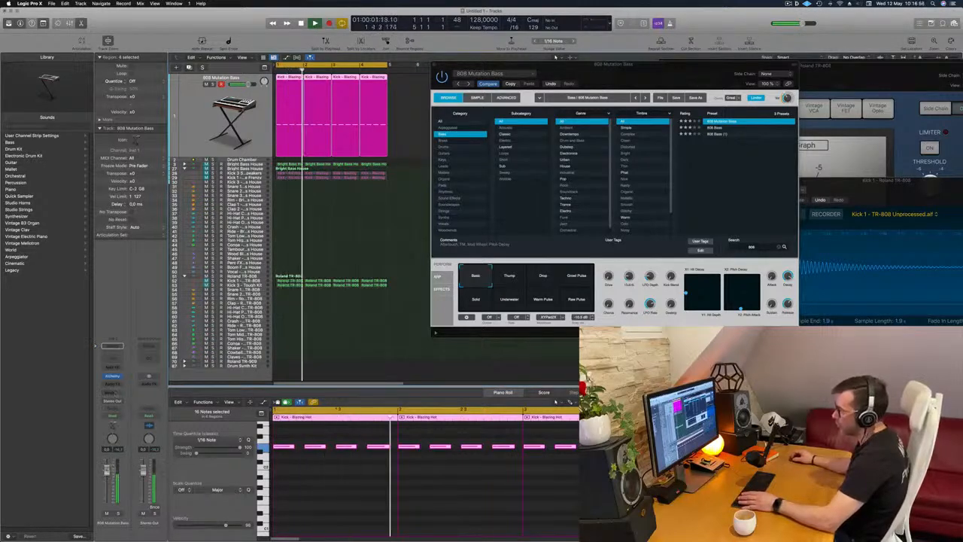
drag(788, 97, 788, 99)
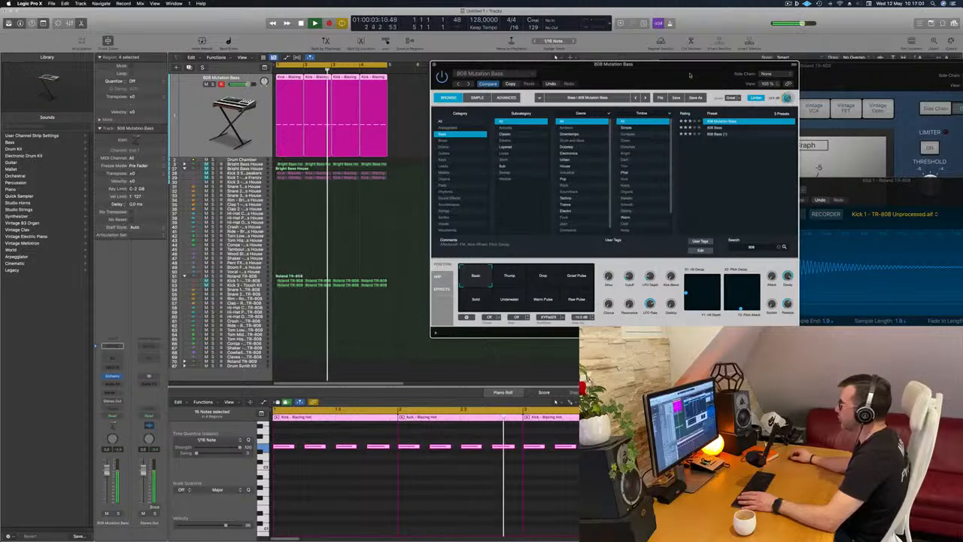
drag(730, 84, 912, 89)
- Select the Roland TR-909 track stack and move it directly below the 808 Mutation Bass track
click(195, 110)
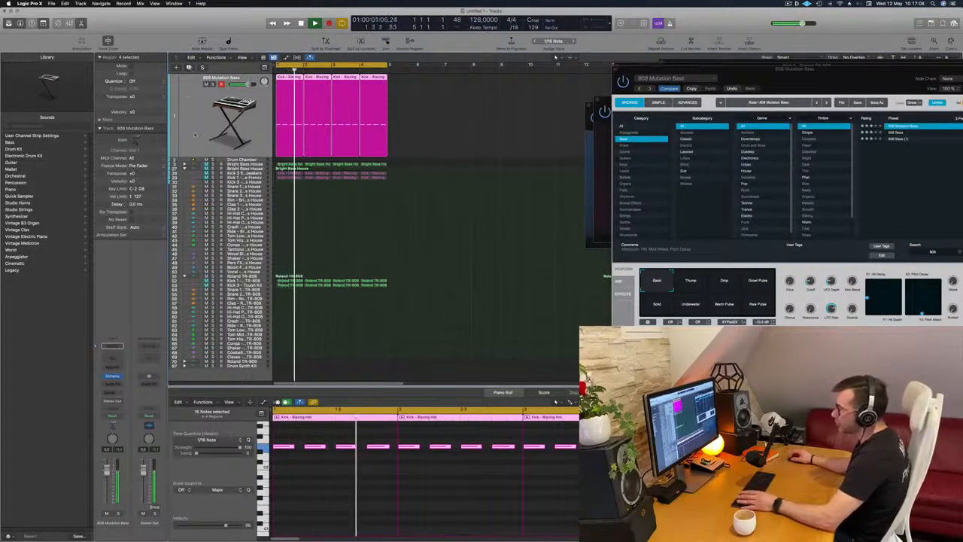
click(252, 358)
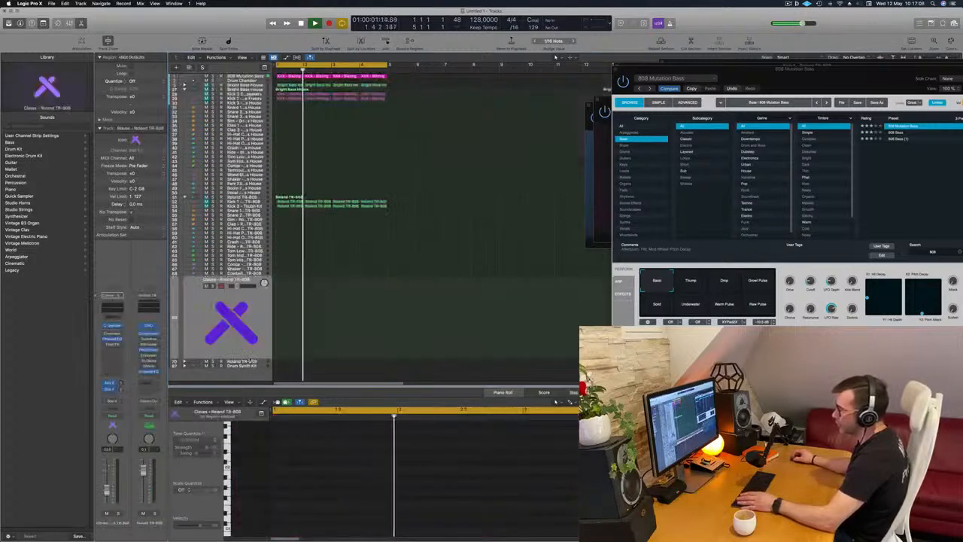
click(252, 362)
drag(262, 212, 260, 80)
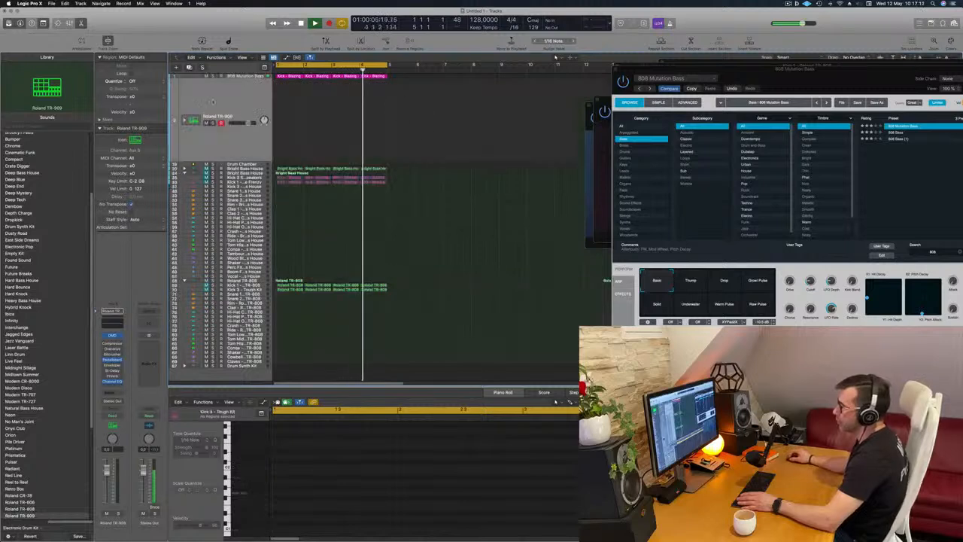
- Copy the first Kick - Blazing Hot region onto the Roland TR-909 stack, expand the stack, and copy the region onto its Kick 1 track
click(286, 76)
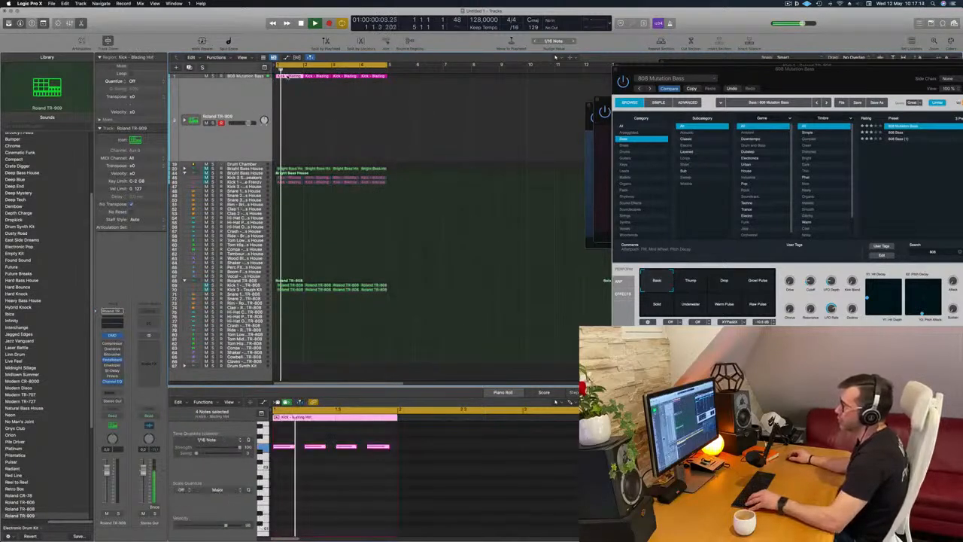
drag(288, 88, 287, 102)
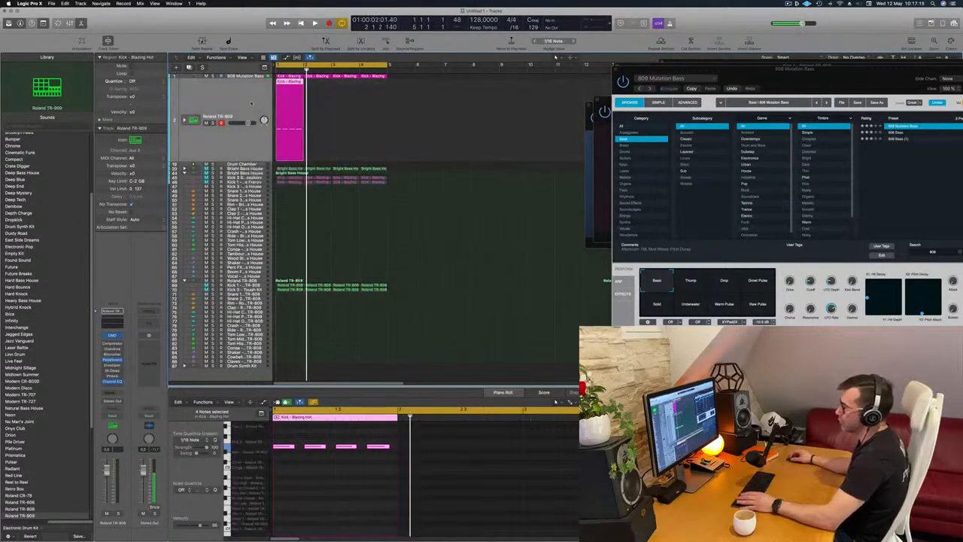
click(185, 120)
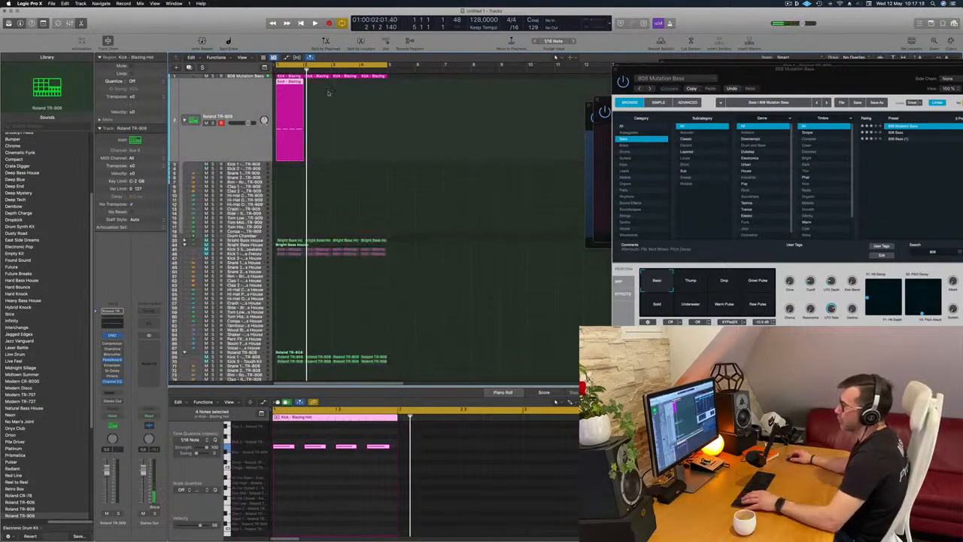
drag(290, 89, 289, 173)
click(247, 132)
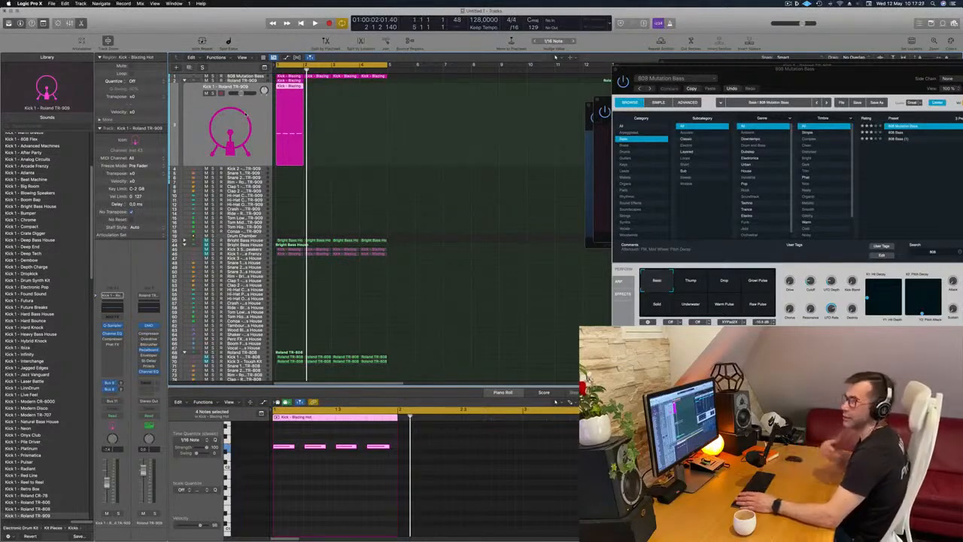
scroll(244, 116, right, 5)
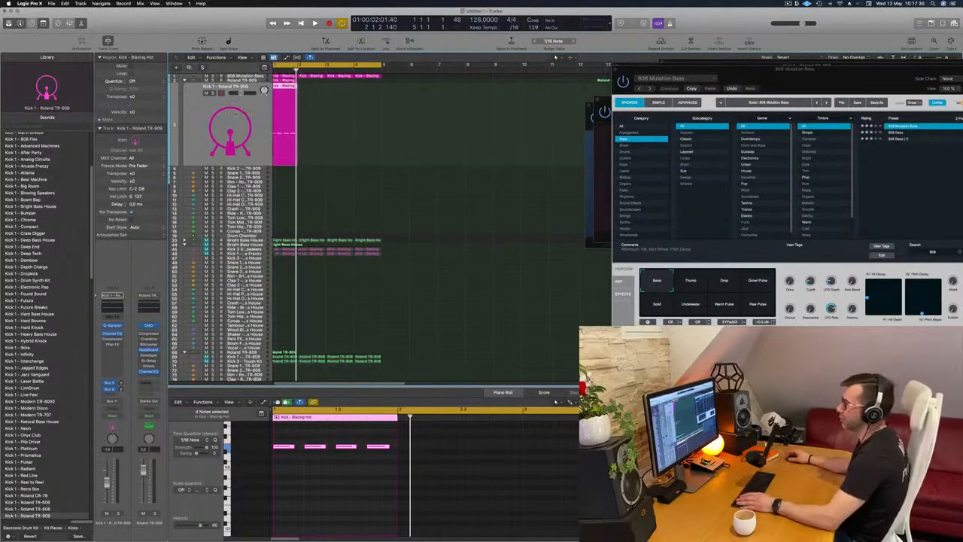
scroll(243, 116, left, 5)
scroll(242, 113, right, 1)
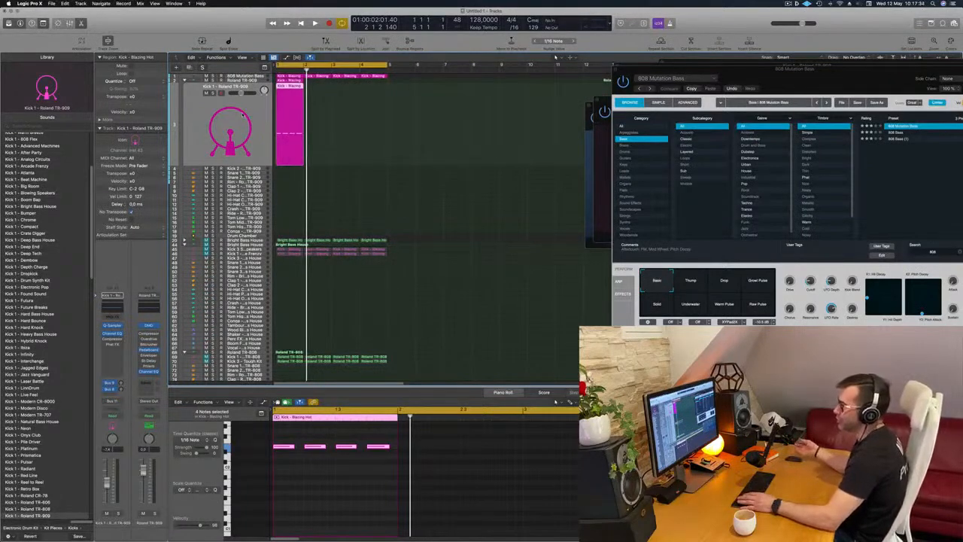
- Audition the region on the TR-909 Kick 1 track and transpose its four notes down in the piano roll
key(space)
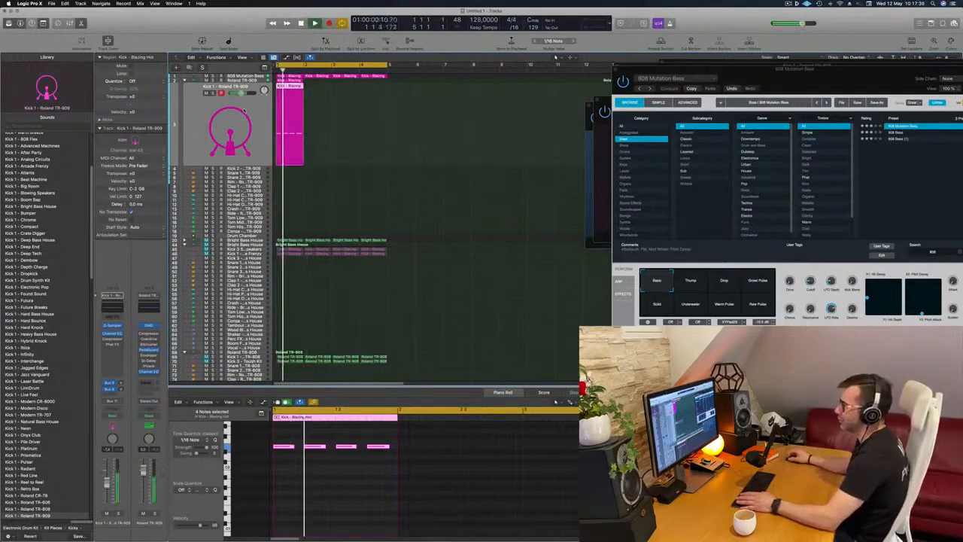
key(space)
scroll(313, 499, up, 2)
drag(287, 453, 395, 487)
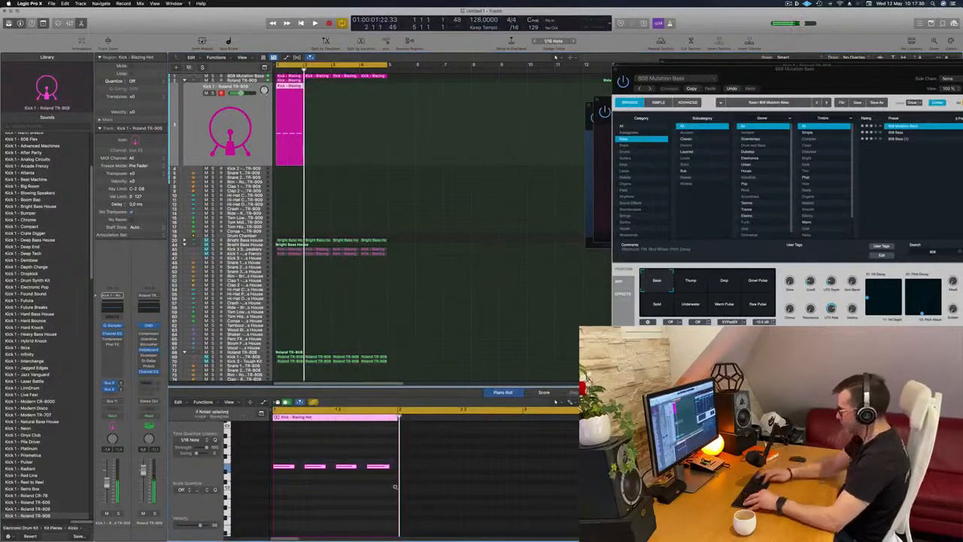
key(space)
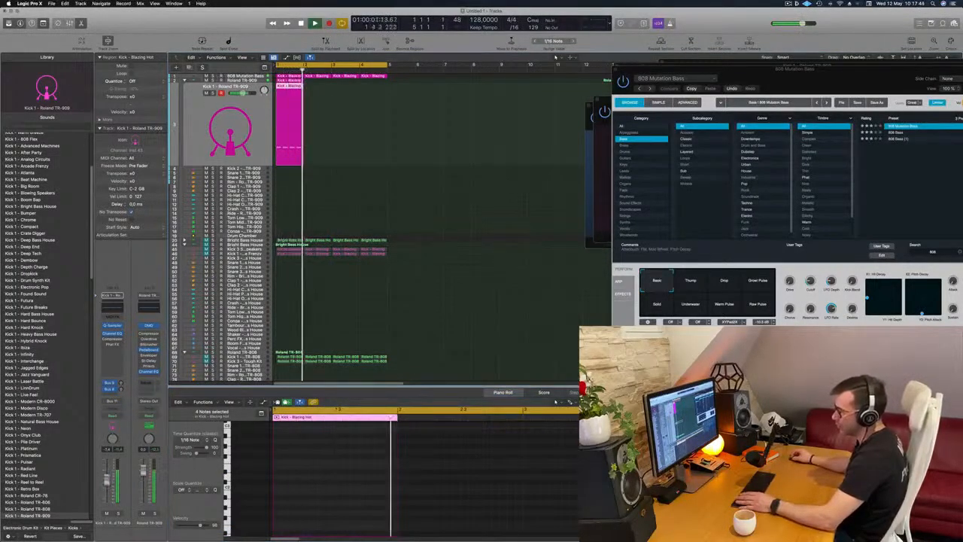
- Repeat the TR-909 Kick 1 region three times to fill four bars and delete the leftover region on the Roland TR-909 stack
drag(325, 131, 297, 142)
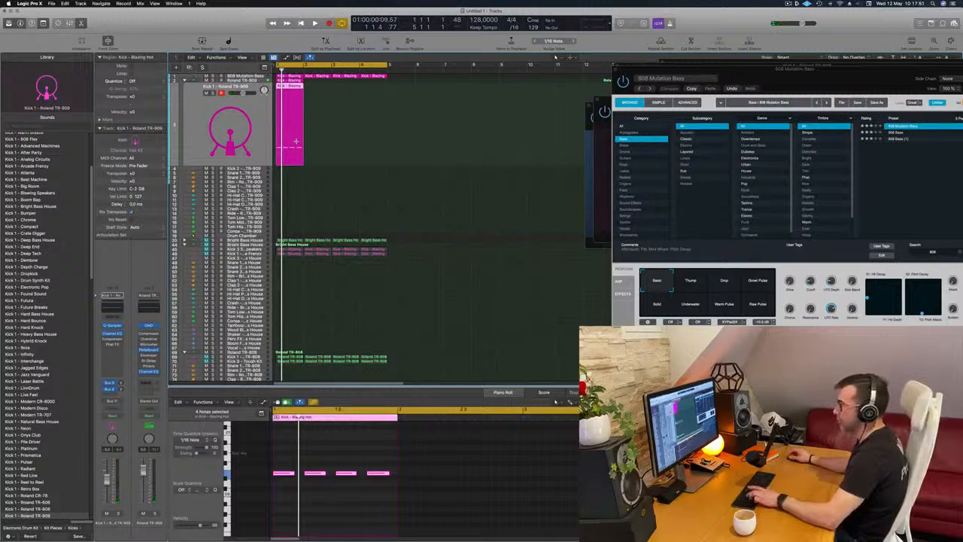
key(super+r)
key(super+r)
key(super+r)
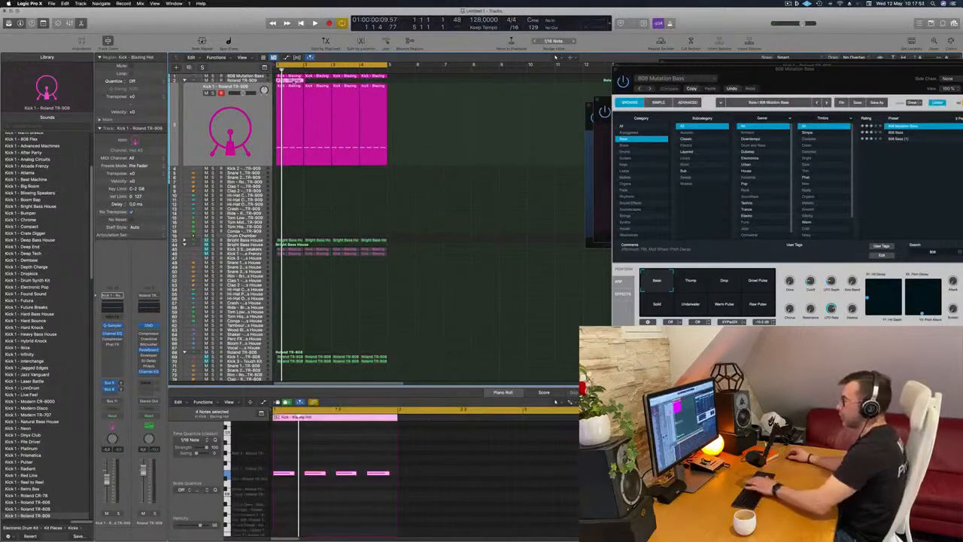
key(Delete)
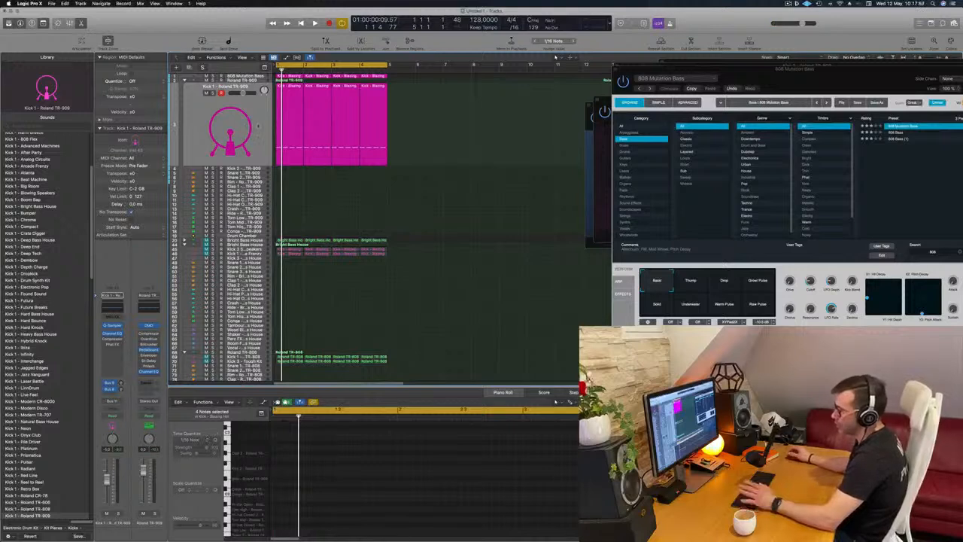
- Play the layered kicks, switching between the 808 Mutation Bass and TR-909 Kick 1 tracks to compare them
click(262, 112)
key(space)
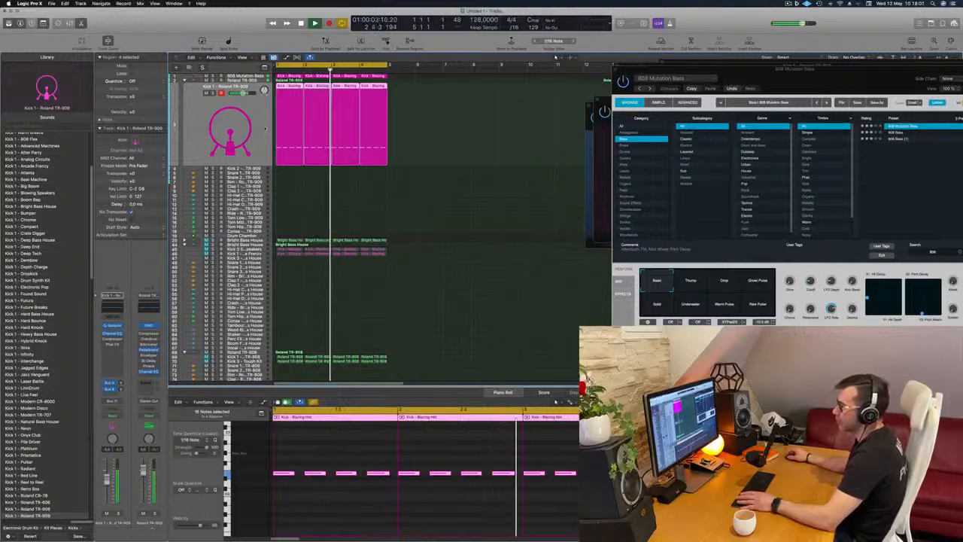
click(240, 76)
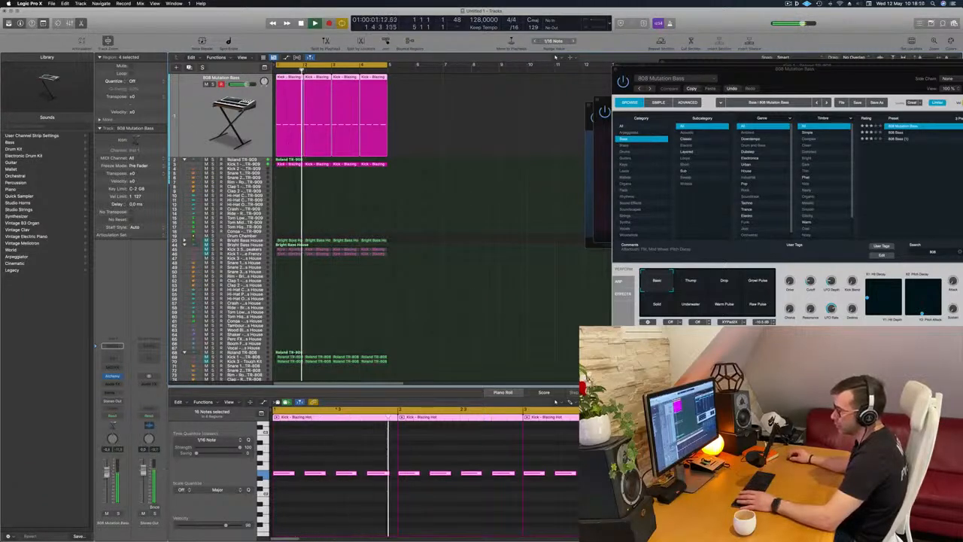
key(space)
key(space)
click(253, 164)
key(space)
key(space)
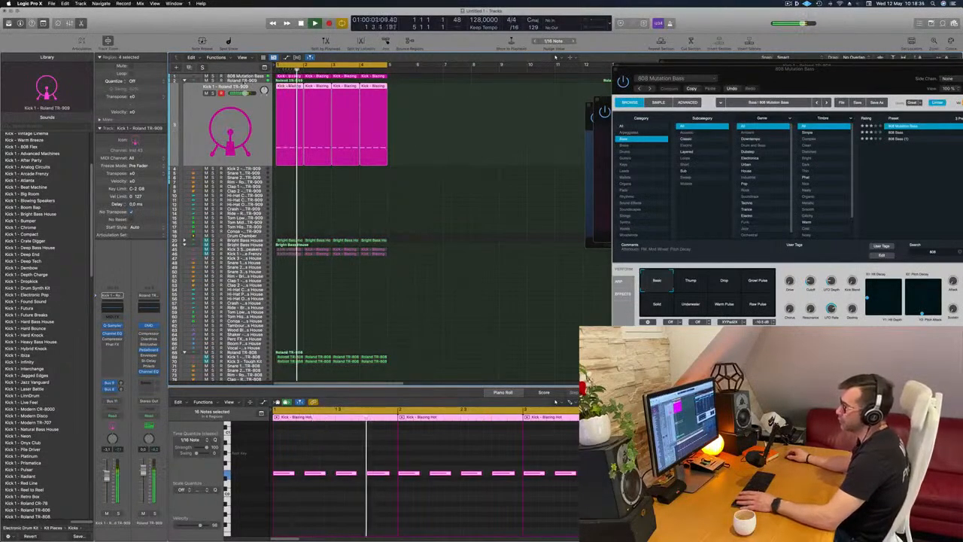
- Route the outputs of the Roland TR-909 stack and the 808 Mutation Bass track to Bus 22
click(243, 81)
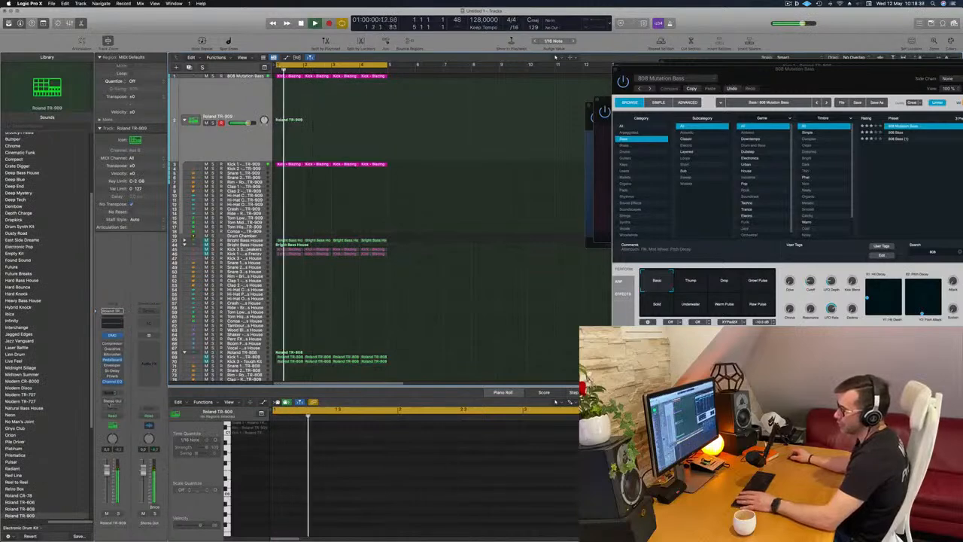
click(113, 402)
mouse_move(114, 426)
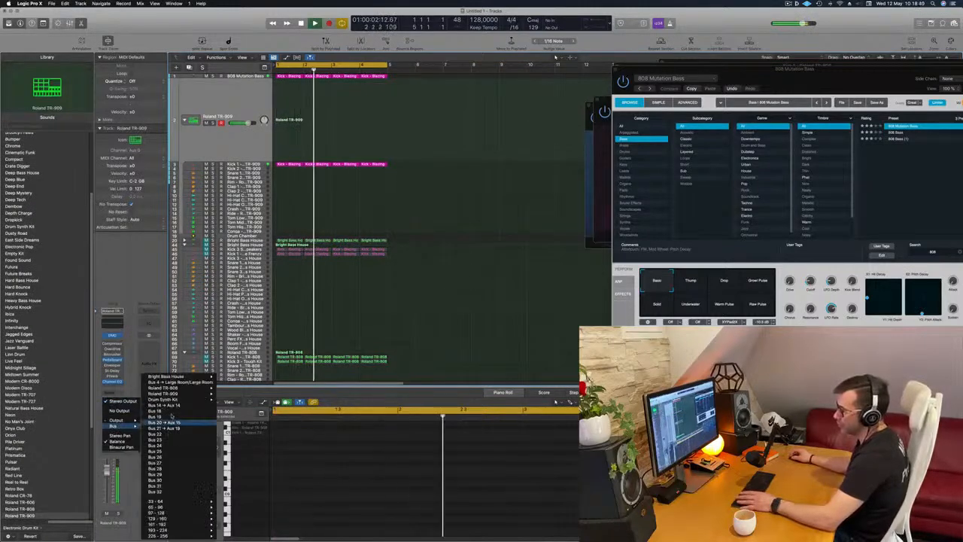
click(157, 433)
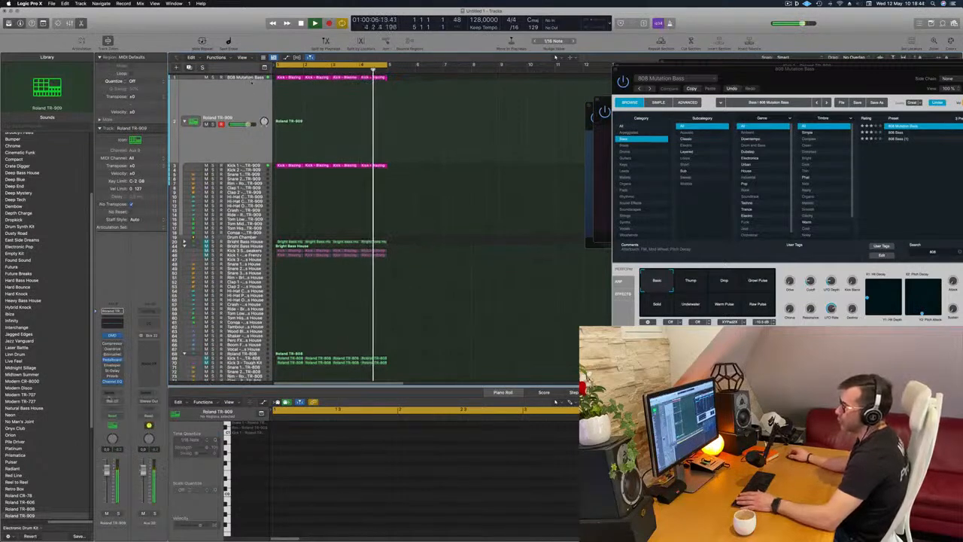
click(253, 76)
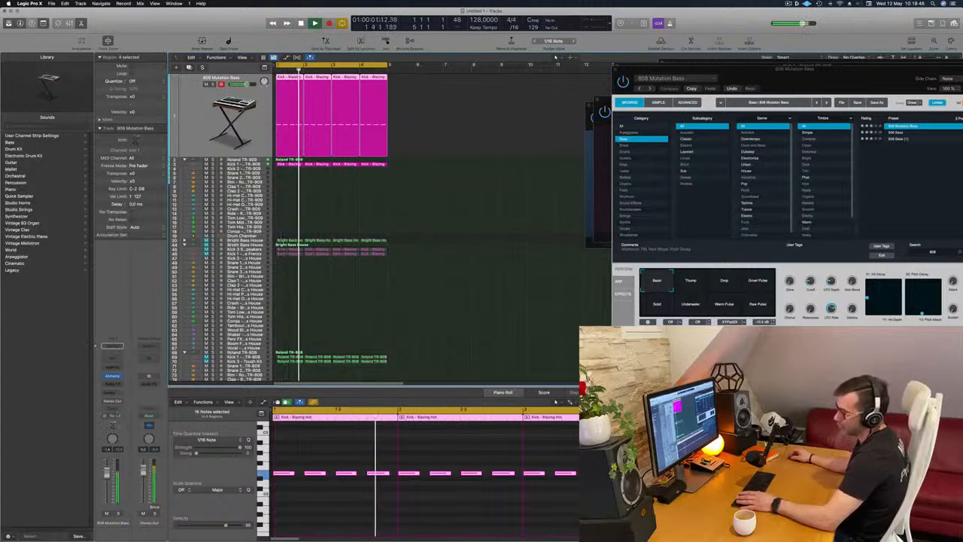
click(112, 401)
mouse_move(115, 426)
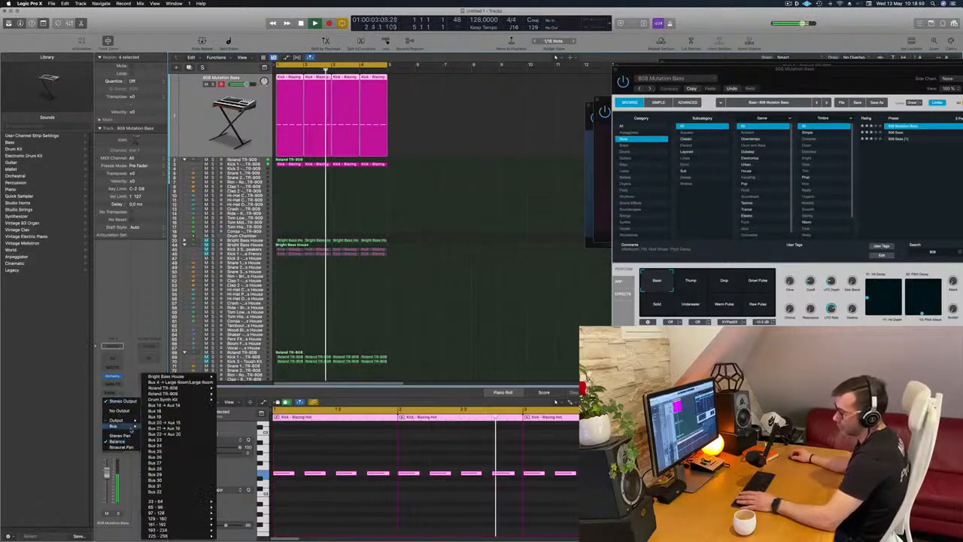
click(169, 445)
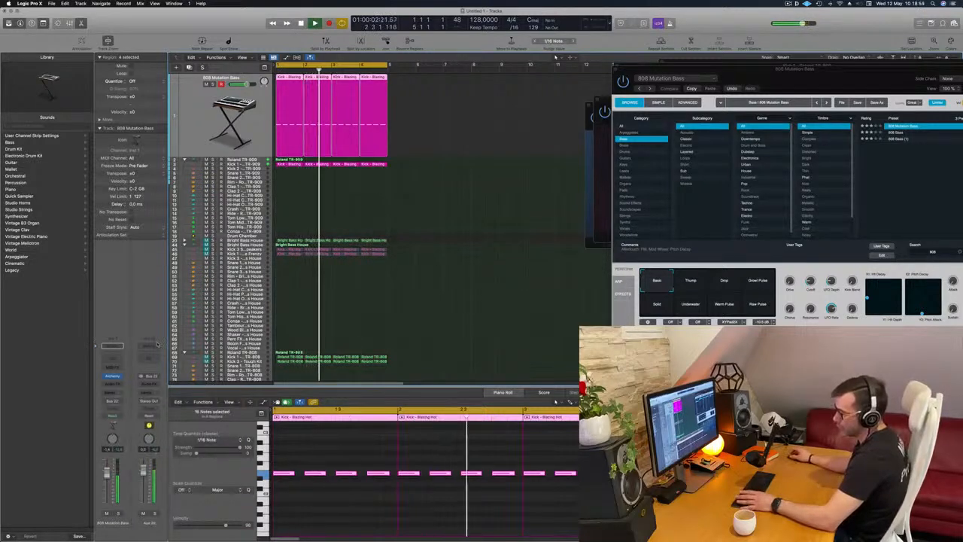
- Insert a Compressor on the Aux 20 channel fed by Bus 22 and set its threshold to about -19 dB
click(156, 385)
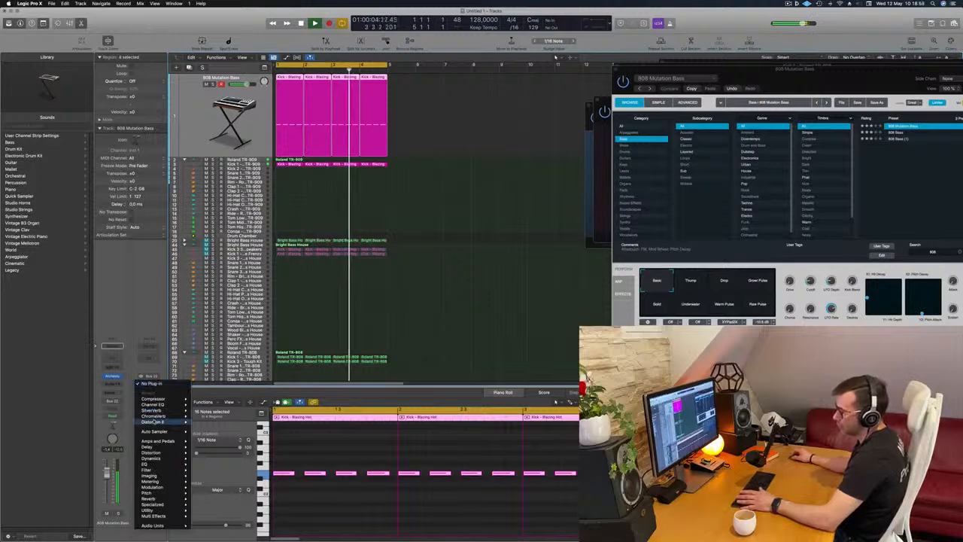
mouse_move(162, 399)
click(204, 398)
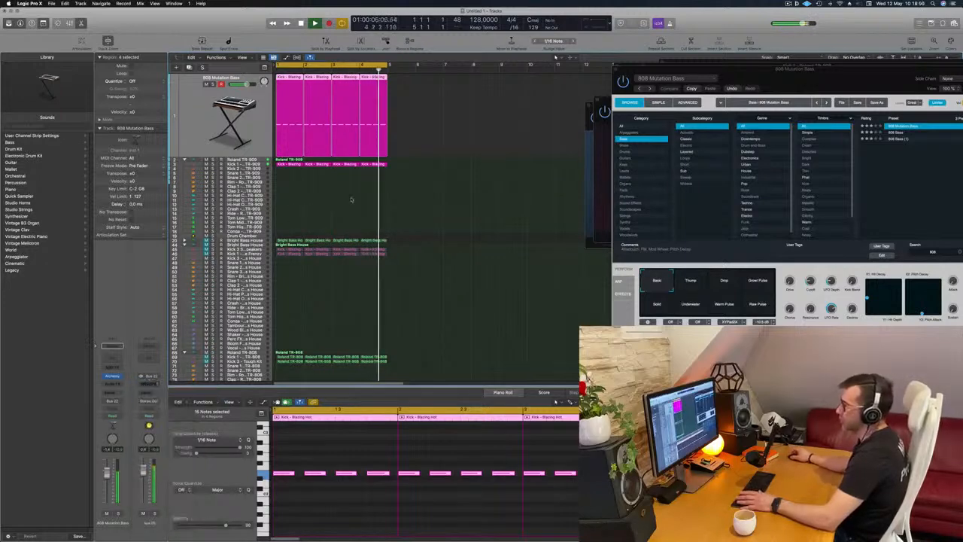
drag(548, 130, 562, 148)
drag(419, 301, 419, 299)
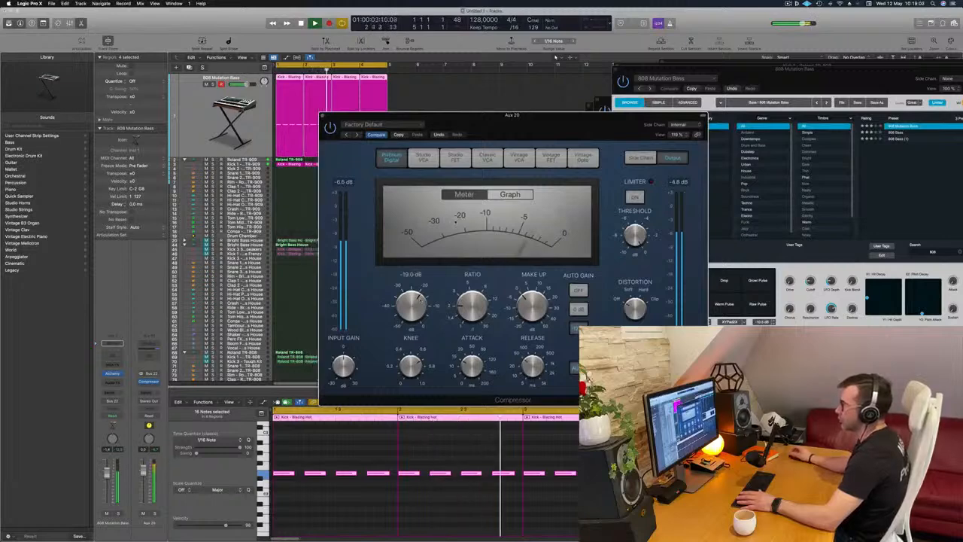
- Switch the Aux 20 Compressor to the Classic VCA model, reposition its window, and close it
click(480, 167)
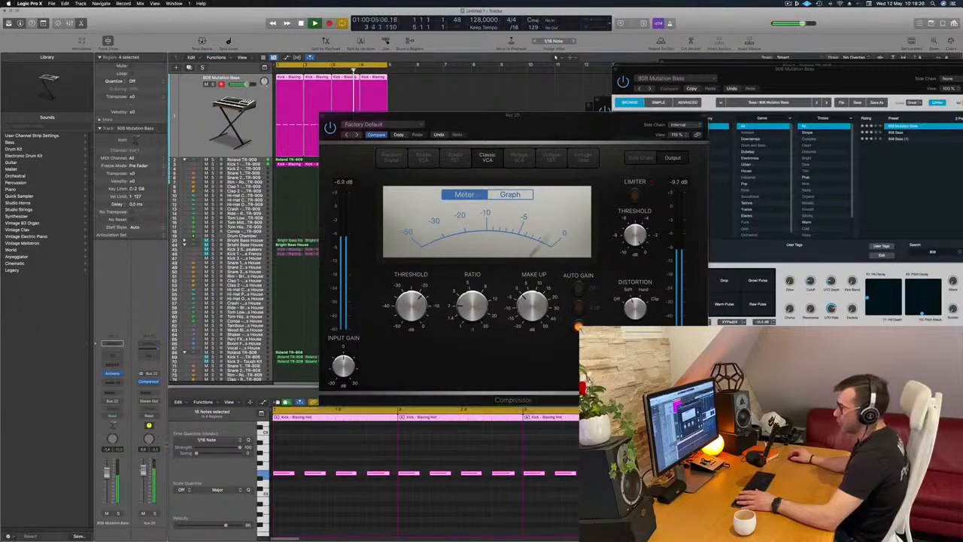
drag(570, 115, 530, 144)
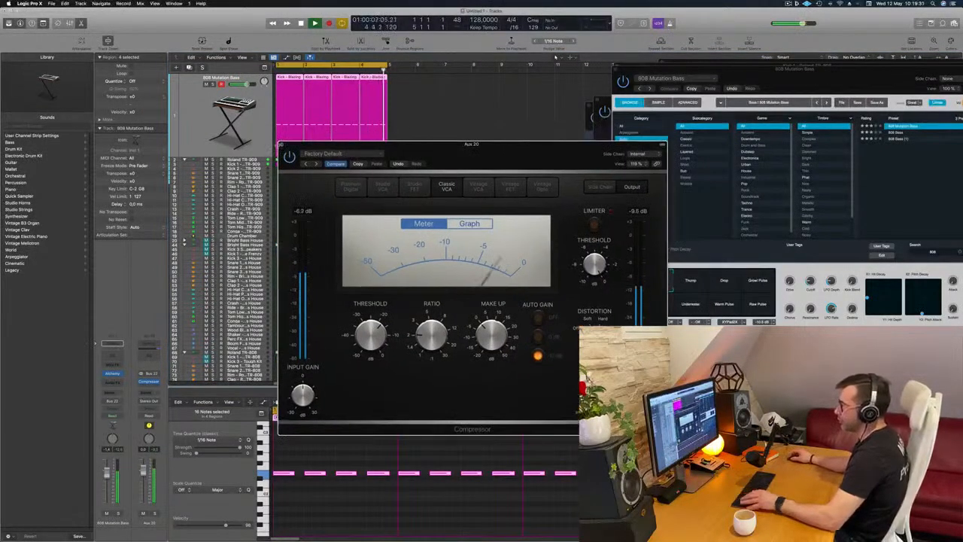
click(282, 145)
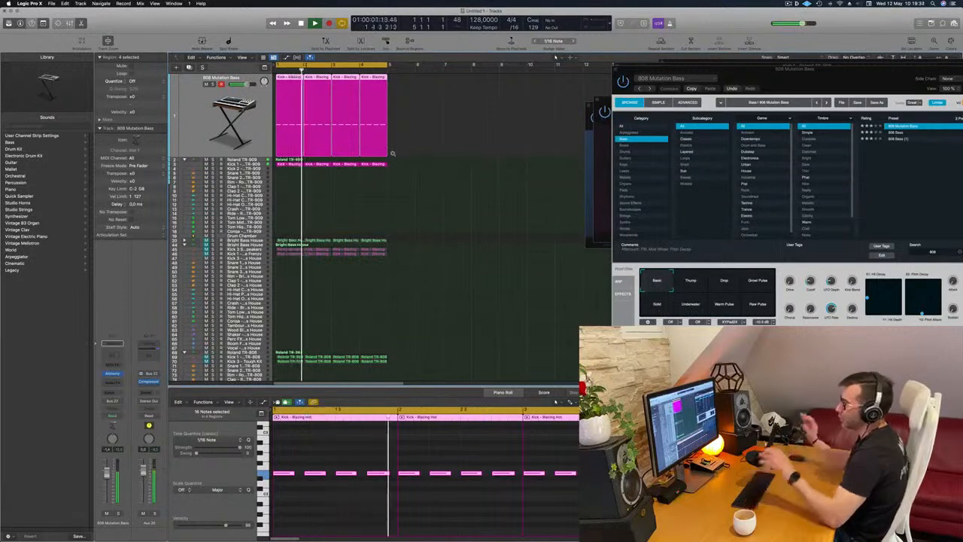